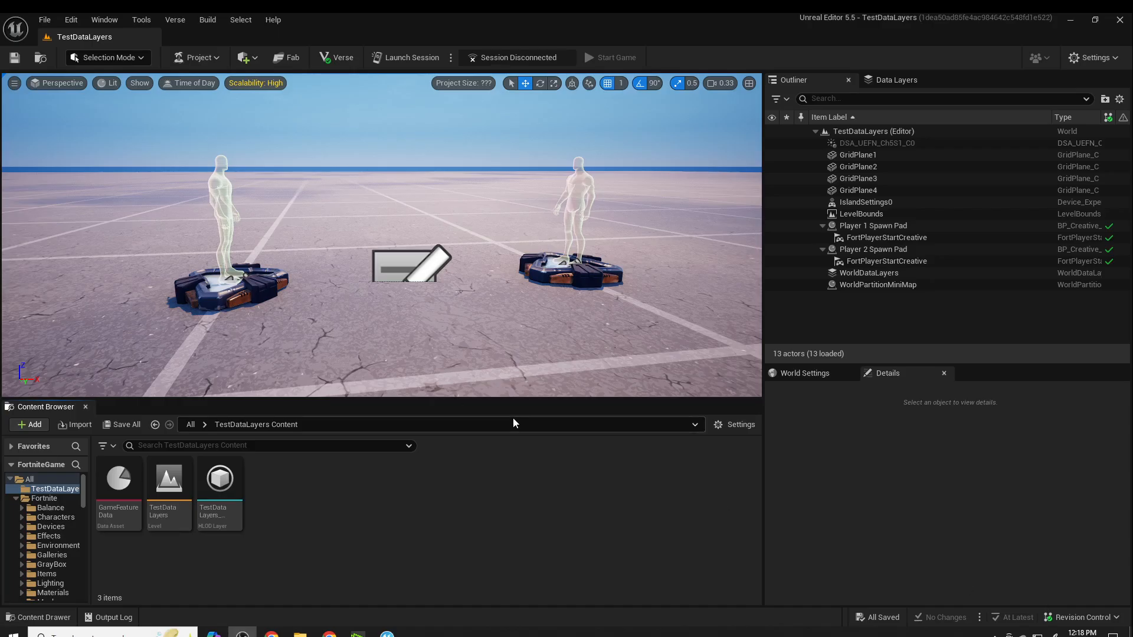
- Delete the Player 1 Spawn Pad from the level
right_click_drag(463, 310, 416, 315)
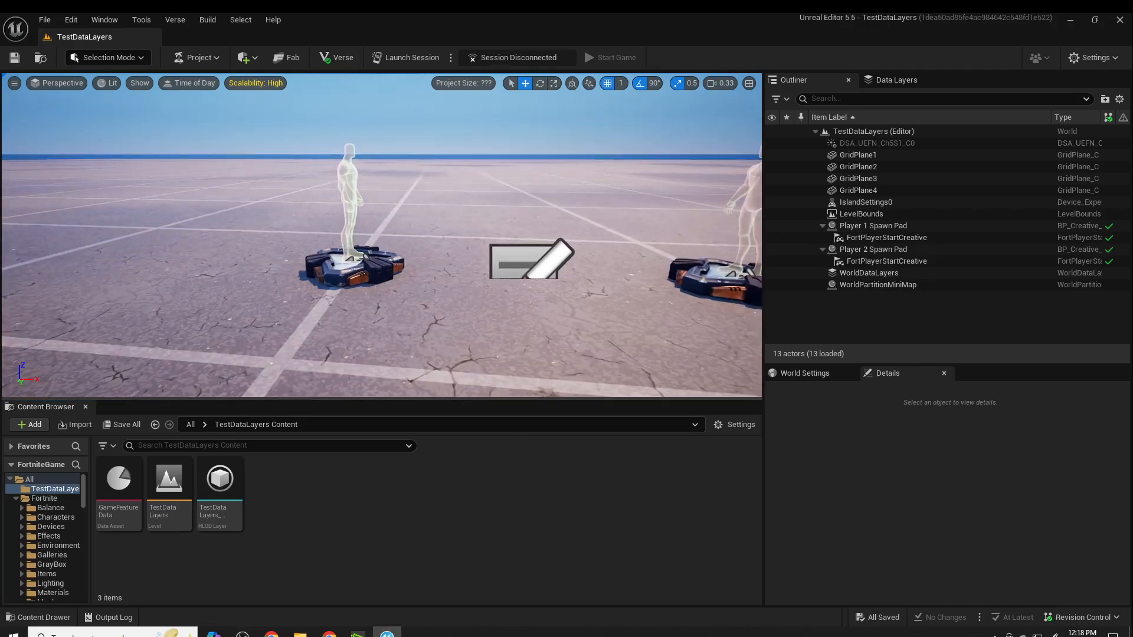
left_click(367, 279)
key("Delete")
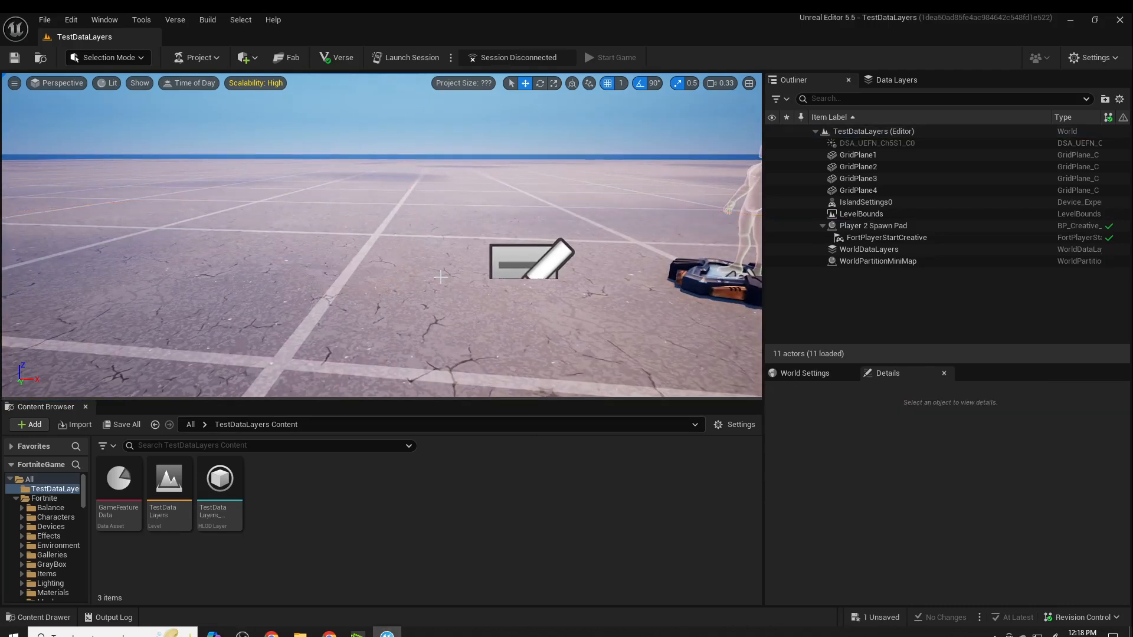
- Place the Art Deco Jewelry Store A prefab from Fortnite's Art Deco prefabs on the ground, on the side away from the remaining spawn pad
right_click_drag(366, 278, 412, 265)
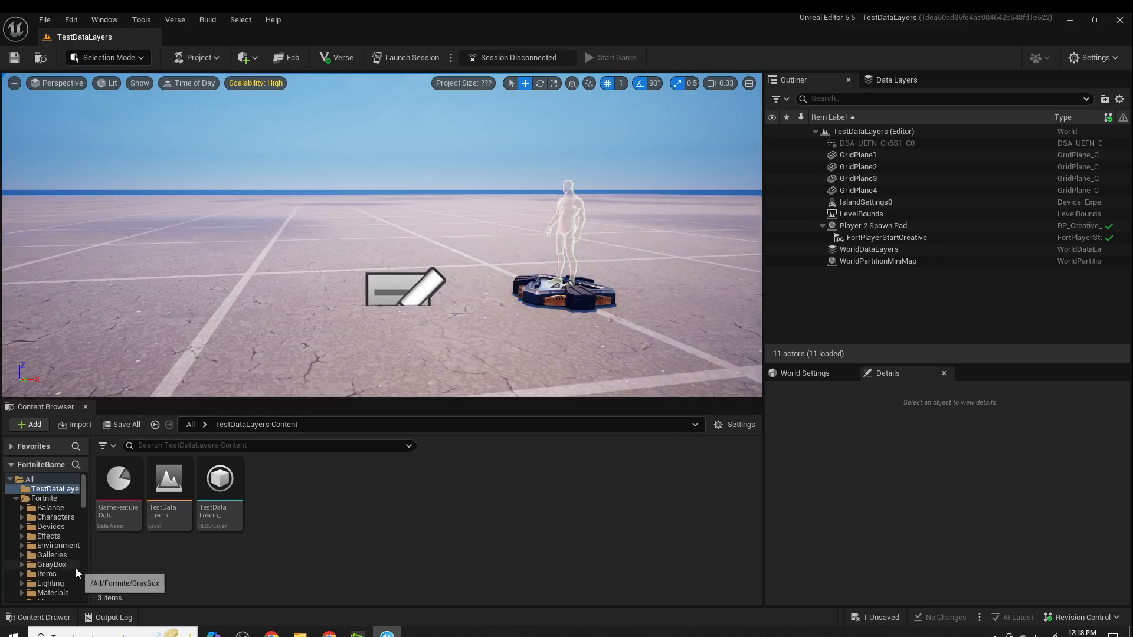
scroll(75, 568, "down", 6)
left_click(57, 498)
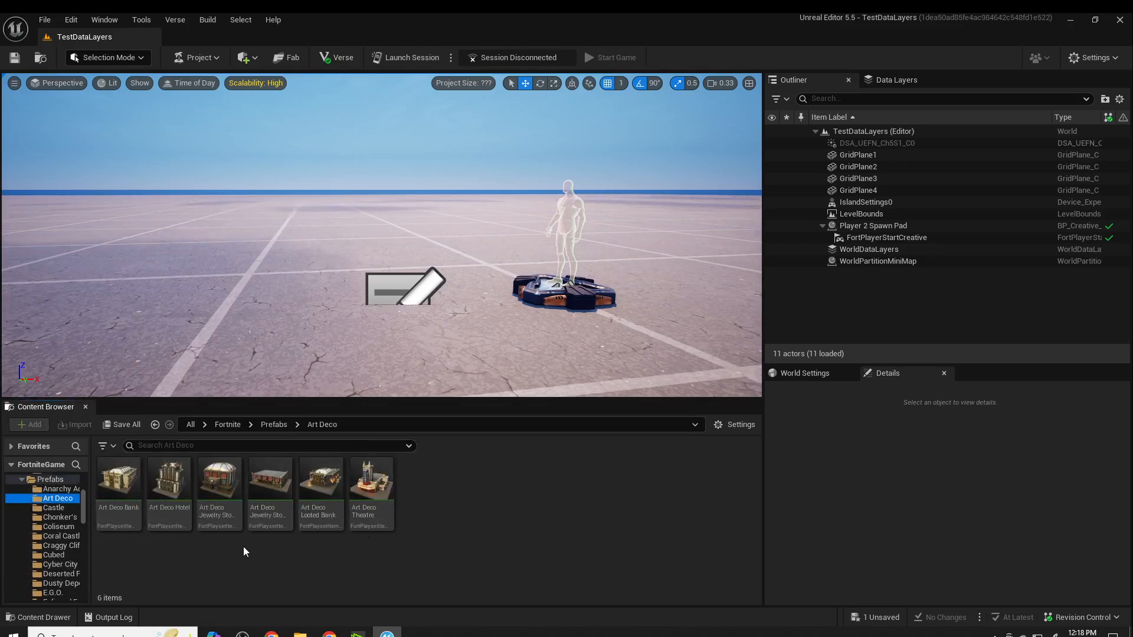
mouse_move(218, 515)
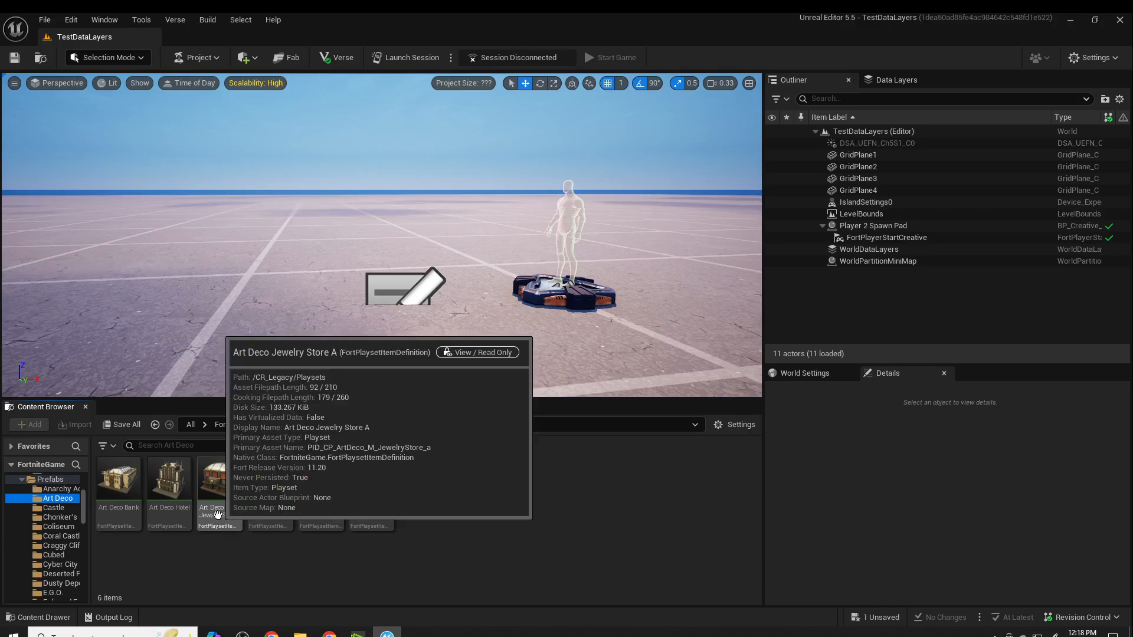
left_click_drag(217, 514, 171, 218)
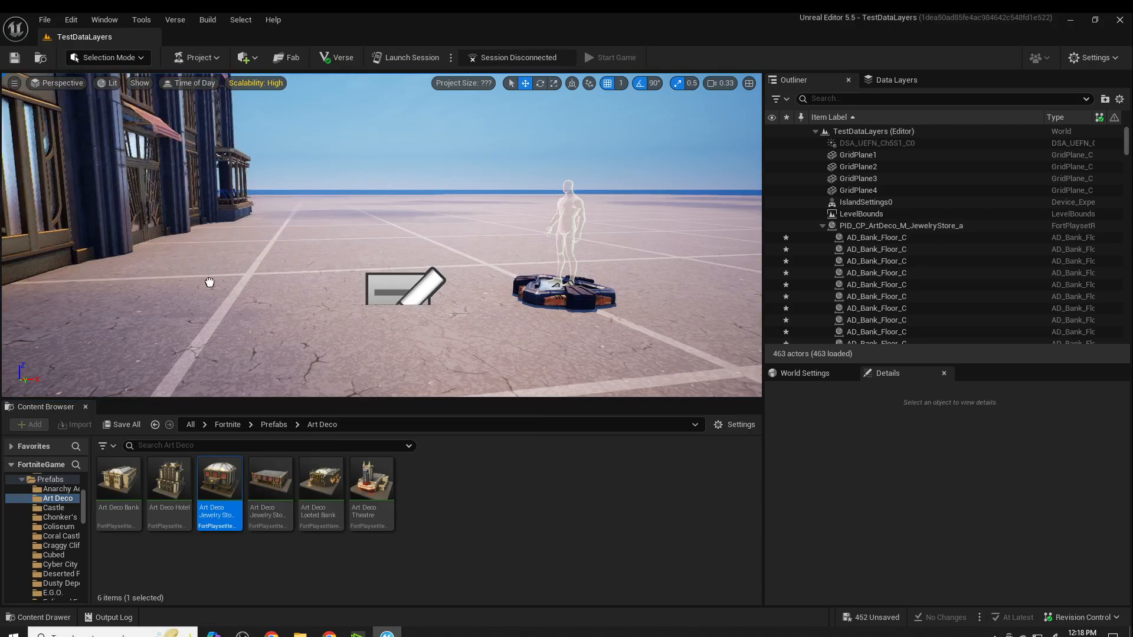
right_click(227, 281)
left_click(571, 569)
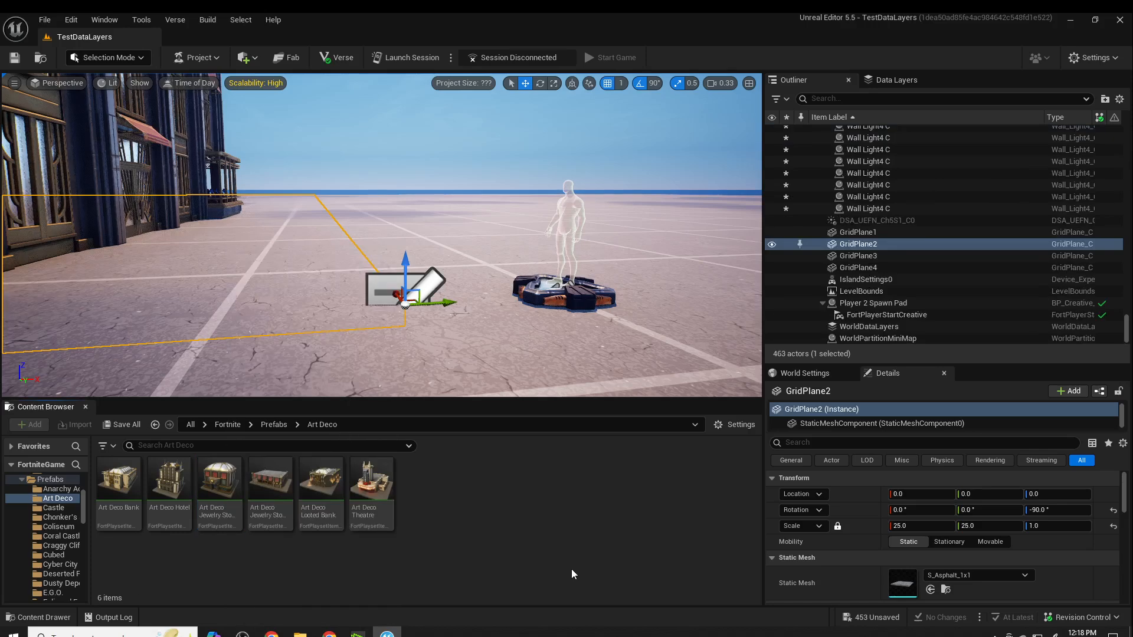
- Place the Art Deco Theatre prefab on the ground behind the Player 2 Spawn Pad, across from the jewelry store
left_click(370, 496)
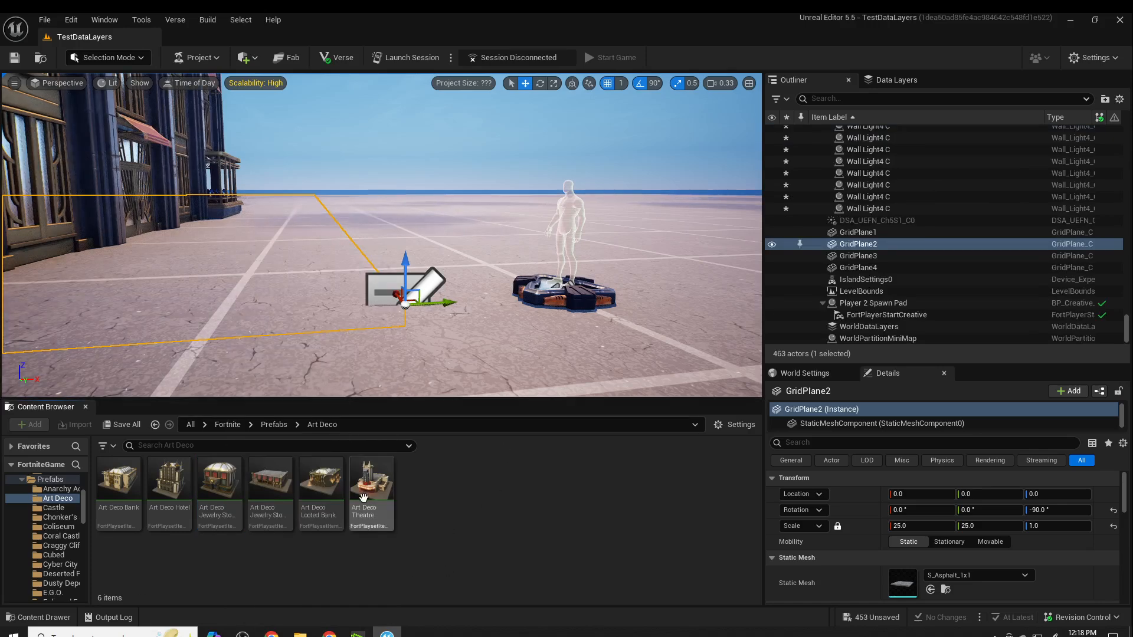
mouse_move(709, 202)
left_mouse_down()
mouse_move(692, 223)
mouse_move(739, 177)
mouse_move(713, 218)
mouse_move(725, 209)
left_mouse_up()
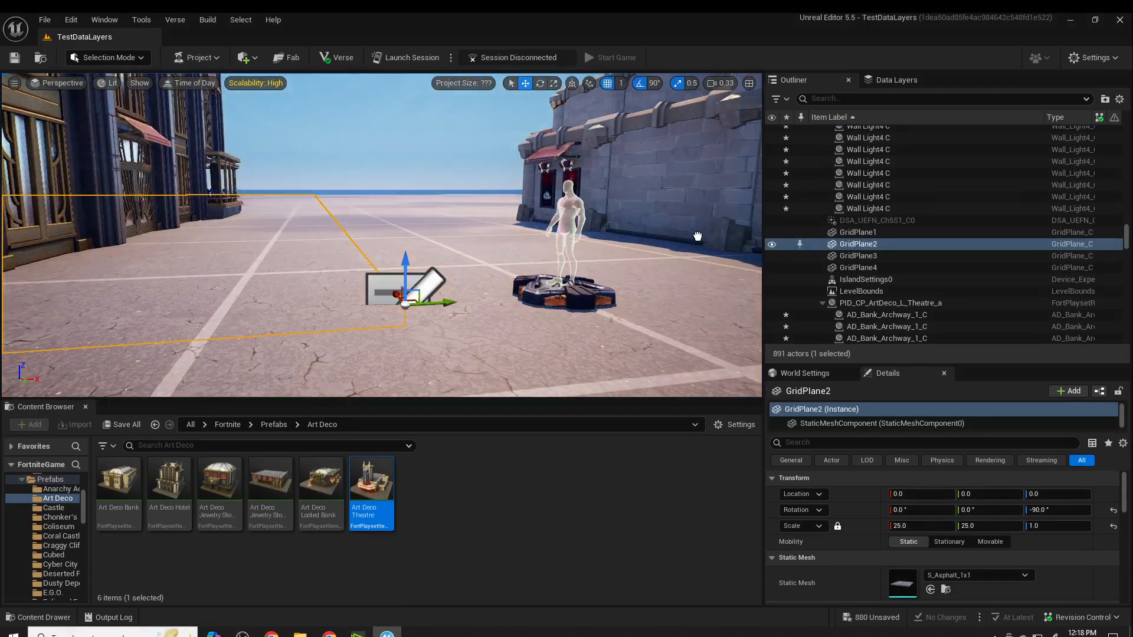
right_click(680, 295)
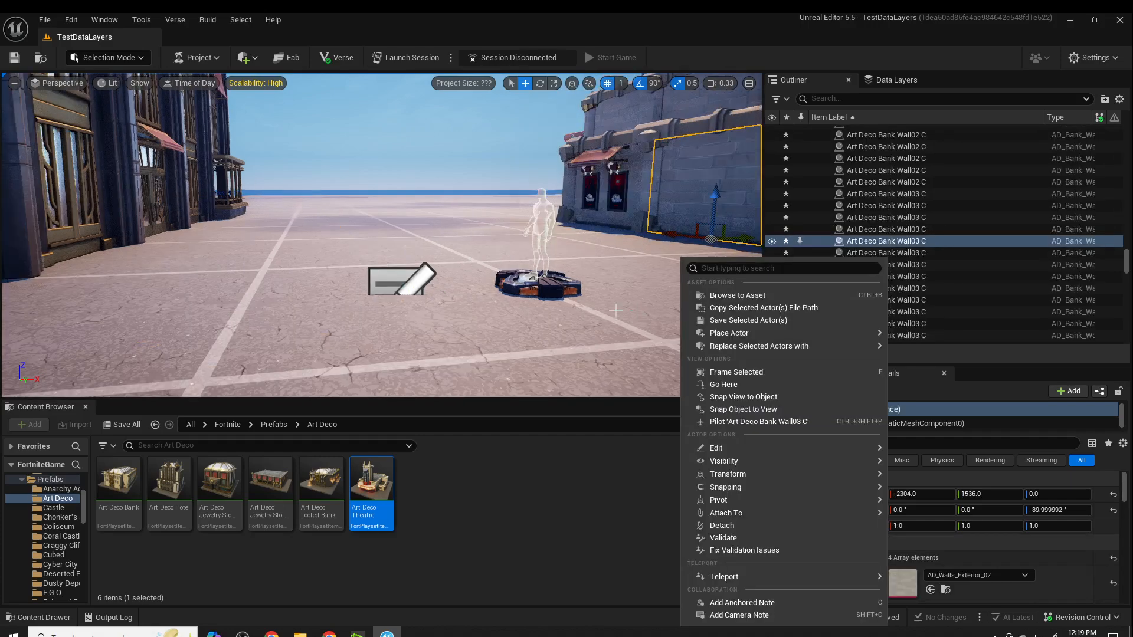
right_click_drag(590, 313, 708, 313)
right_click_drag(563, 298, 602, 273)
- Rotate the whole Art Deco Jewelry Store A prefab 180° about the Z axis
left_click(464, 242)
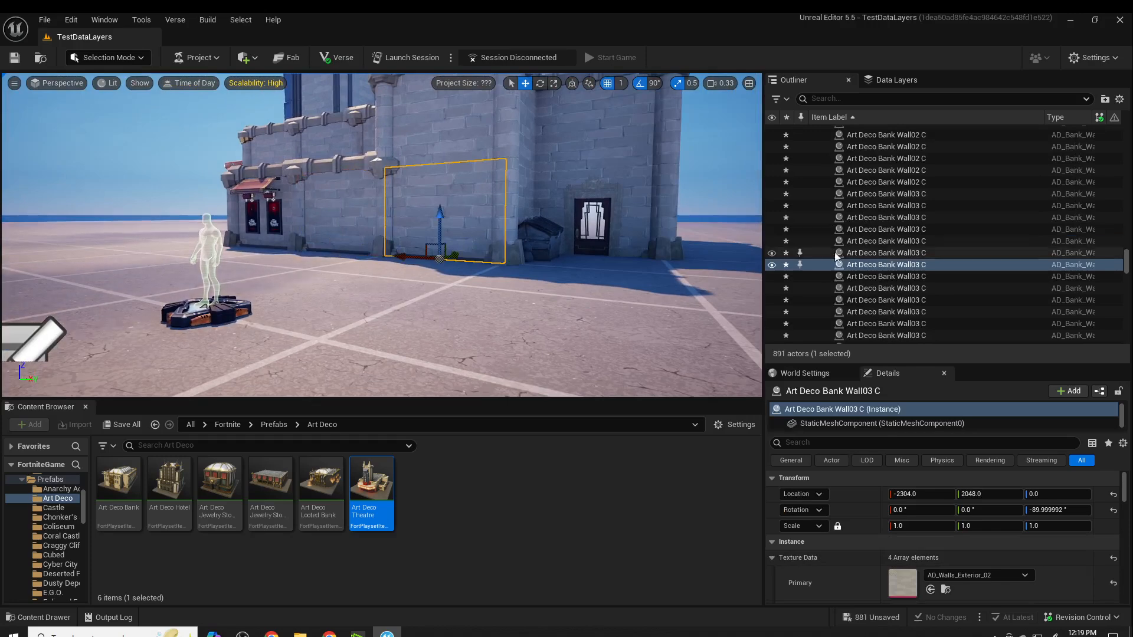
scroll(943, 228, "up", 5)
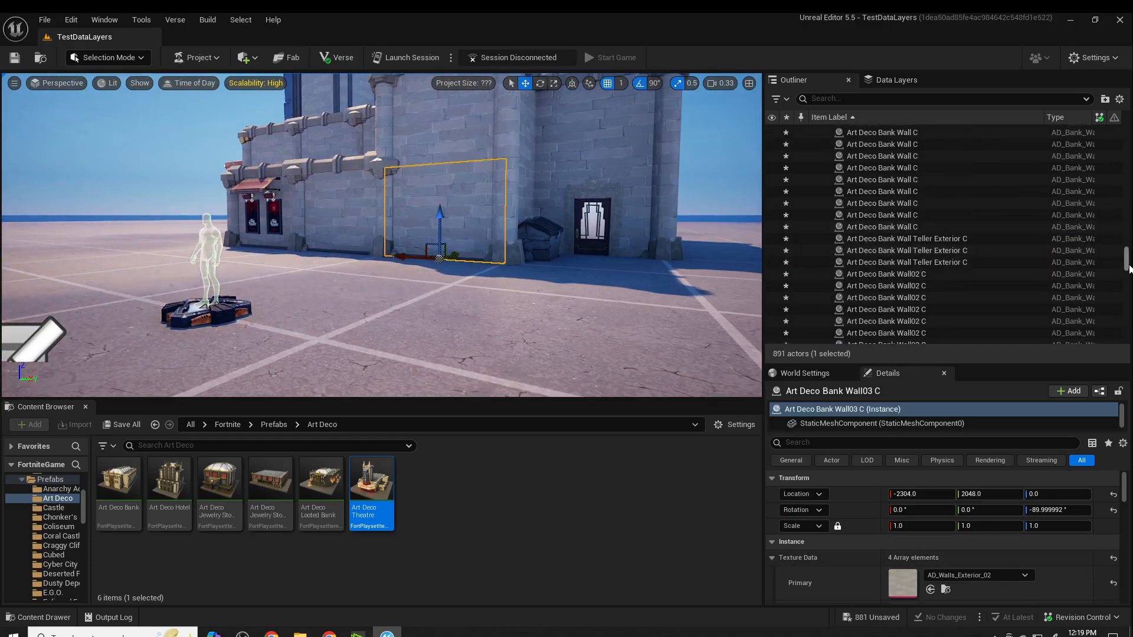
left_click_drag(1125, 259, 1124, 135)
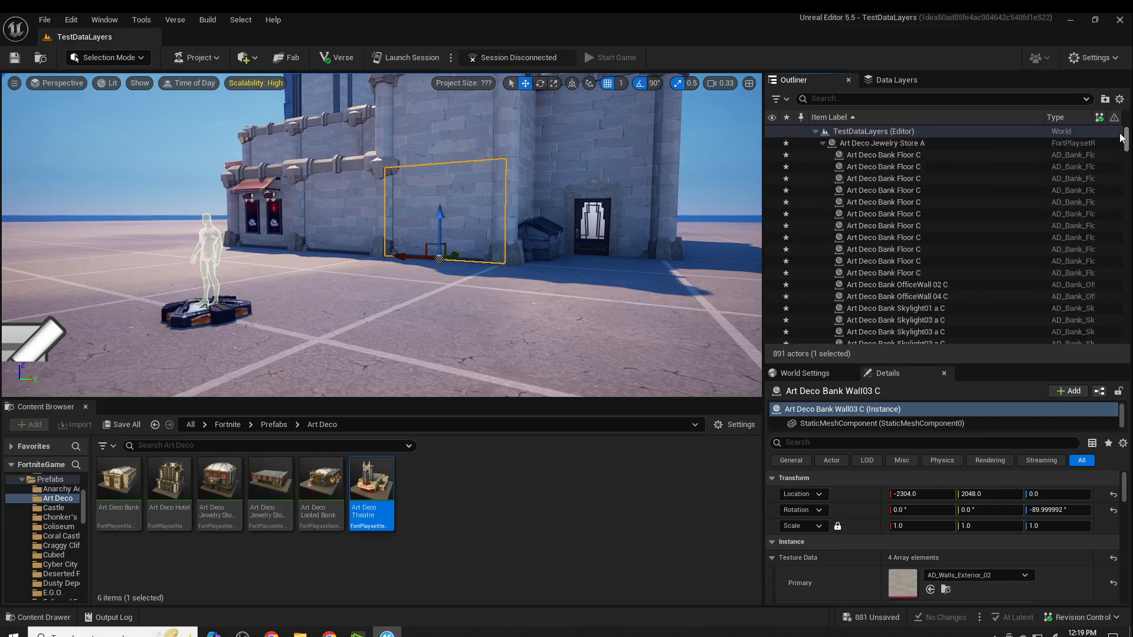
left_click(908, 143)
scroll(924, 167, "down", 3)
right_click_drag(561, 236, 527, 252)
scroll(951, 216, "up", 3)
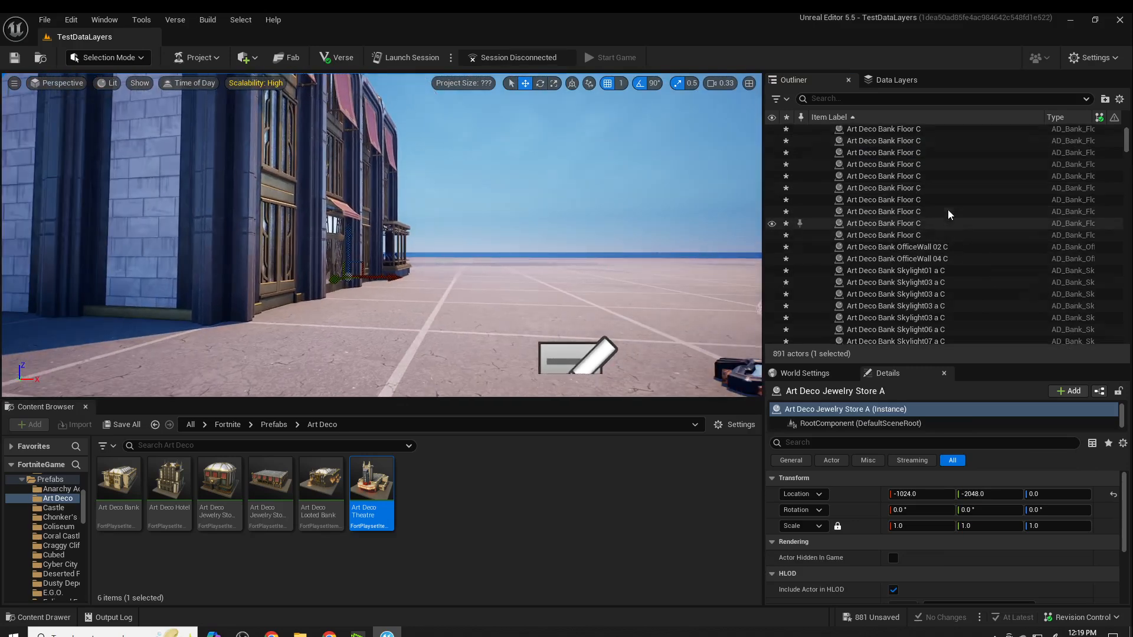
left_click(876, 148)
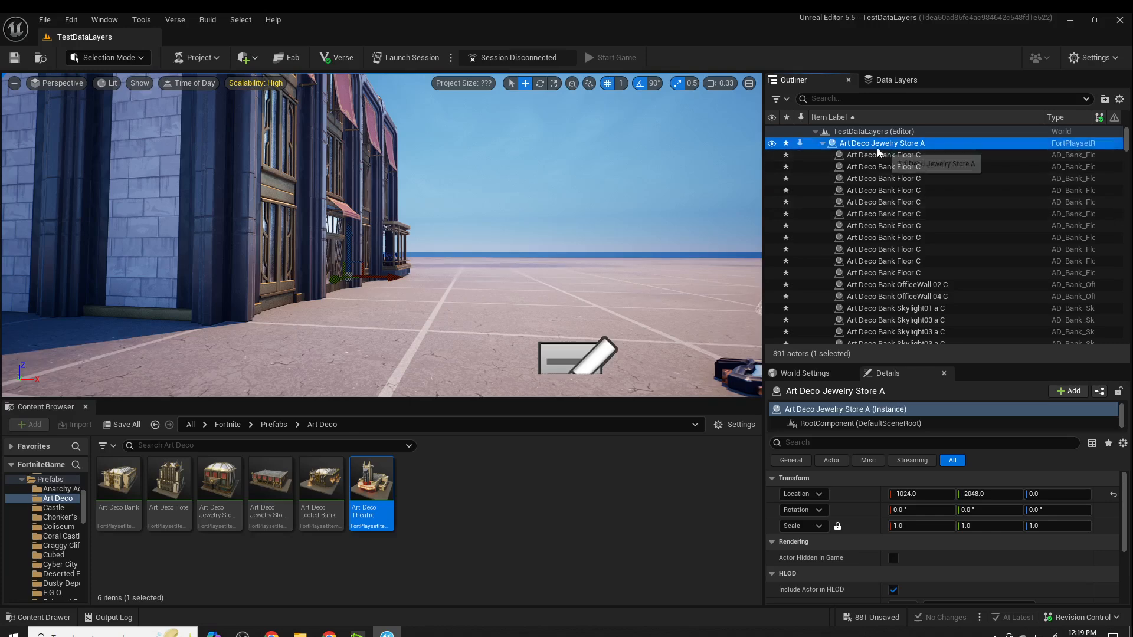
right_click_drag(602, 219, 472, 268)
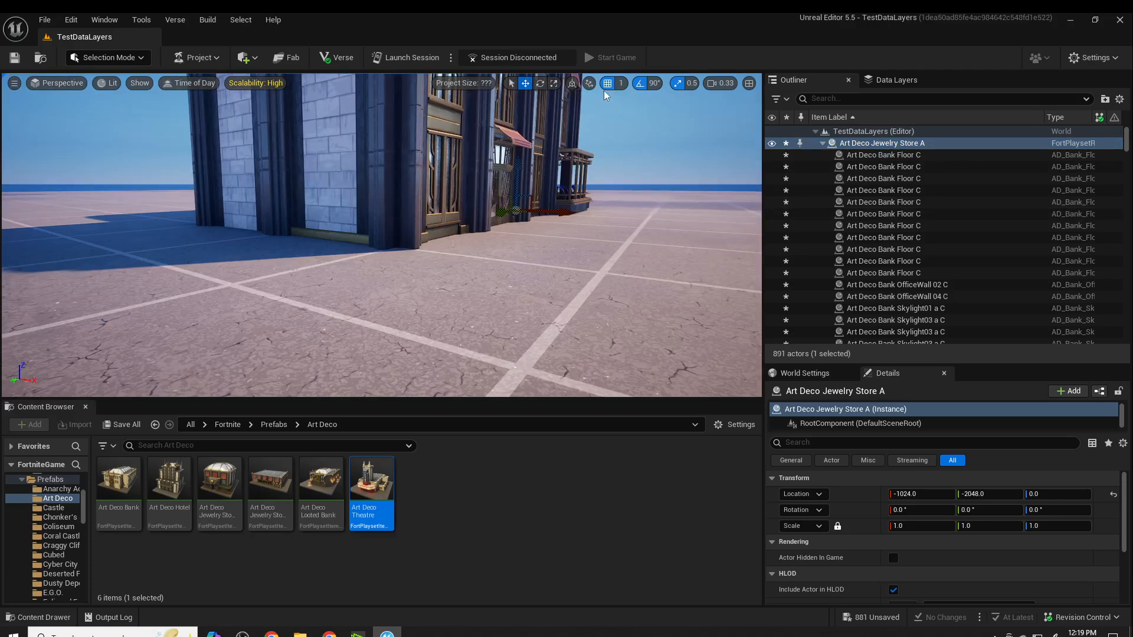
left_click(539, 85)
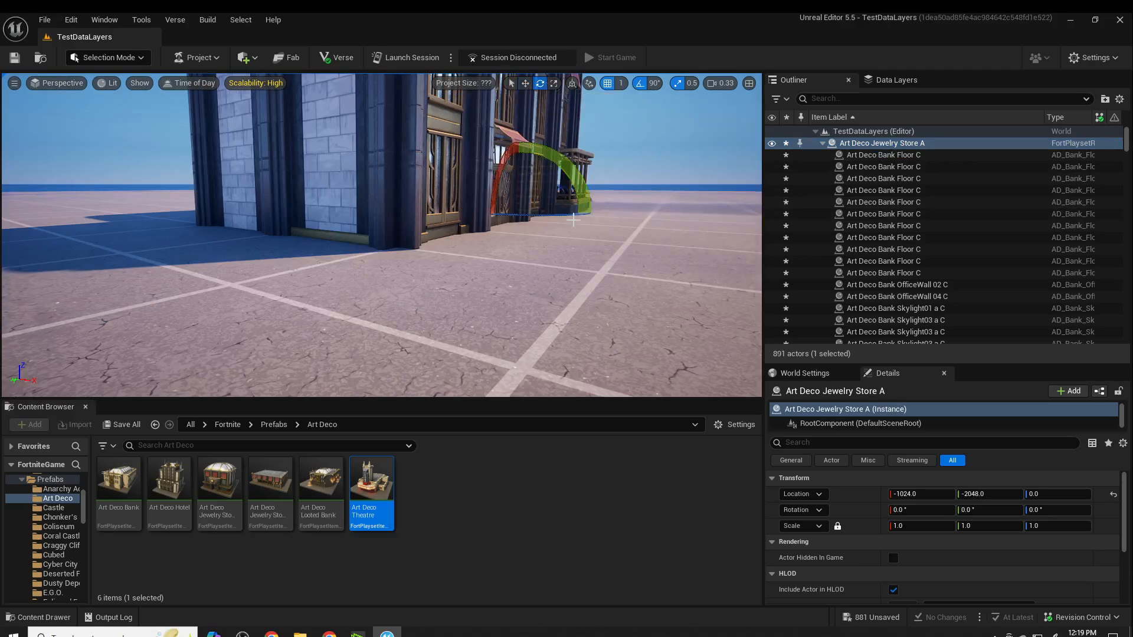
left_click_drag(614, 214, 582, 221)
key("f")
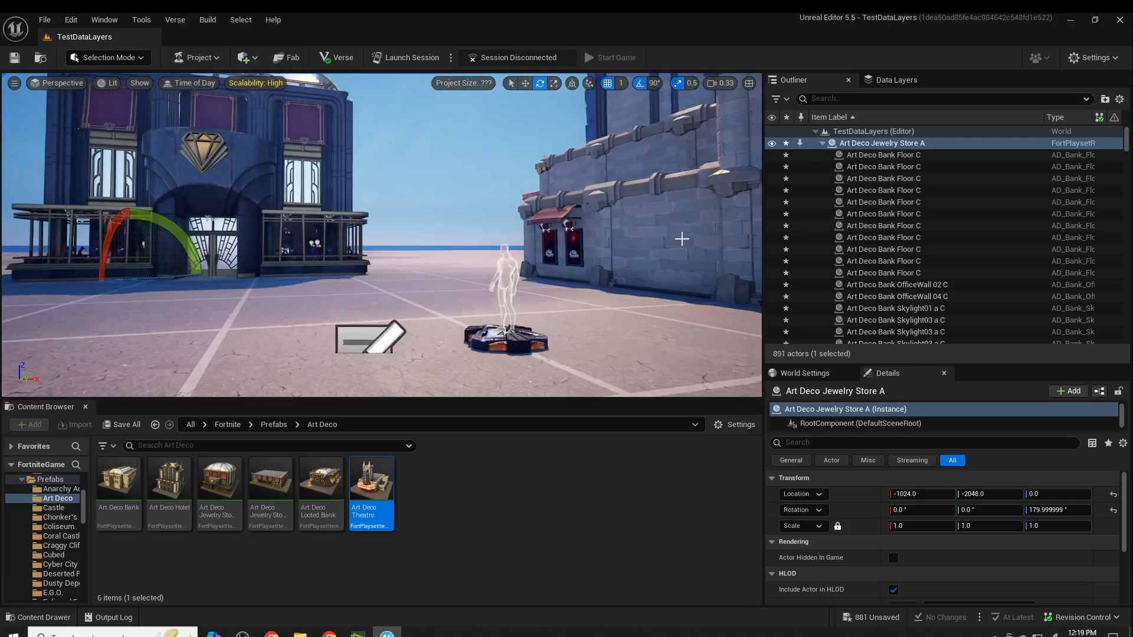
- Rotate the whole Art Deco Theatre prefab 180° about Z and move it along X to 2048
left_click(678, 238)
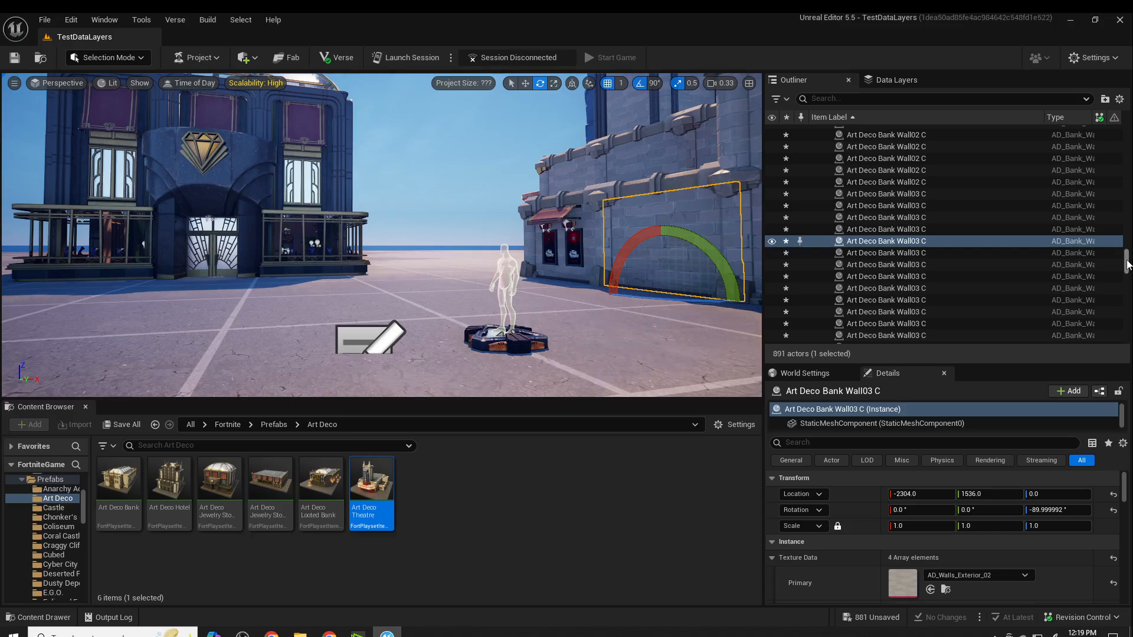
left_click_drag(1126, 254, 1112, 131)
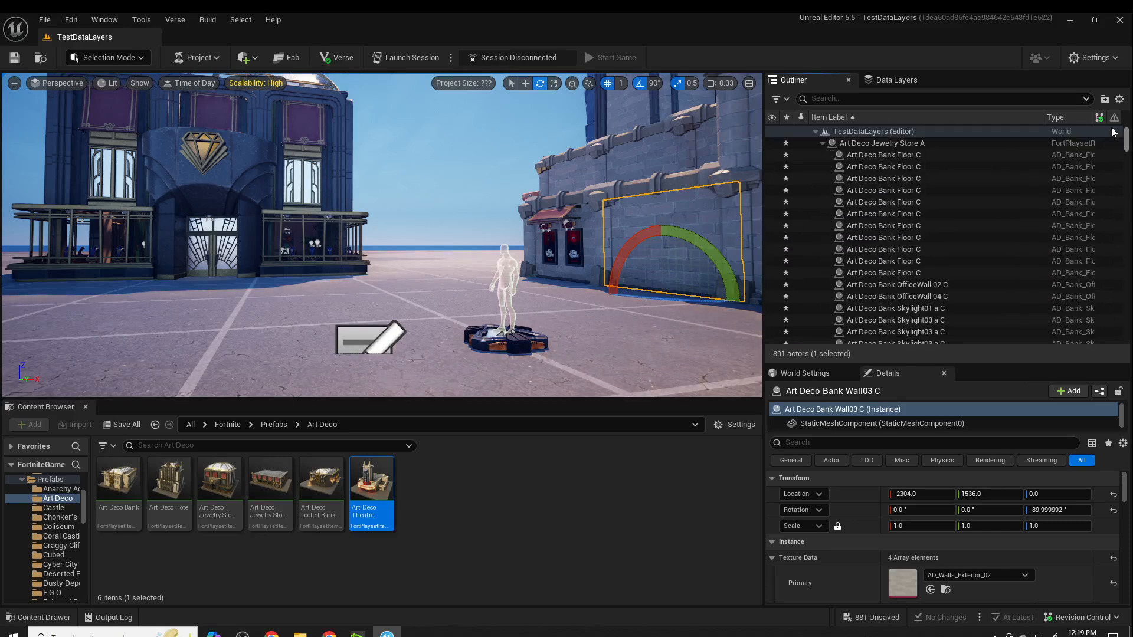
left_click(821, 143)
left_click(865, 155)
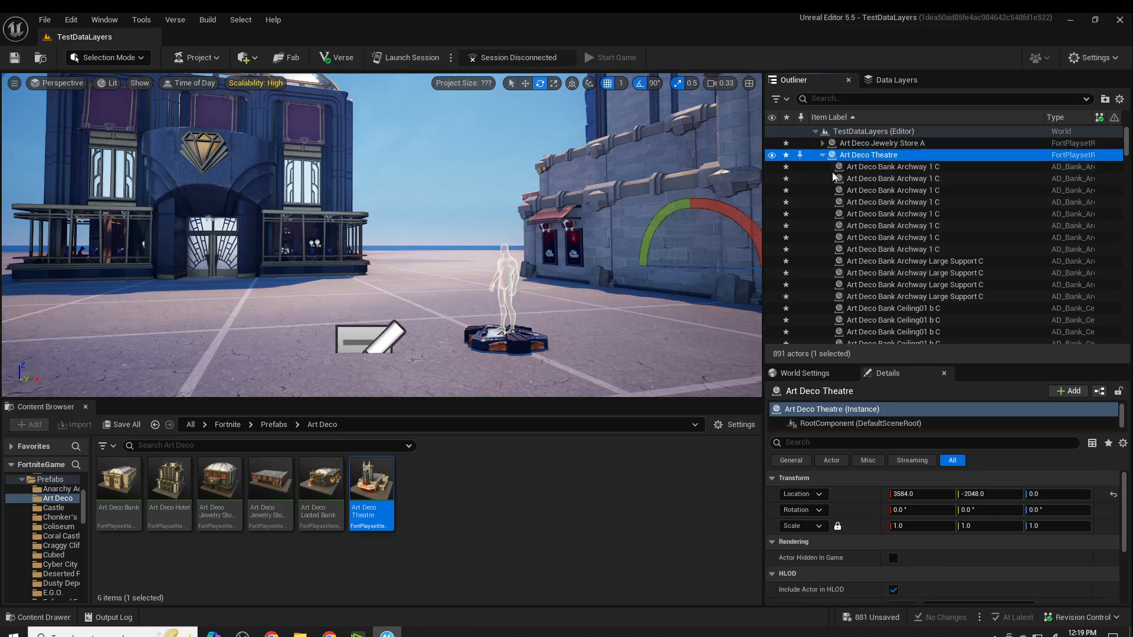
right_click_drag(678, 253, 710, 276)
left_click_drag(655, 227, 736, 208)
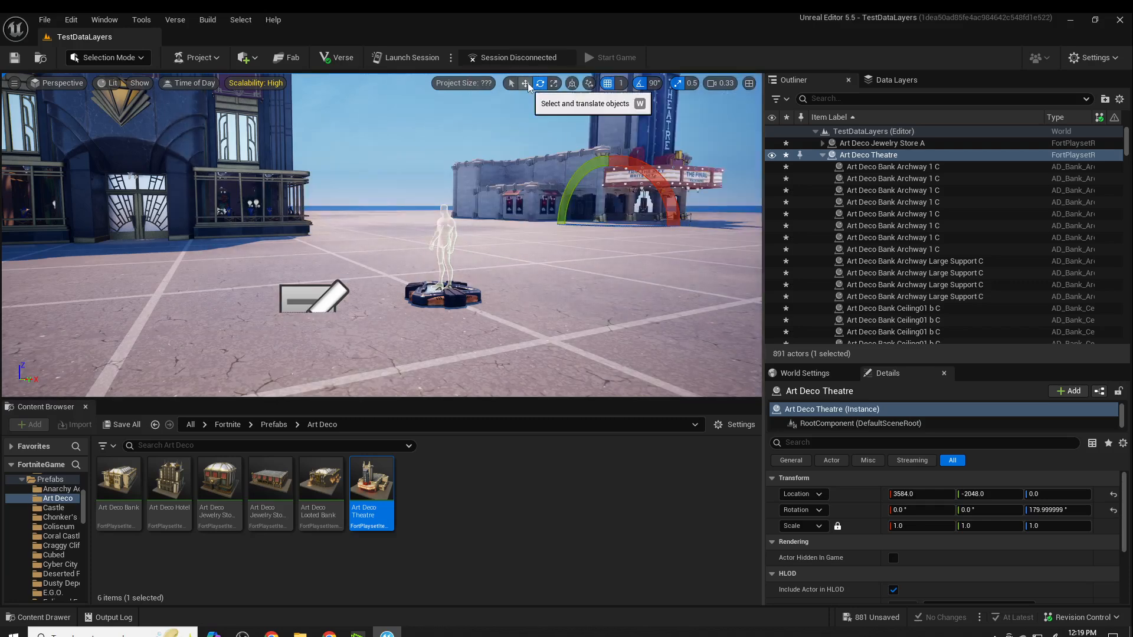
left_click(525, 83)
left_click_drag(571, 229, 425, 258)
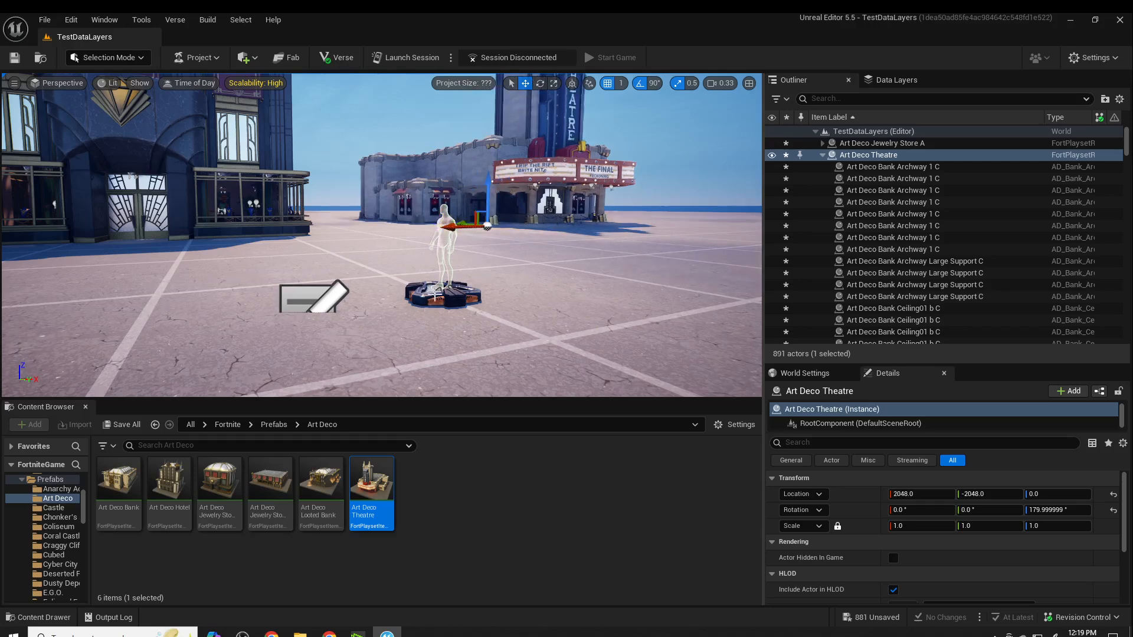
- Move the Player 2 Spawn Pad along the X axis to 800
left_click(435, 295)
left_click_drag(466, 296, 652, 271)
right_click_drag(571, 261, 649, 261)
scroll(556, 259, "up", 4)
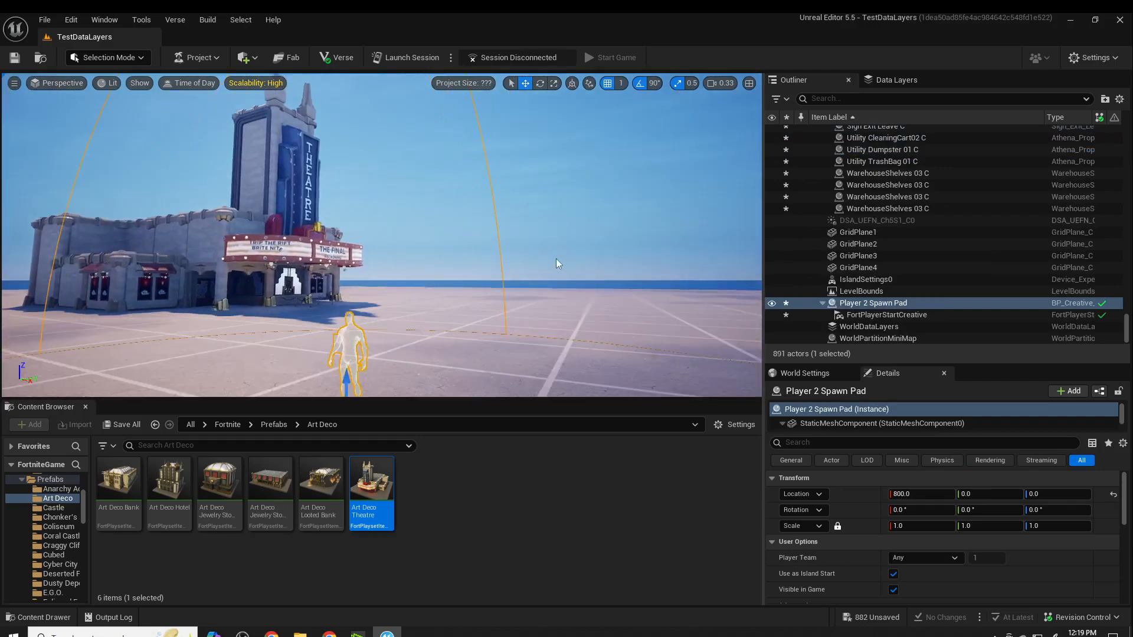
scroll(556, 258, "up", 3)
right_click_drag(556, 258, 503, 256)
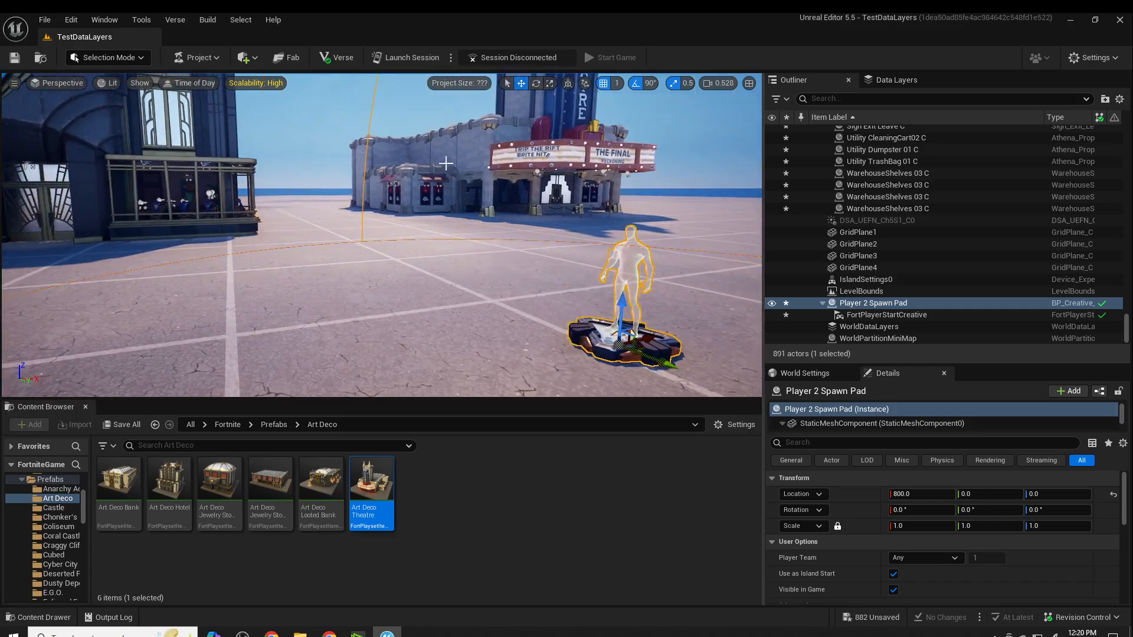
- Check the upload and download statistics of the project's size
left_click(462, 87)
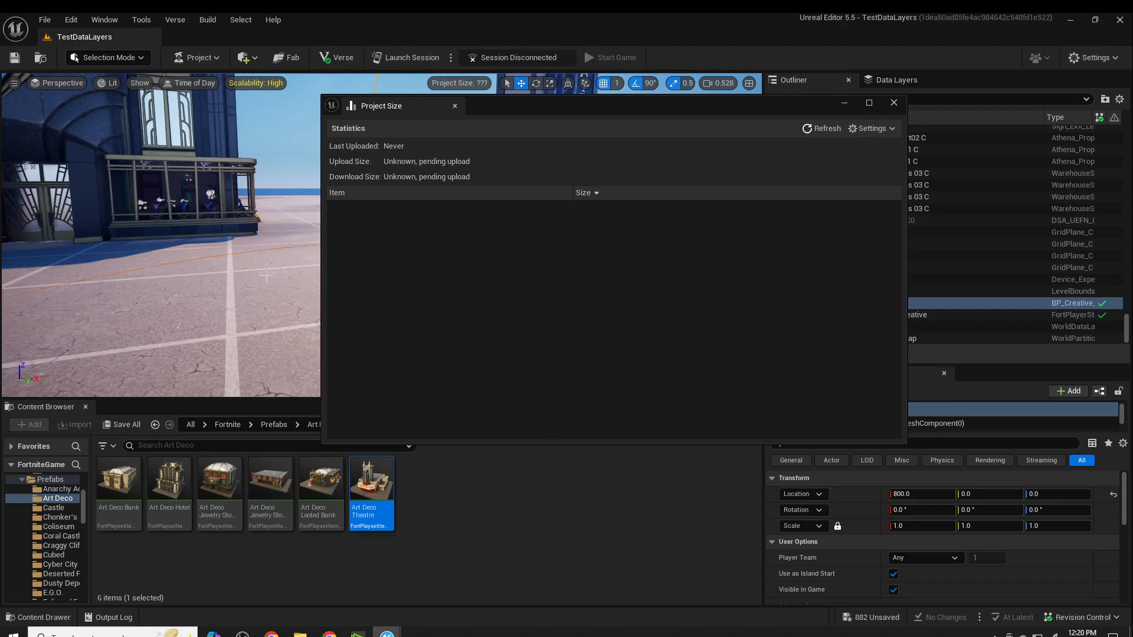
left_click(892, 103)
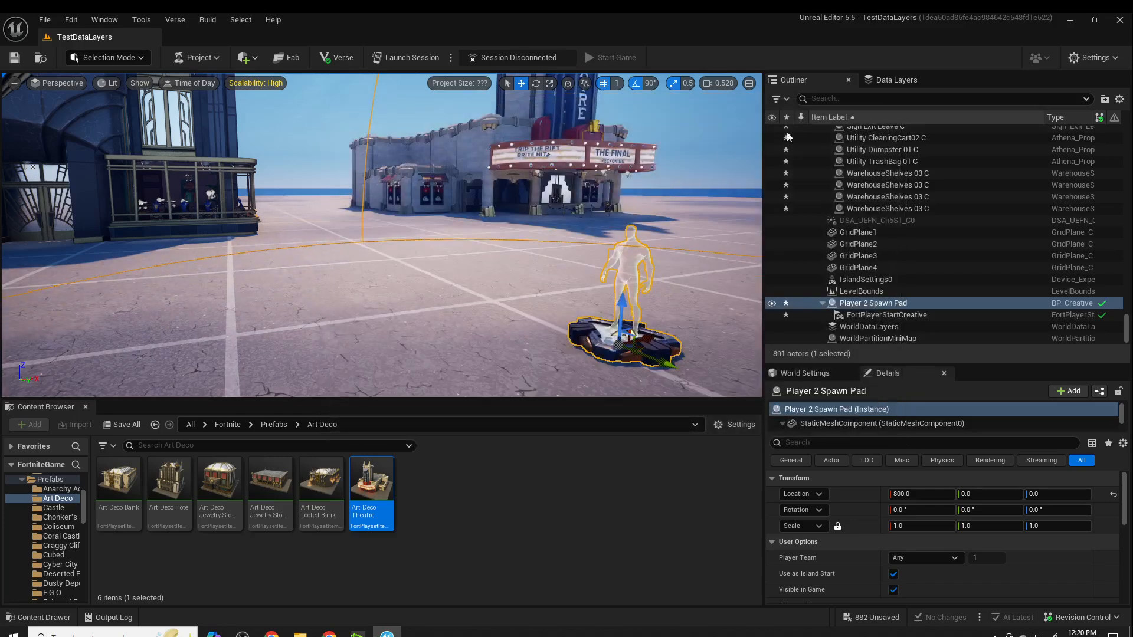
left_click(141, 20)
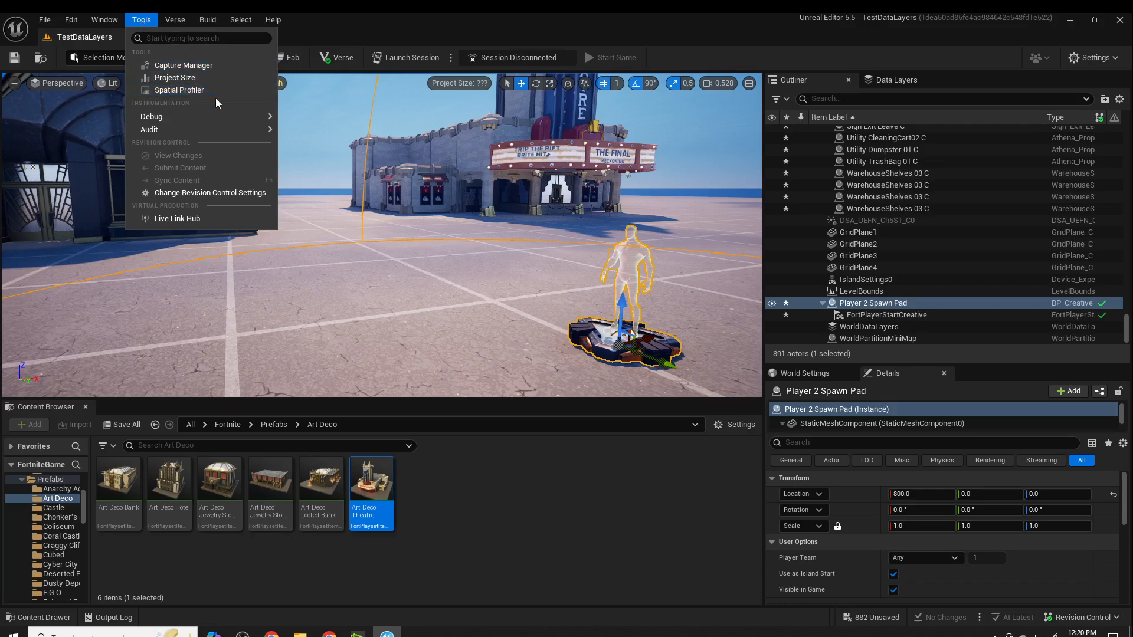
mouse_move(174, 23)
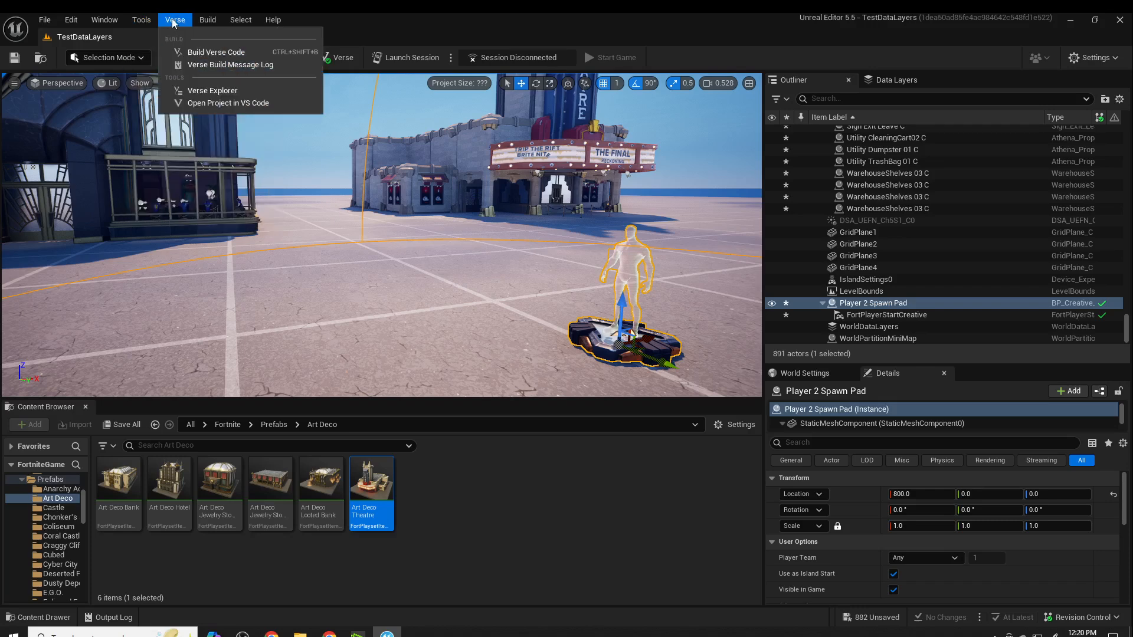
mouse_move(117, 23)
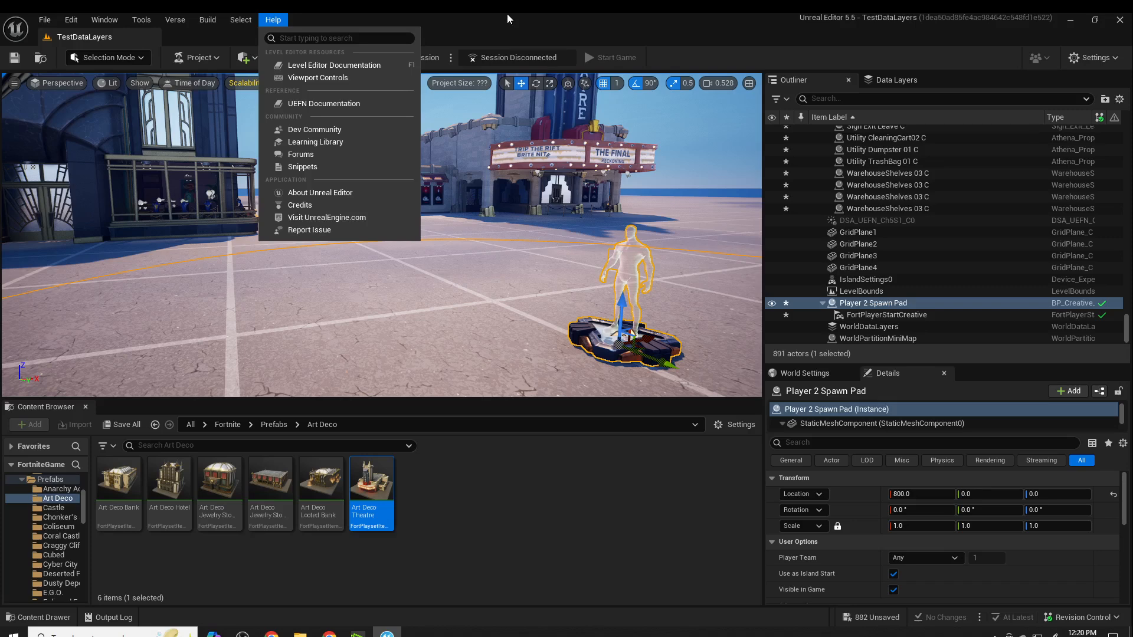
left_click(511, 14)
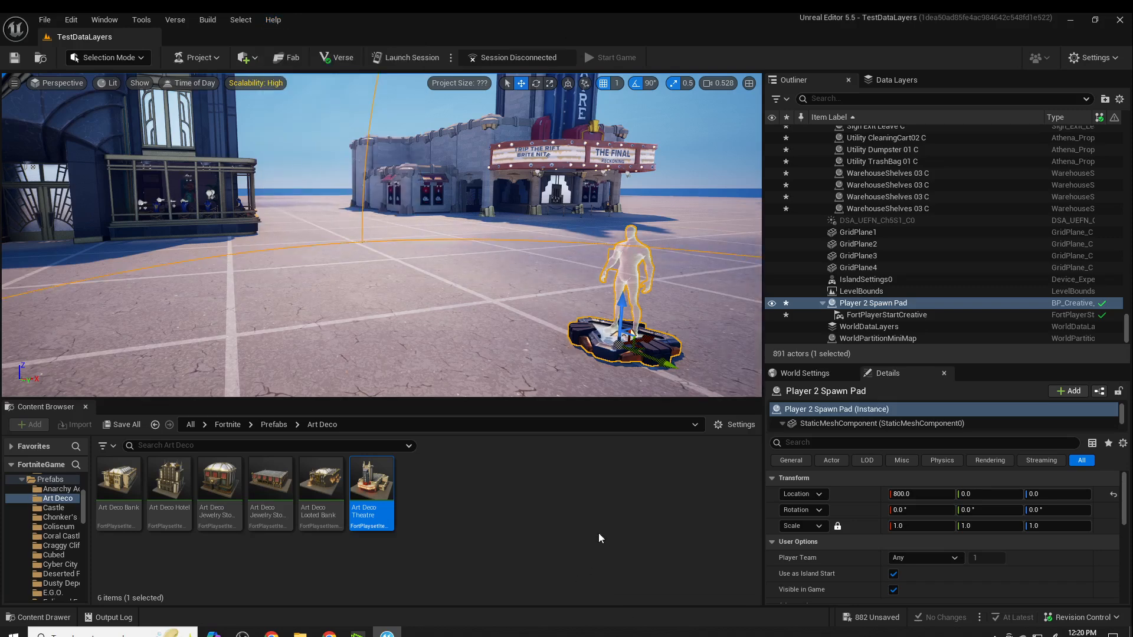
right_click_drag(545, 338, 516, 303)
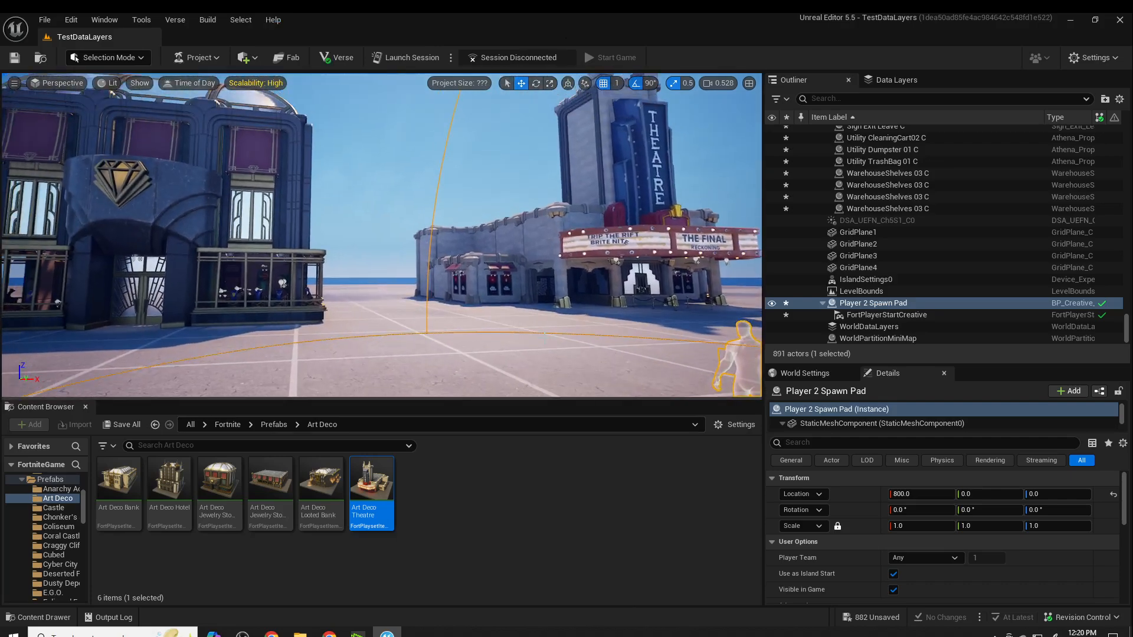
right_click_drag(576, 375, 589, 401)
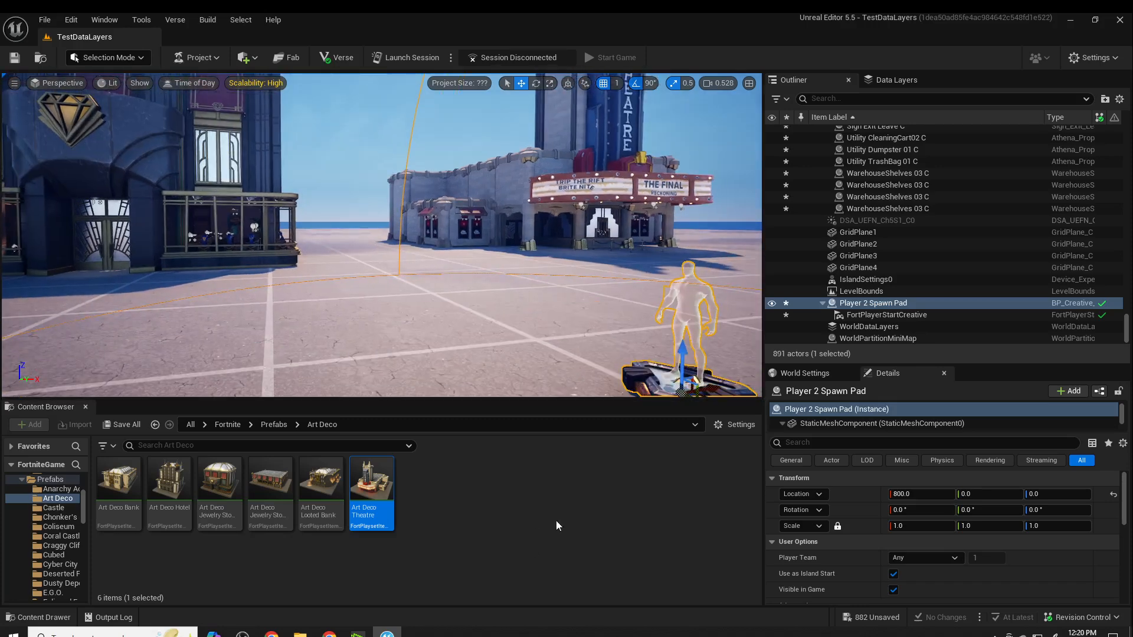
- Collapse the Art Deco Theatre's list of child actors in the level hierarchy
scroll(865, 210, "up", 5)
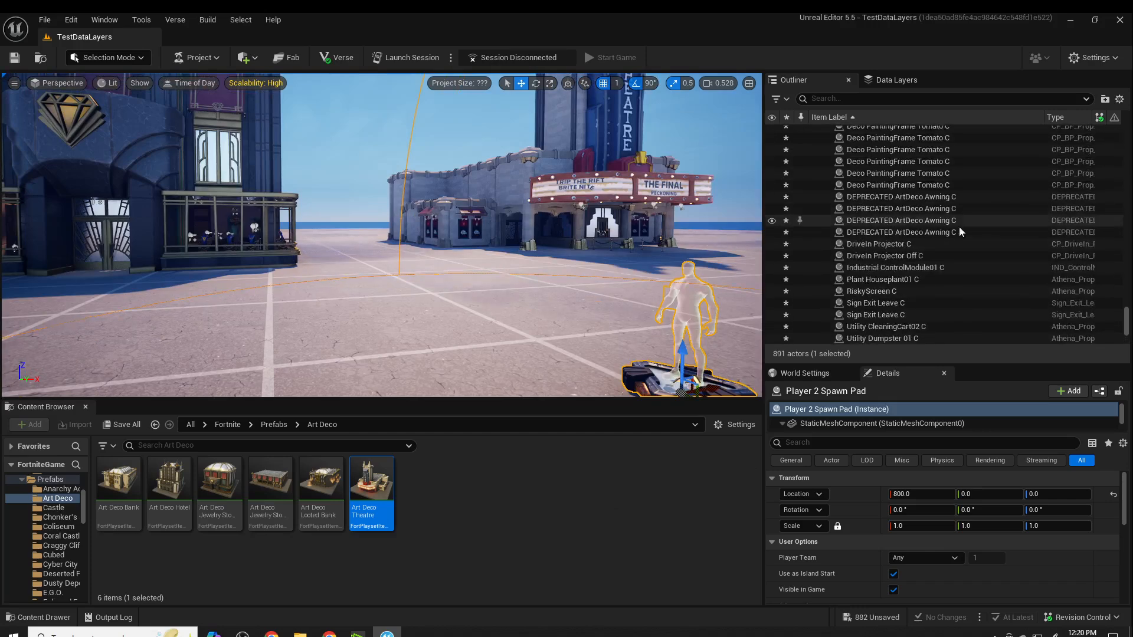
left_click_drag(1125, 321, 1126, 133)
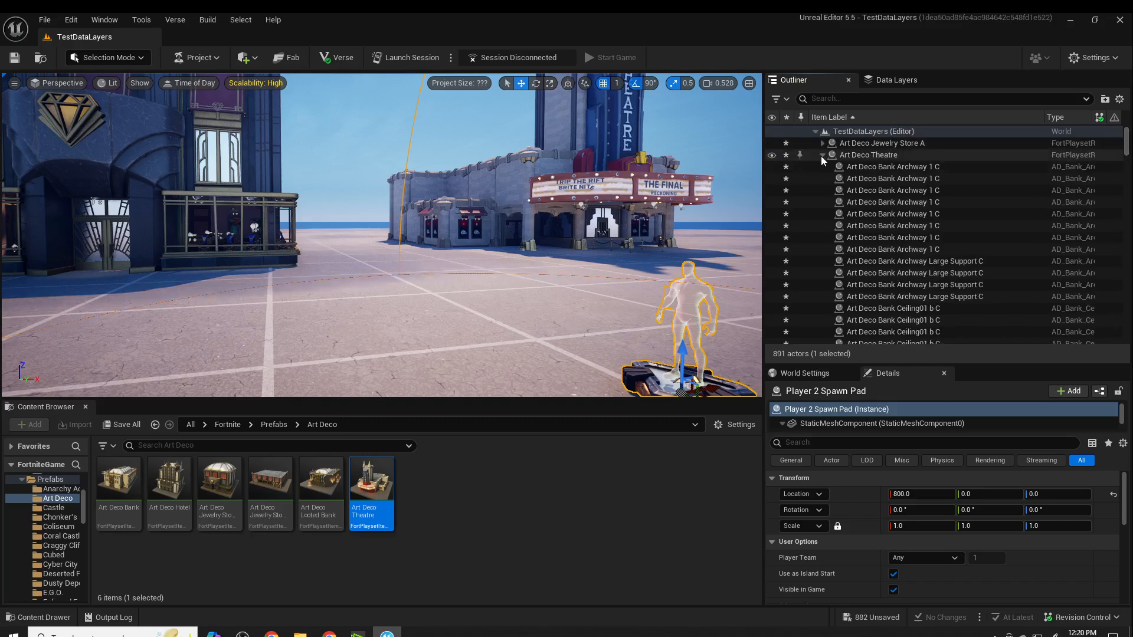
left_click(822, 155)
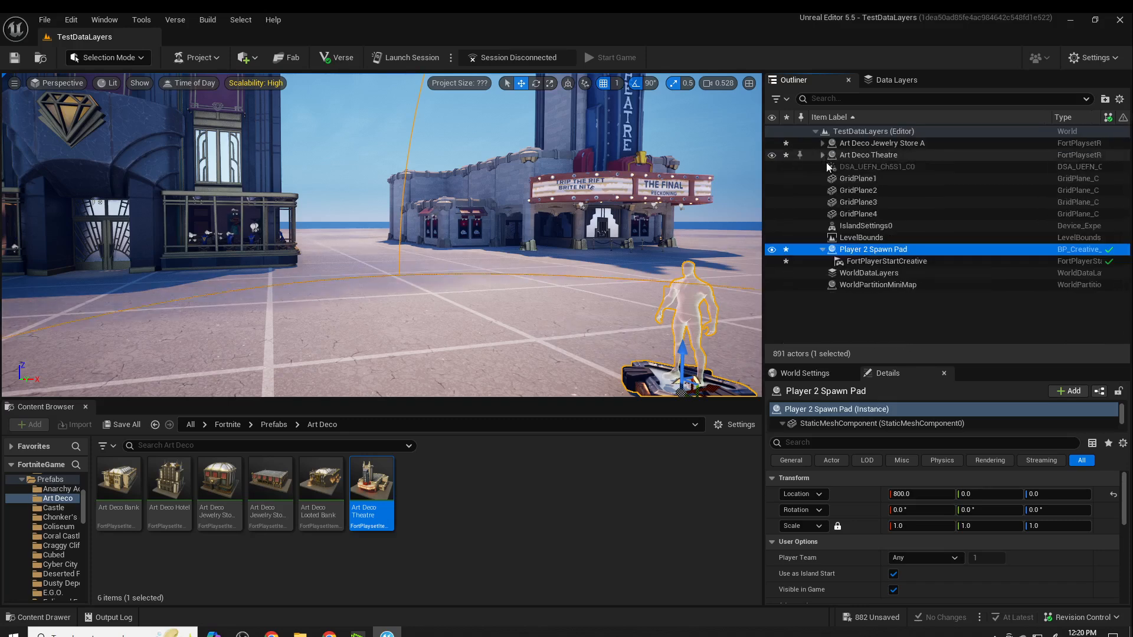
- Create a new data layer with an asset named DL_Theater, saved in the TestDataLayers content folder
left_click(870, 80)
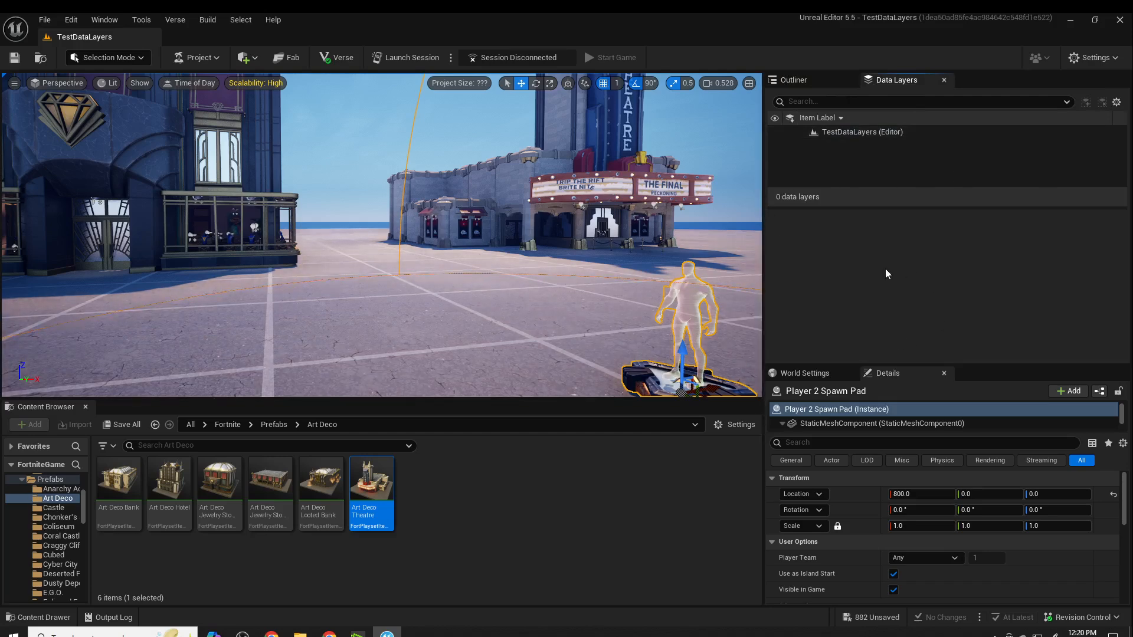
left_click(834, 120)
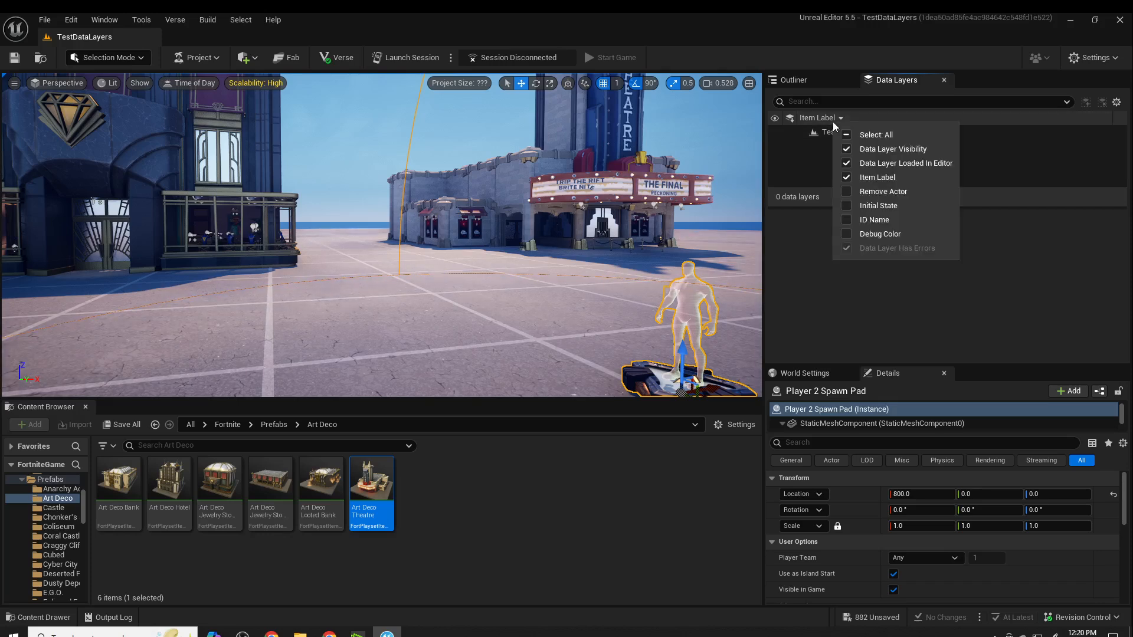
left_click(1002, 147)
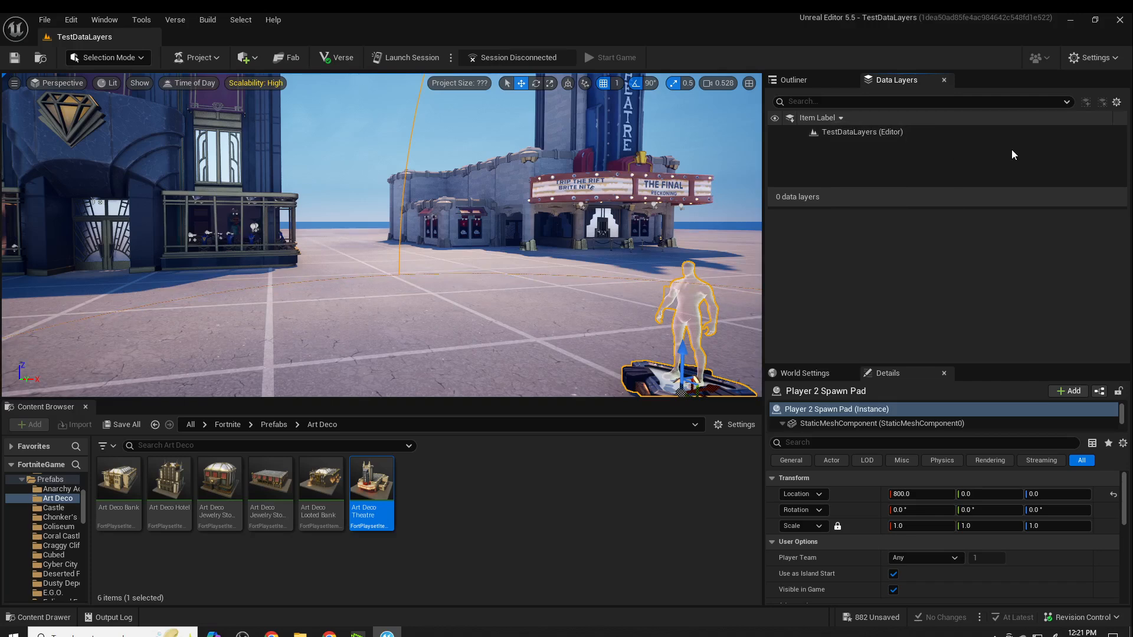
right_click(859, 134)
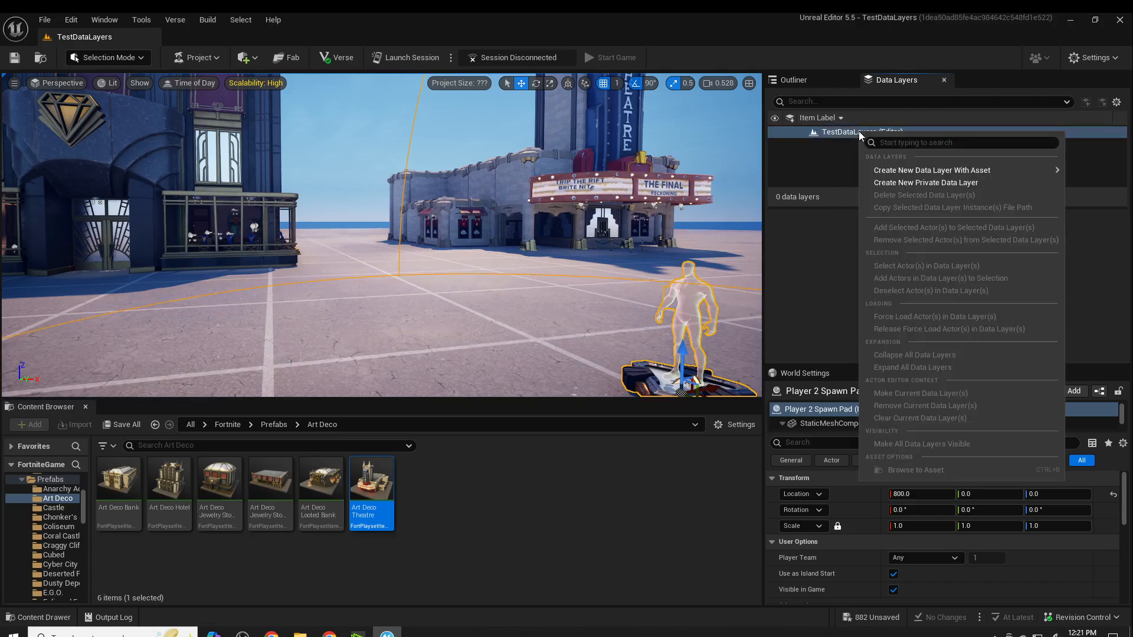
mouse_move(1017, 174)
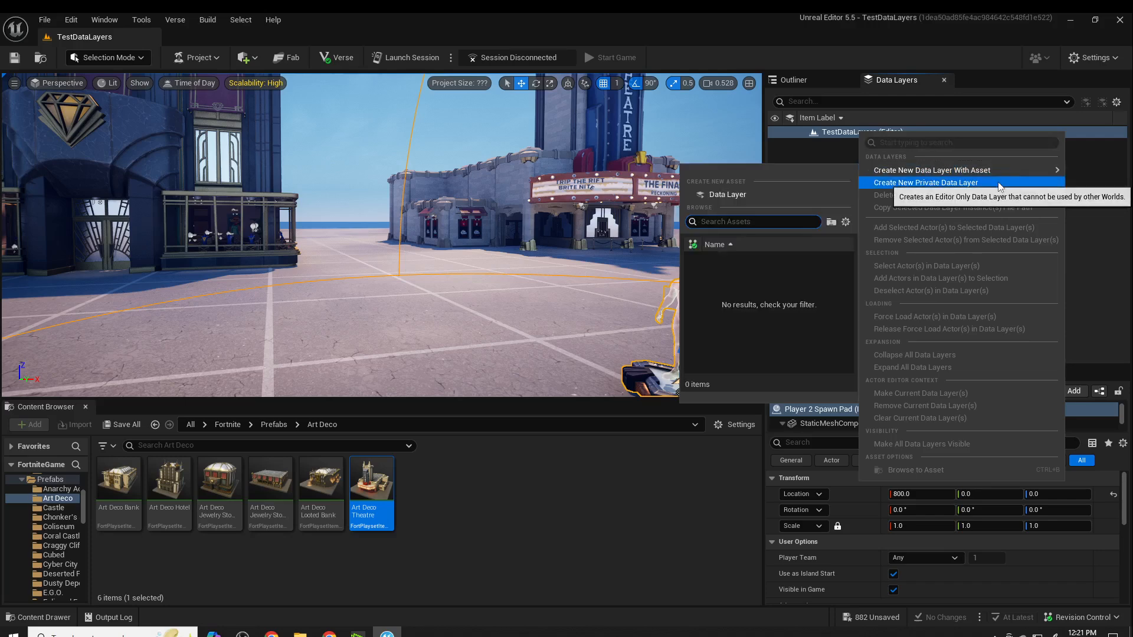
left_click(731, 198)
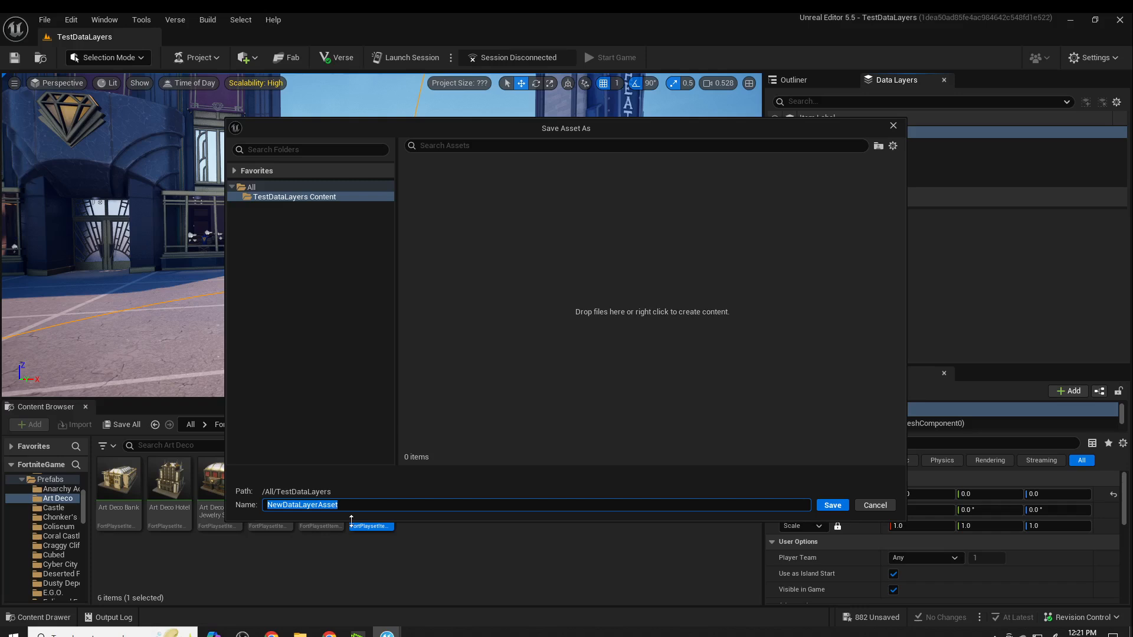
type("DL_Theater")
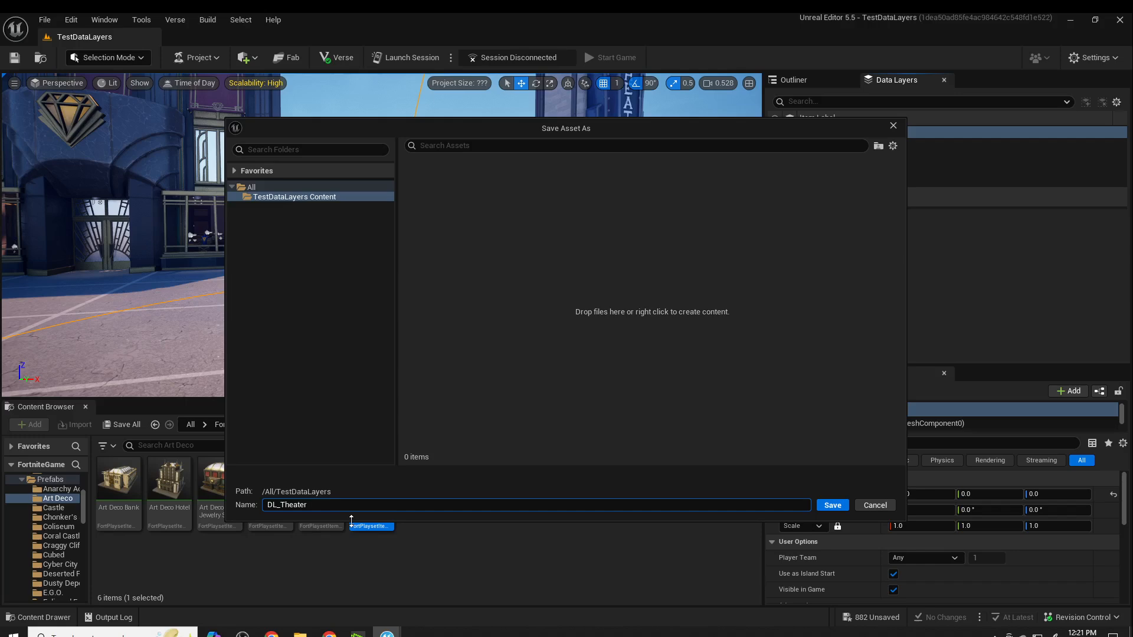
key("Return")
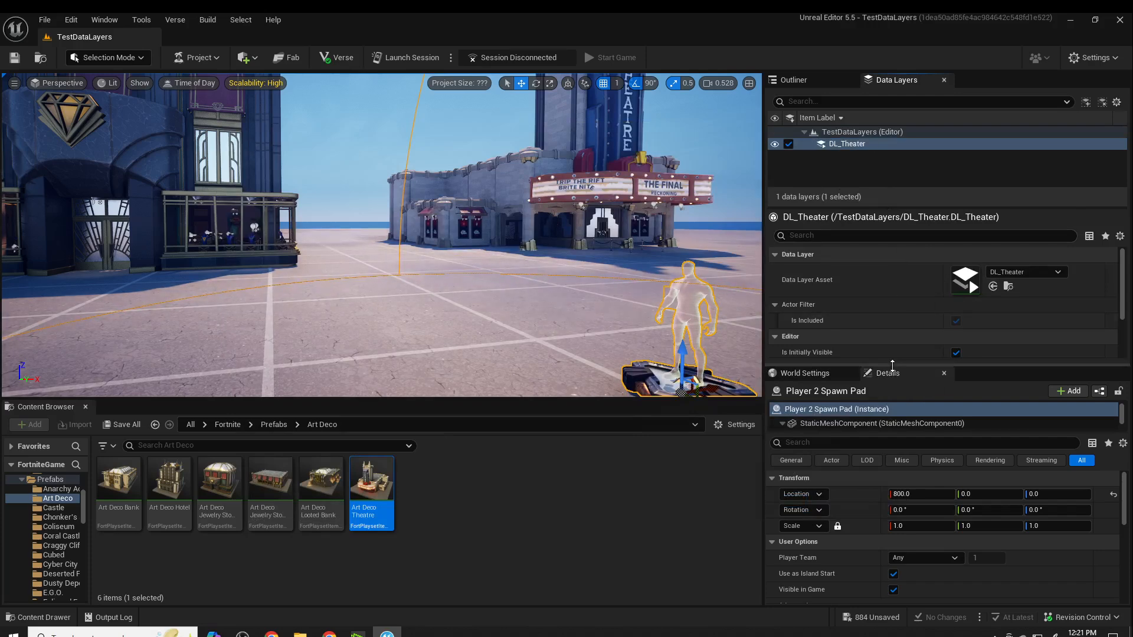
left_click_drag(892, 365, 885, 326)
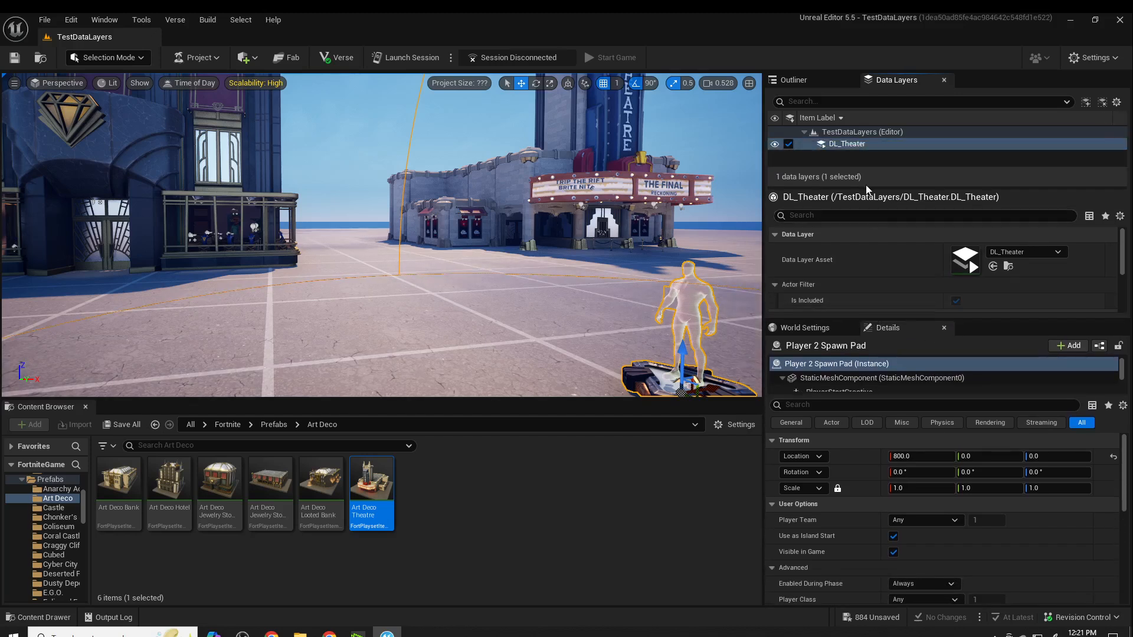
- Add the Art Deco Theatre together with all of its child actors to the DL_Theater data layer
left_click(811, 83)
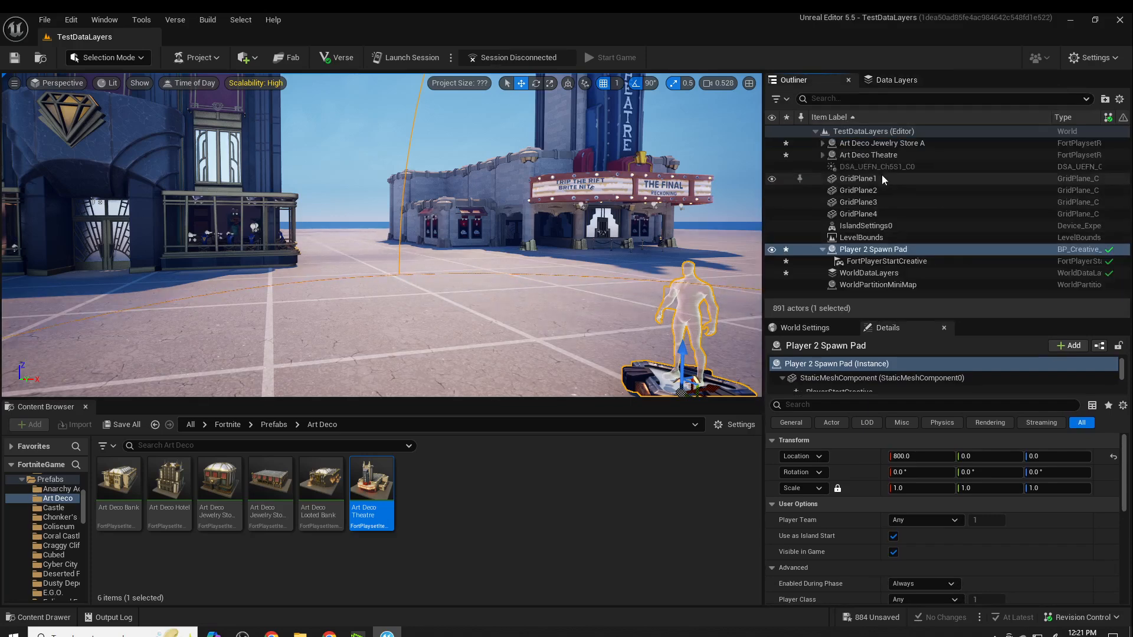
left_click(826, 156)
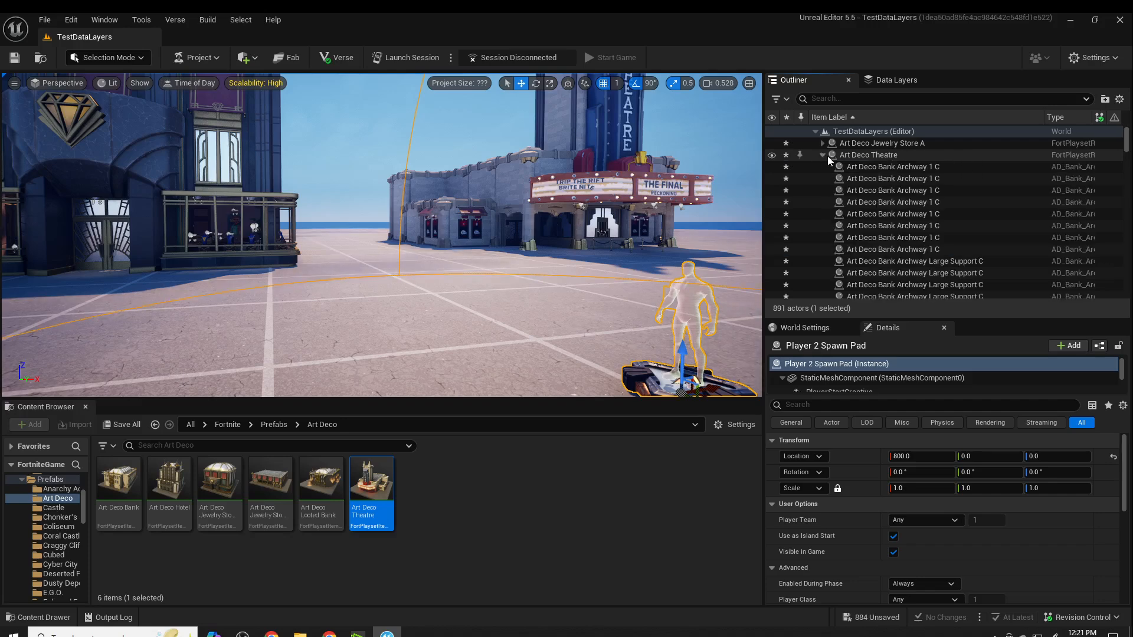
left_click(873, 154)
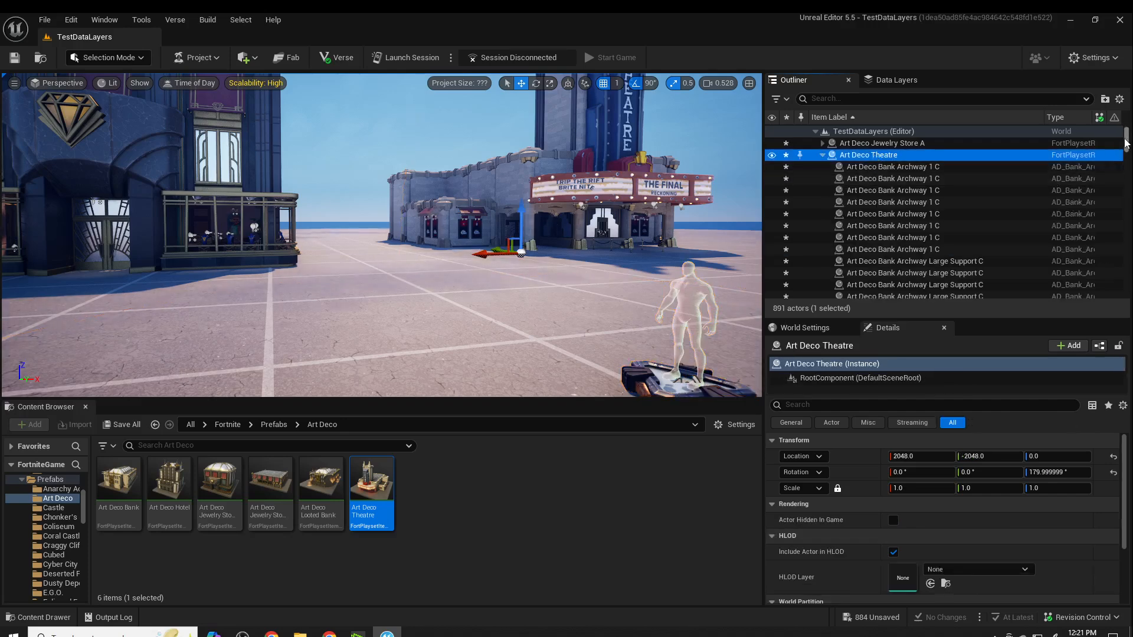
left_click_drag(1126, 146, 1115, 298)
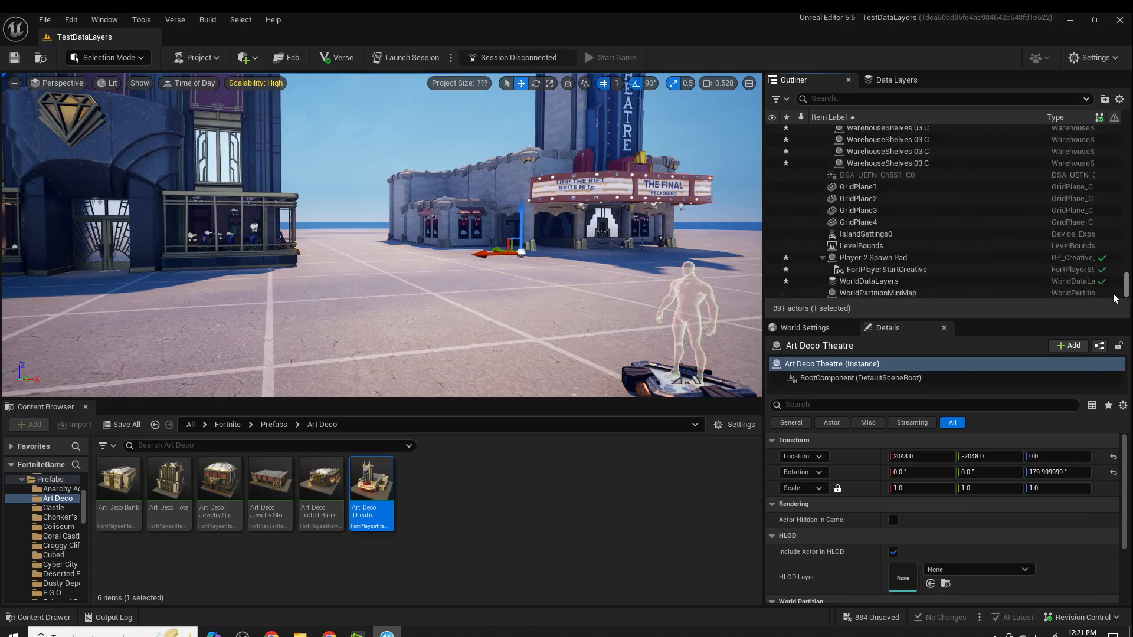
left_click(913, 164, "shift")
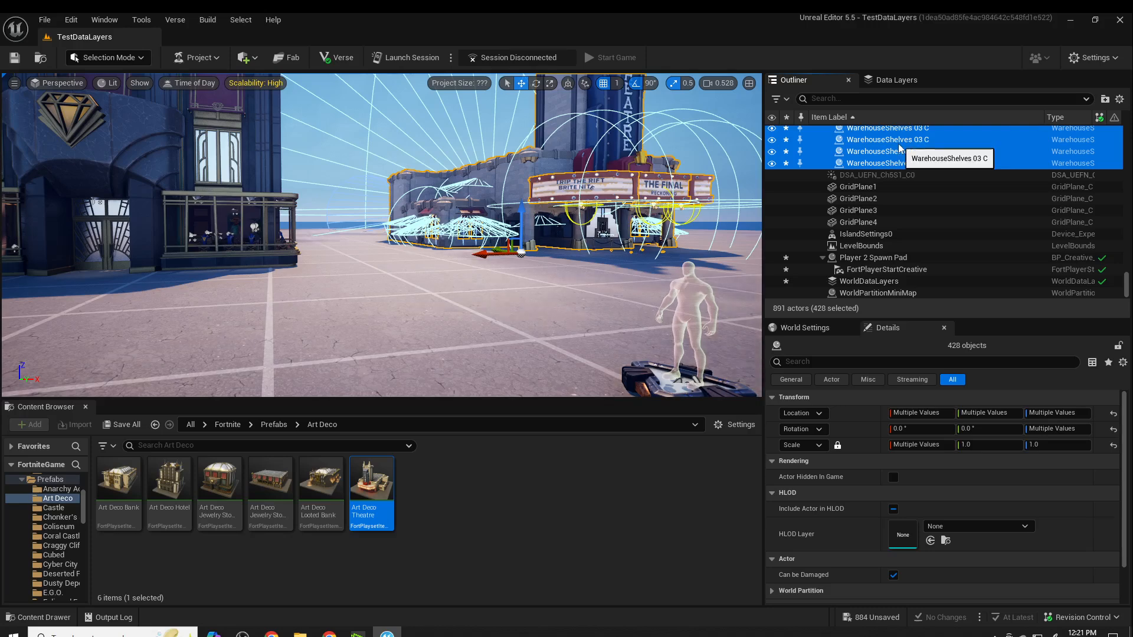
right_click(899, 147)
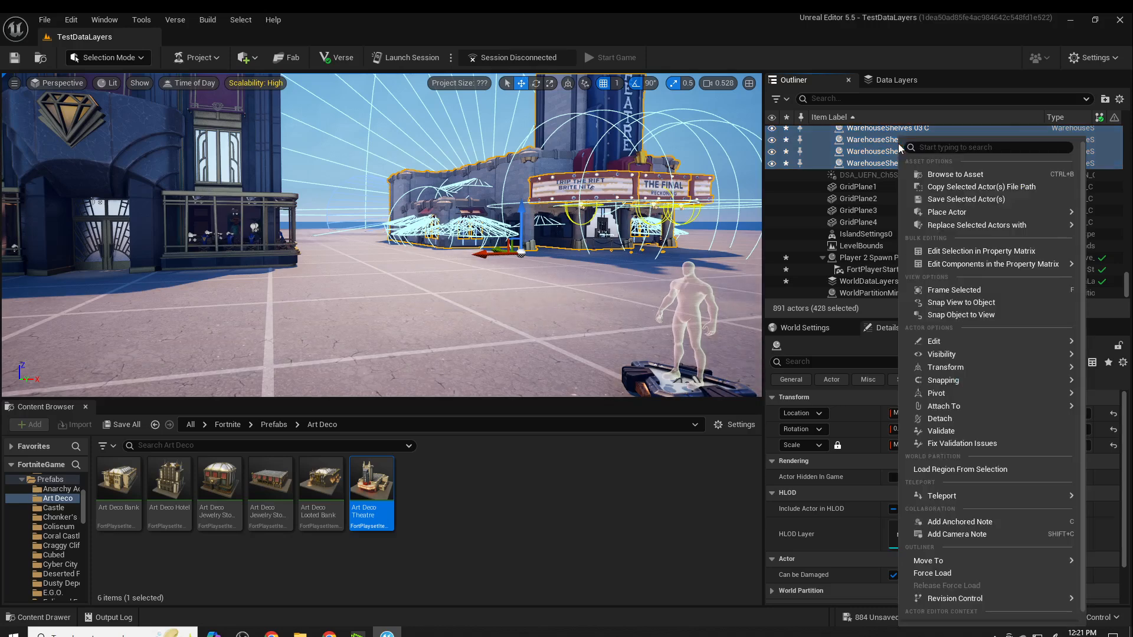
left_click(885, 83)
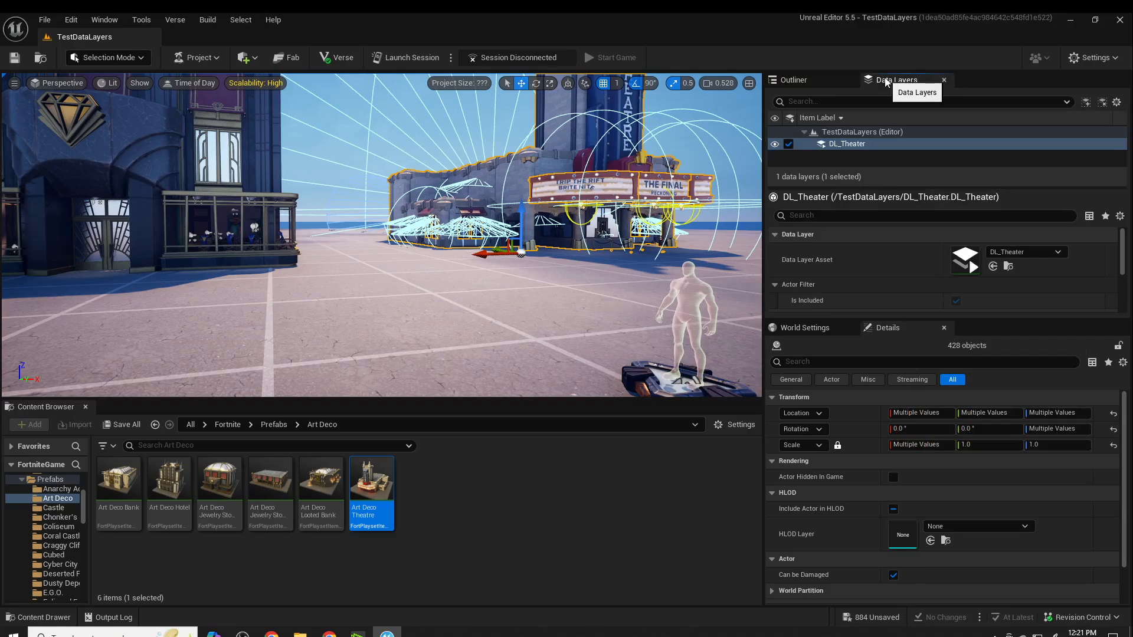
right_click(843, 144)
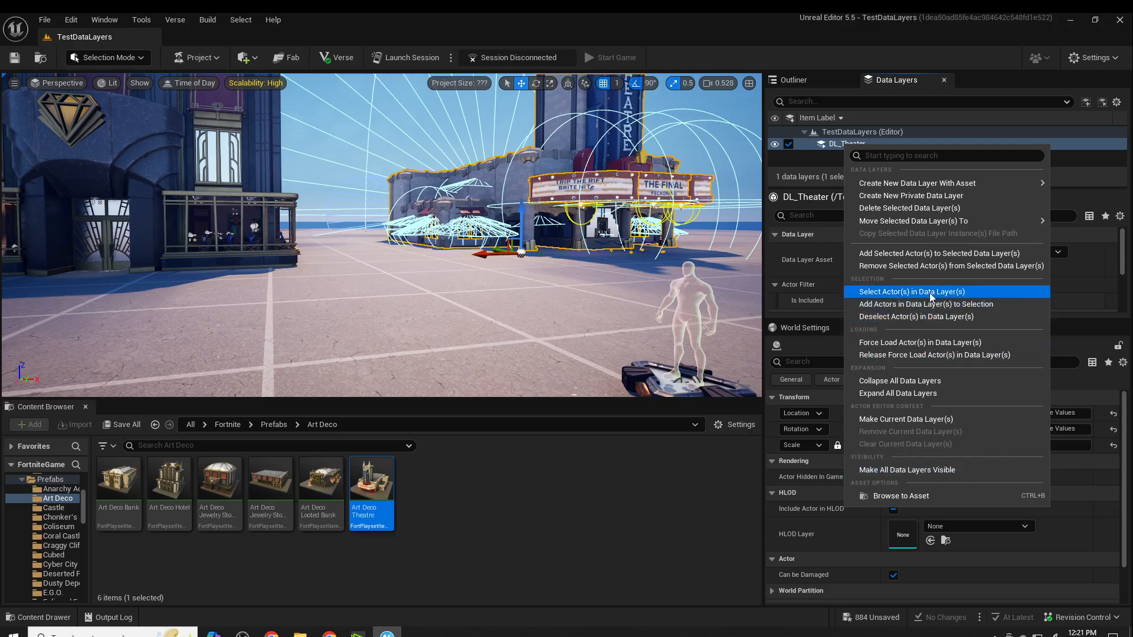
left_click(948, 255)
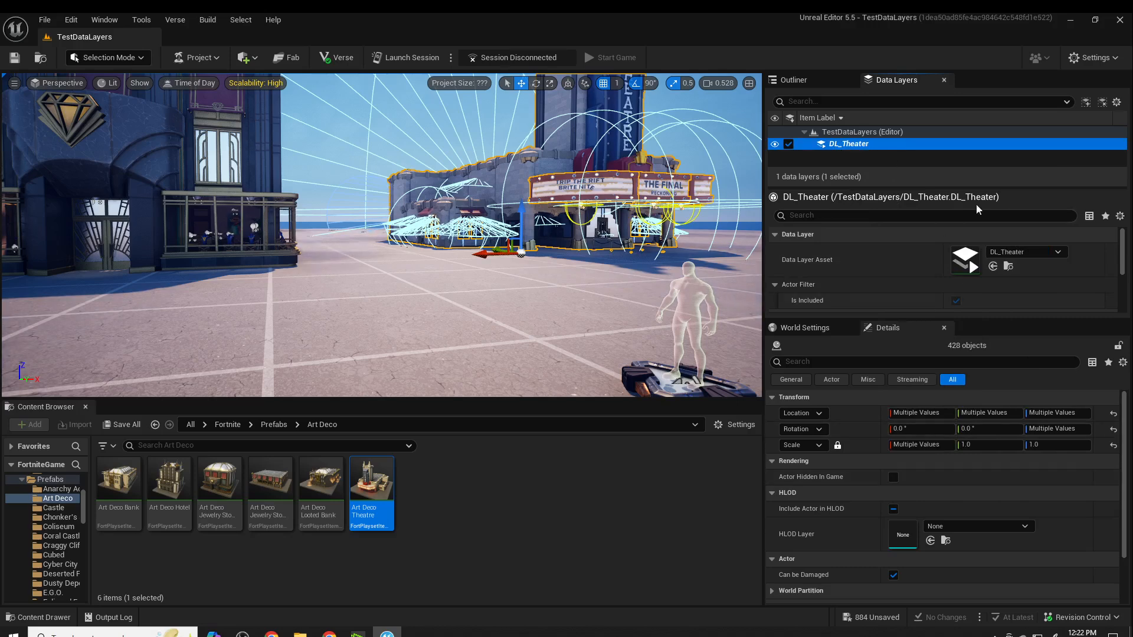
- Check the data layer assignment of the theatre's last WarehouseShelves 03 C actor
left_click(805, 81)
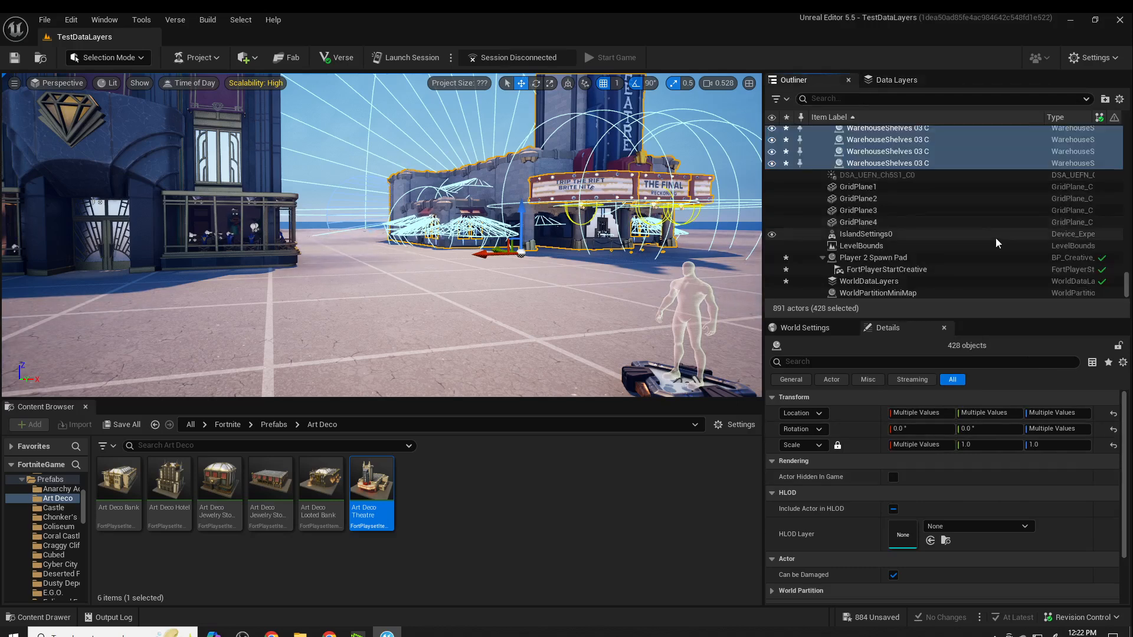
left_click(899, 164)
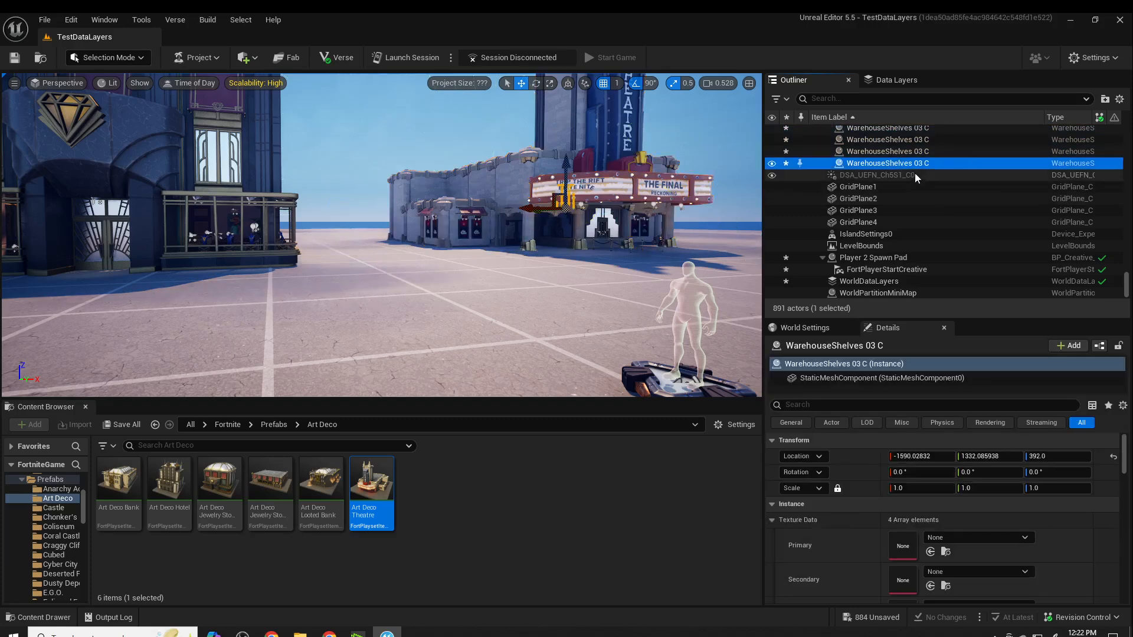
left_click_drag(1124, 457, 1105, 624)
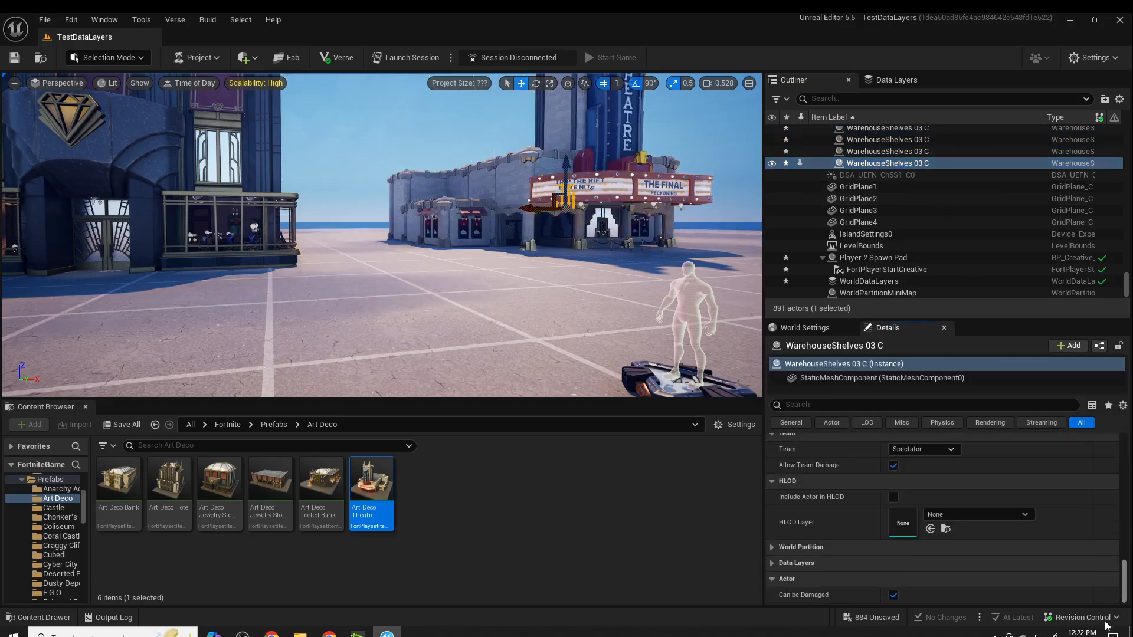
left_click(772, 564)
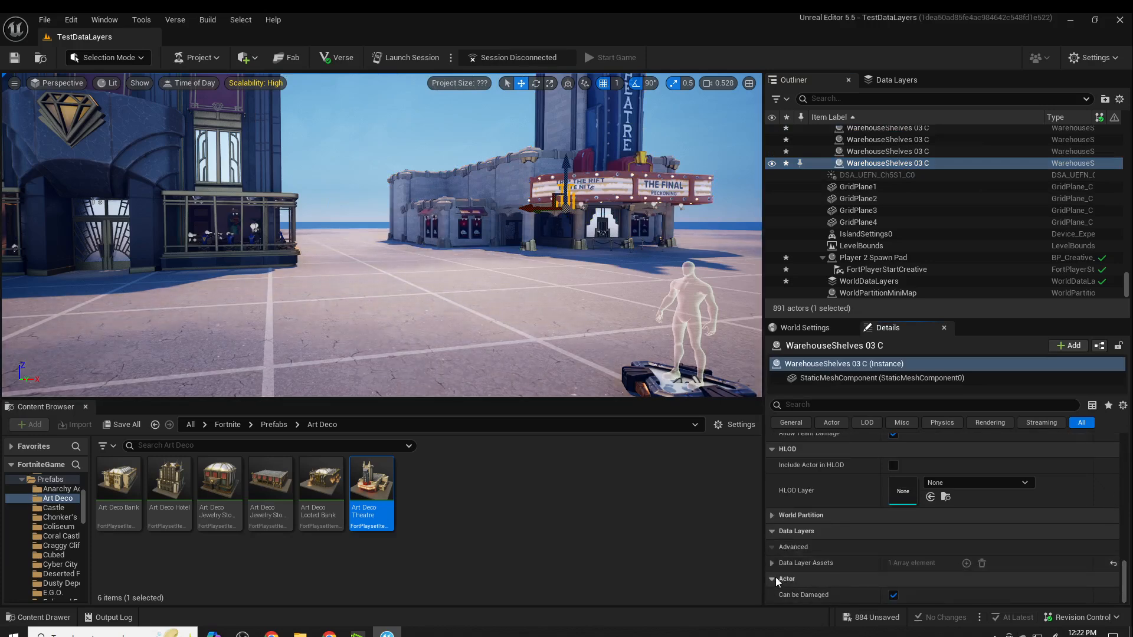
left_click(773, 564)
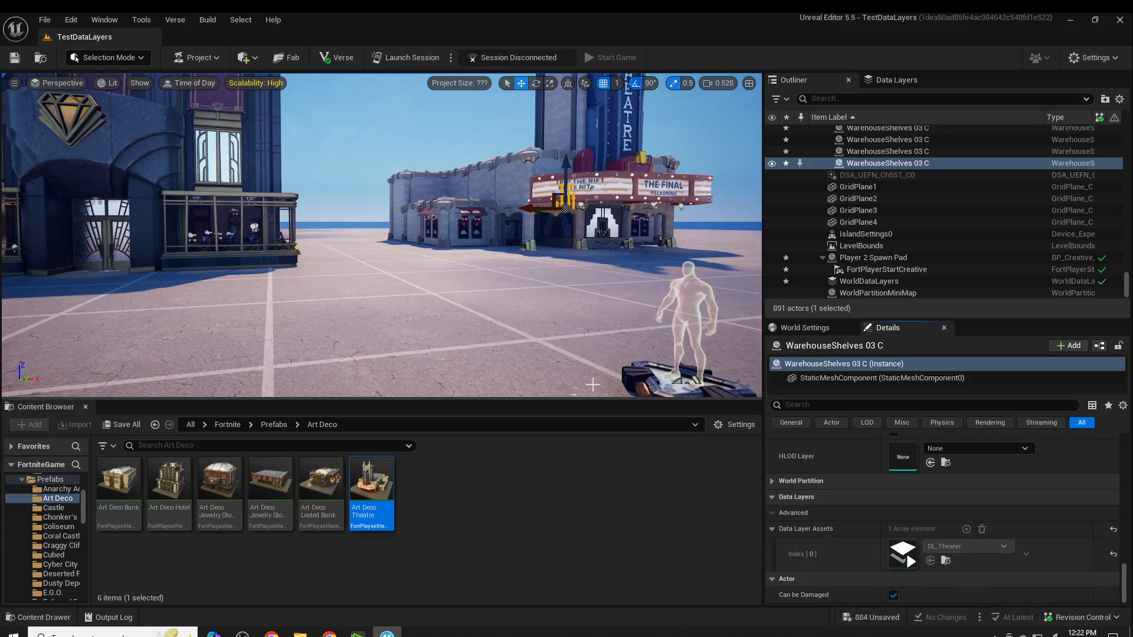
right_click_drag(574, 336, 562, 346)
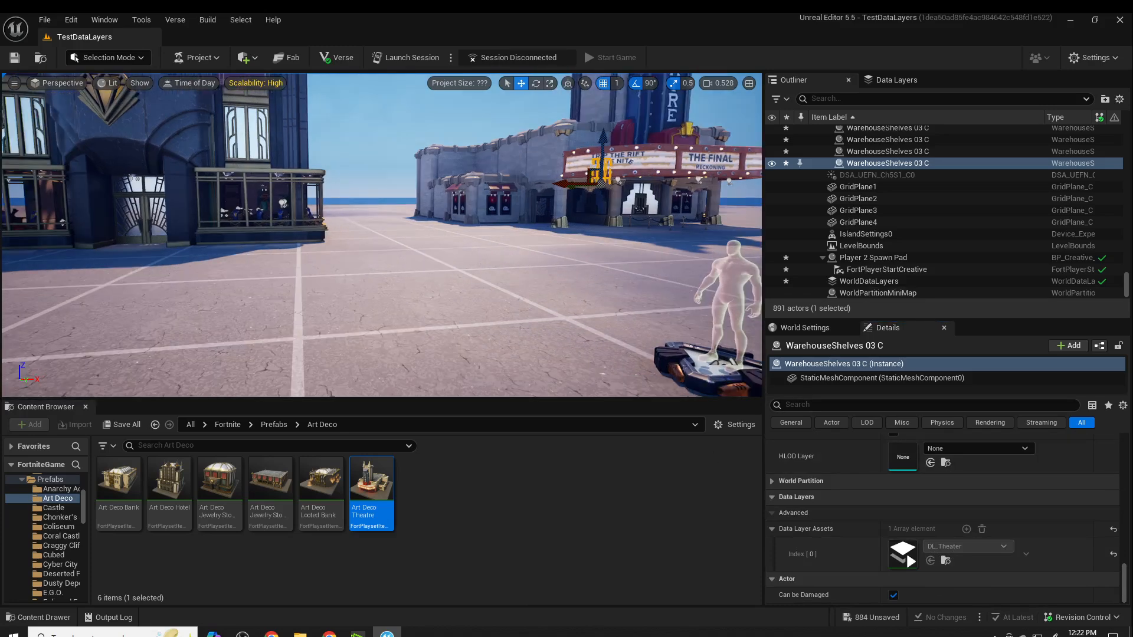
scroll(571, 333, "up", 3)
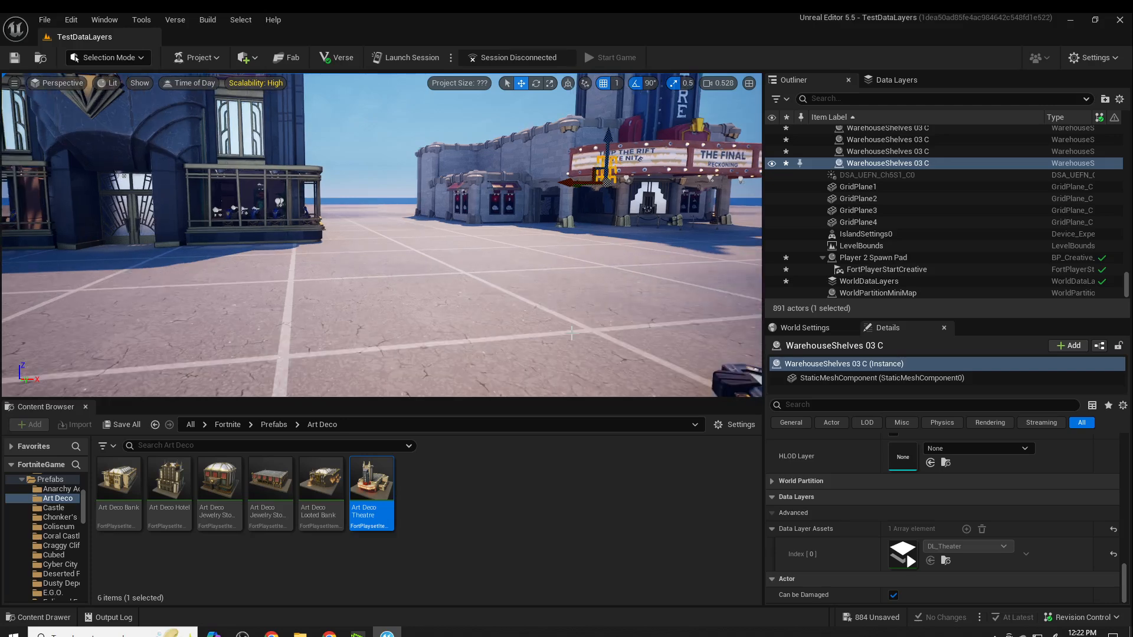
scroll(571, 333, "down", 2)
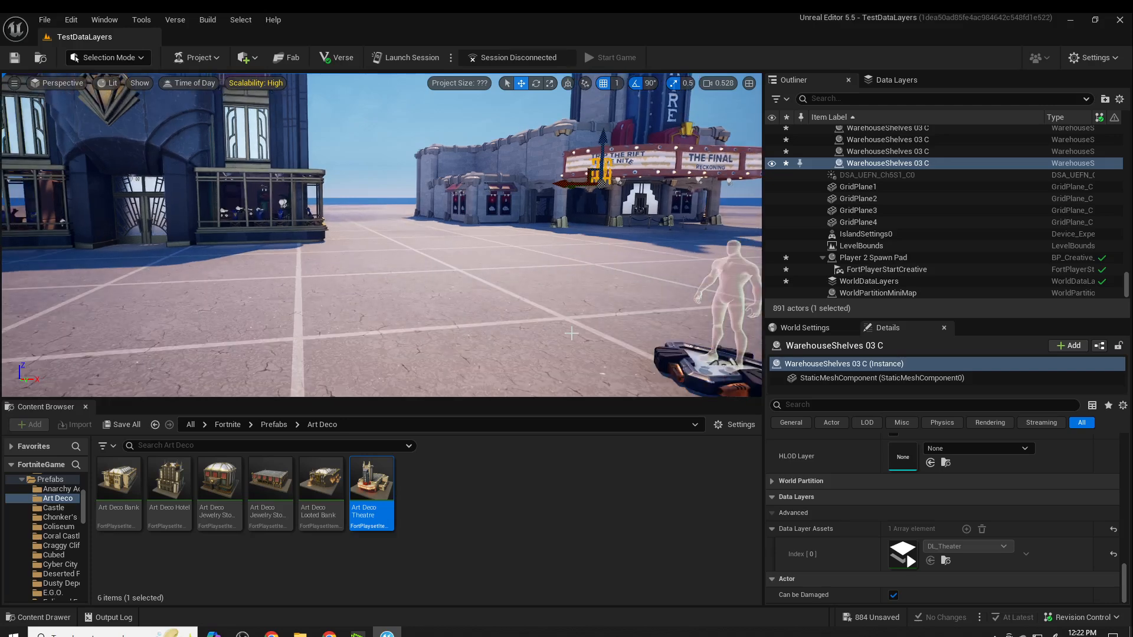
left_click(470, 515)
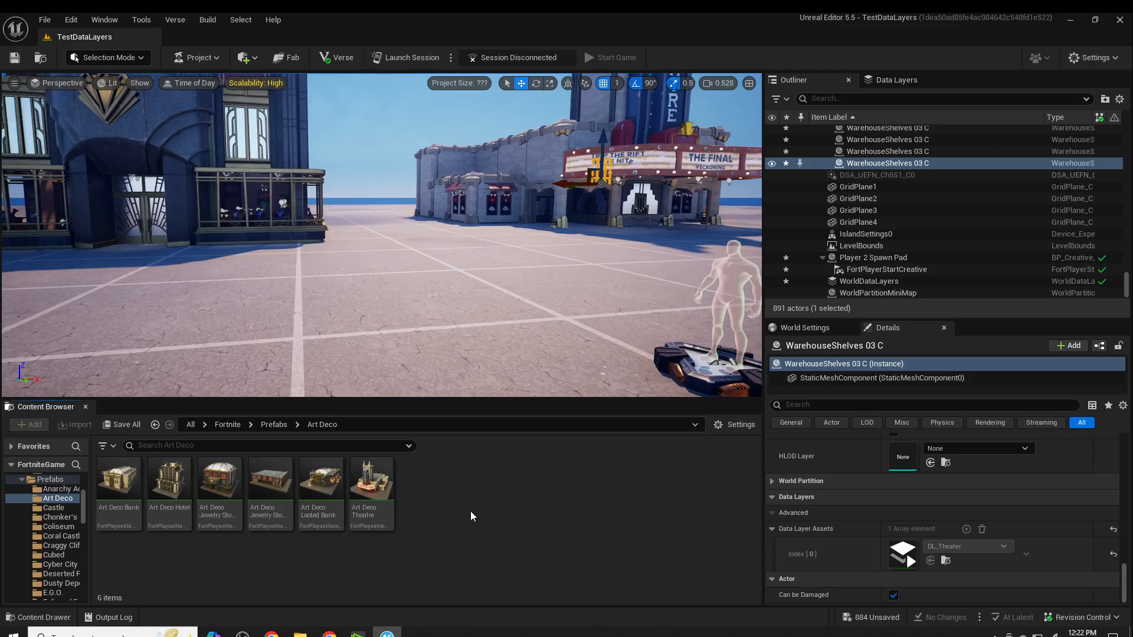
right_click(470, 512)
left_click(473, 496)
- Find the Cinematic Sequence device in the Fortnite Devices folder and place it on the ground in front of the buildings
scroll(44, 516, "up", 3)
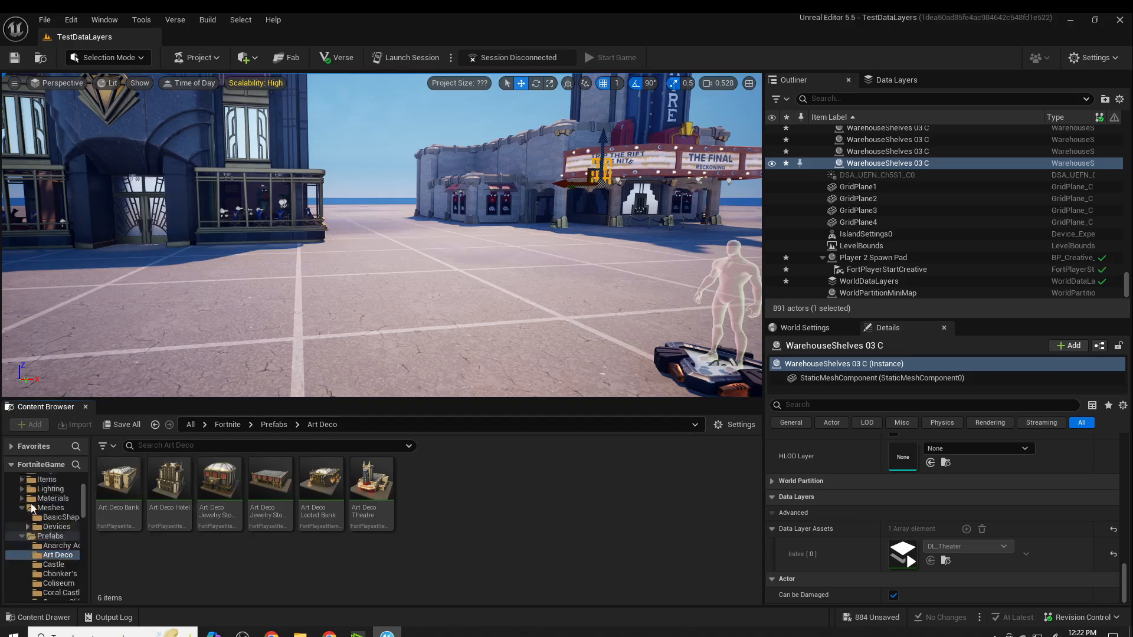
scroll(59, 549, "down", 1)
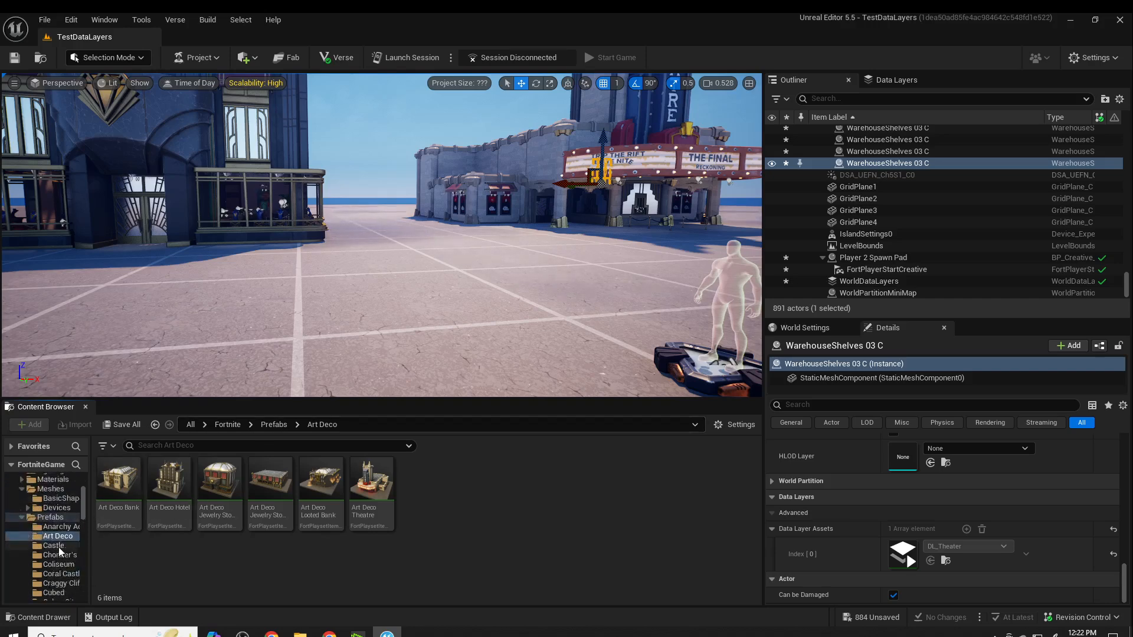
scroll(53, 531, "up", 3)
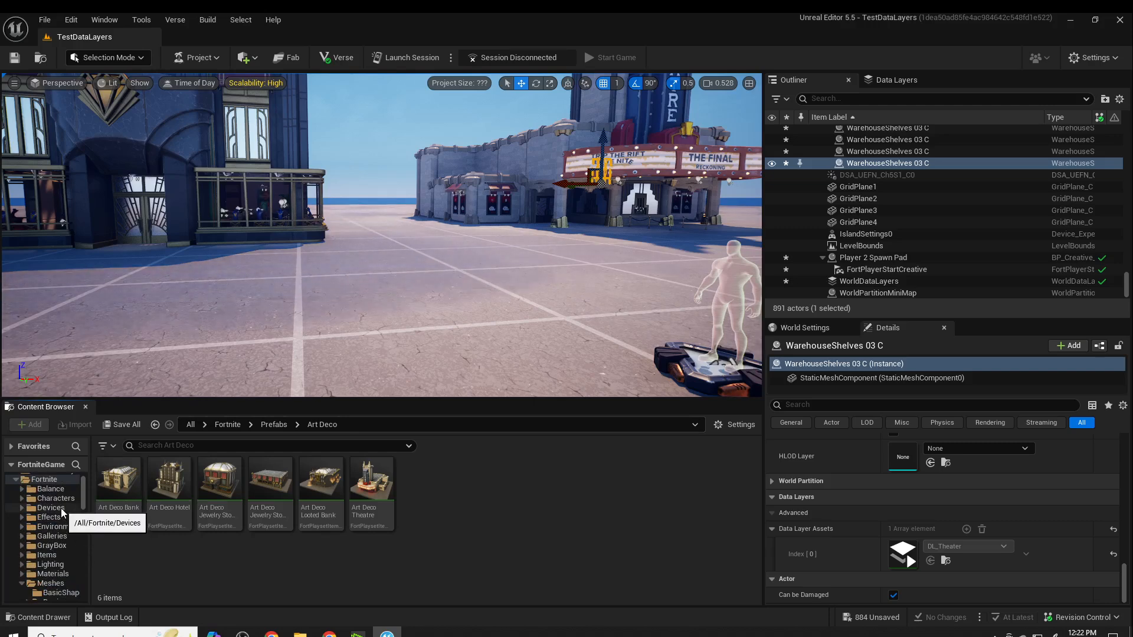
left_click(62, 510)
left_click(233, 444)
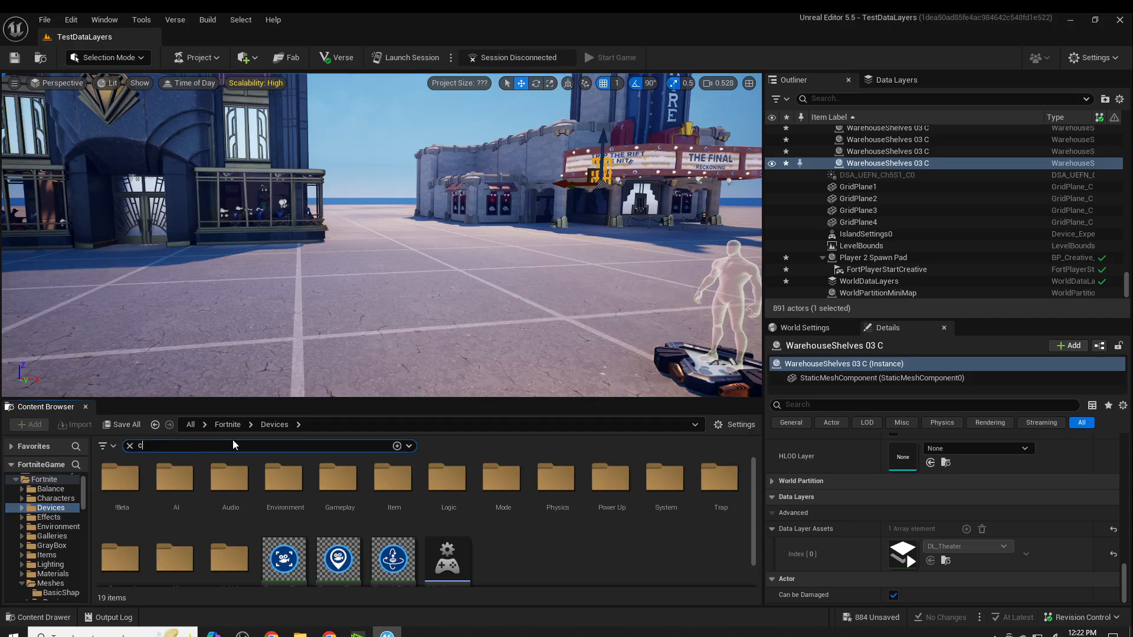
type("cine")
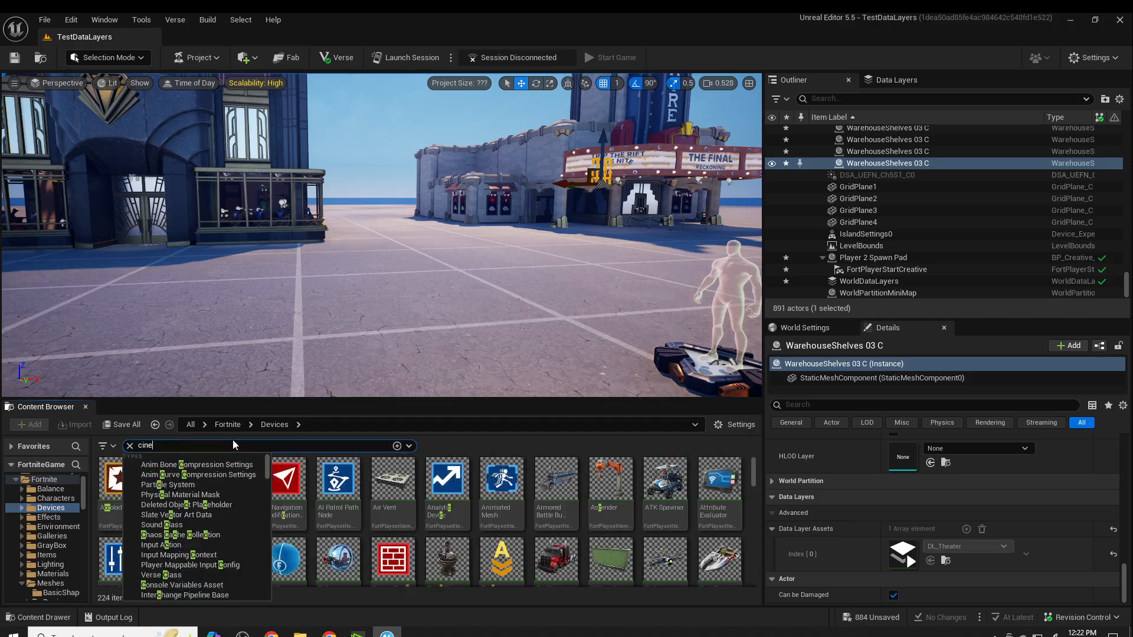
left_click(443, 492)
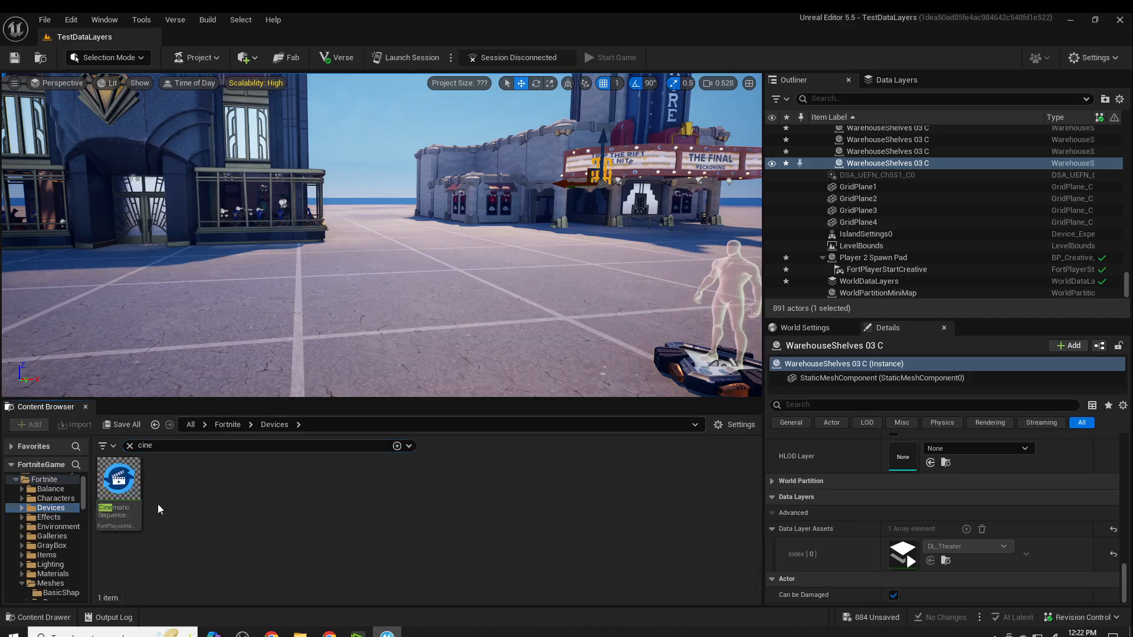
left_click_drag(118, 484, 341, 319)
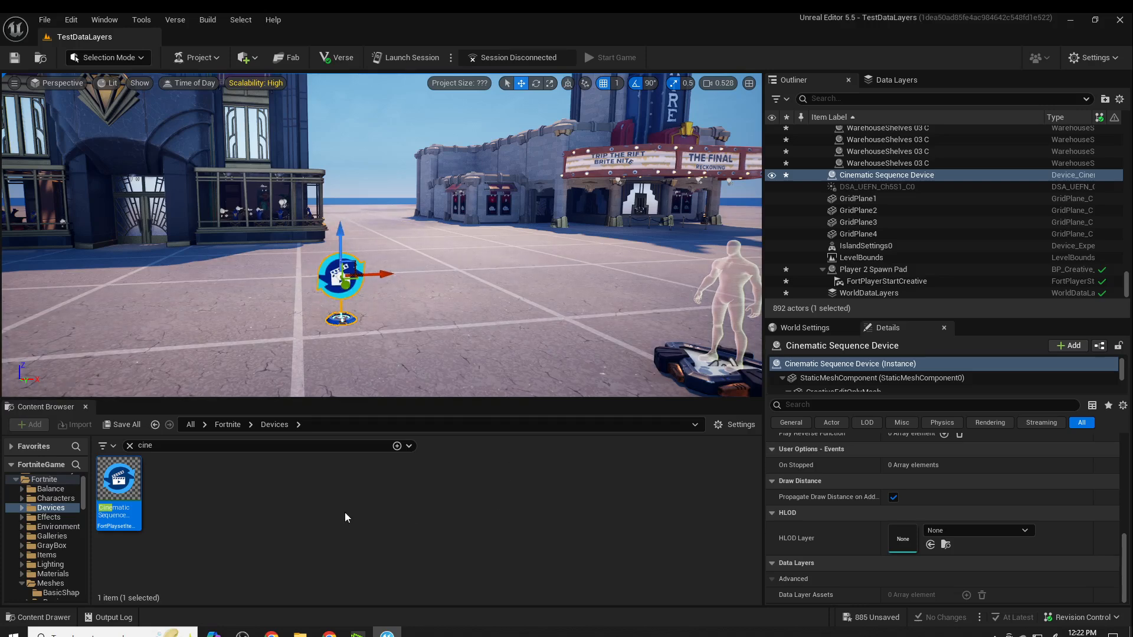
- Create a level sequence named LS_LoadTheater in the TestDataLayers content folder
right_click(261, 492)
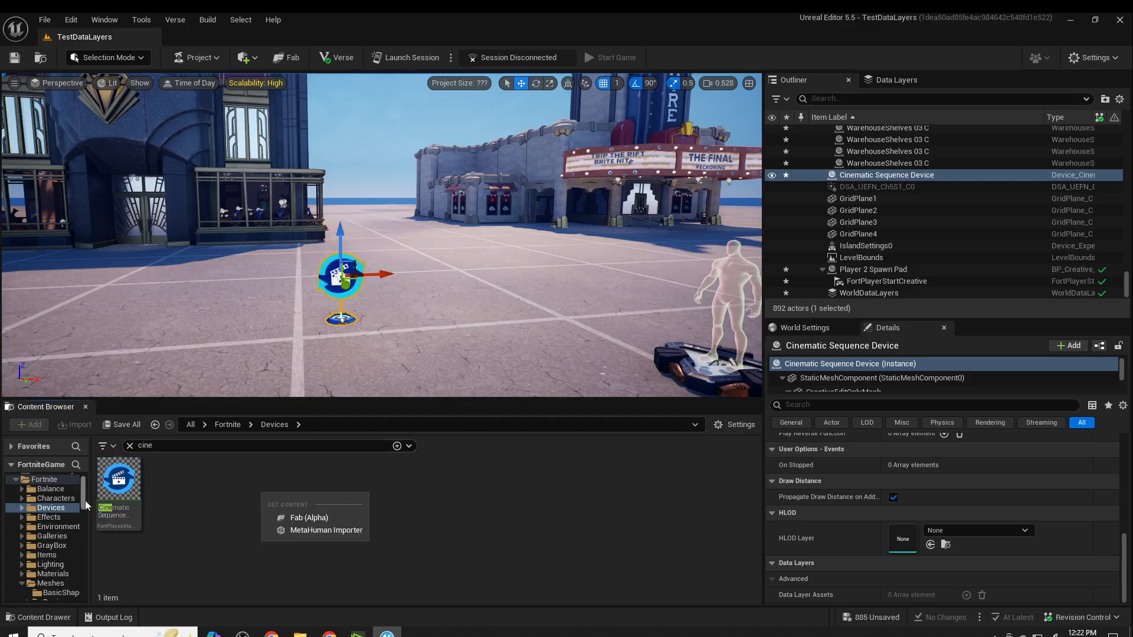
scroll(26, 506, "up", 1)
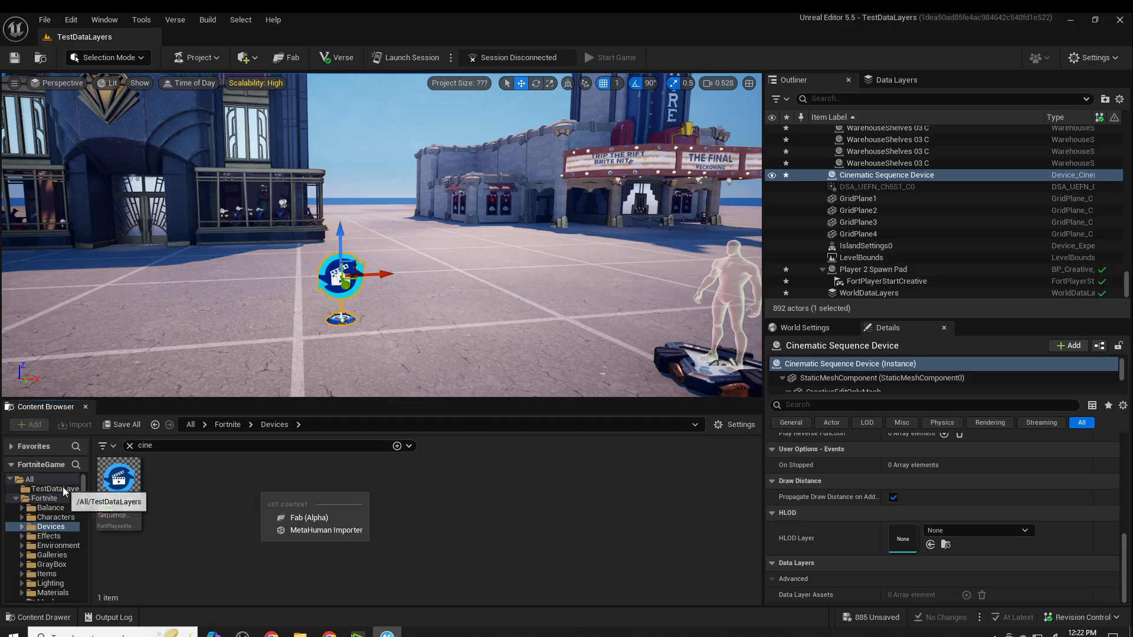
left_click(40, 488)
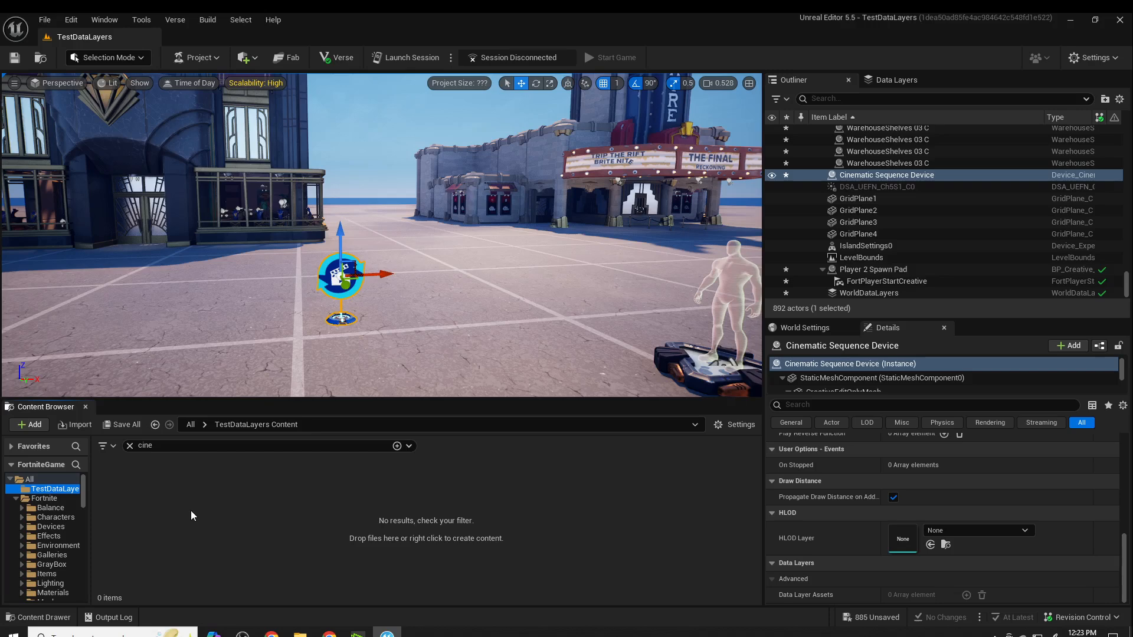
left_click(129, 445)
right_click(328, 501)
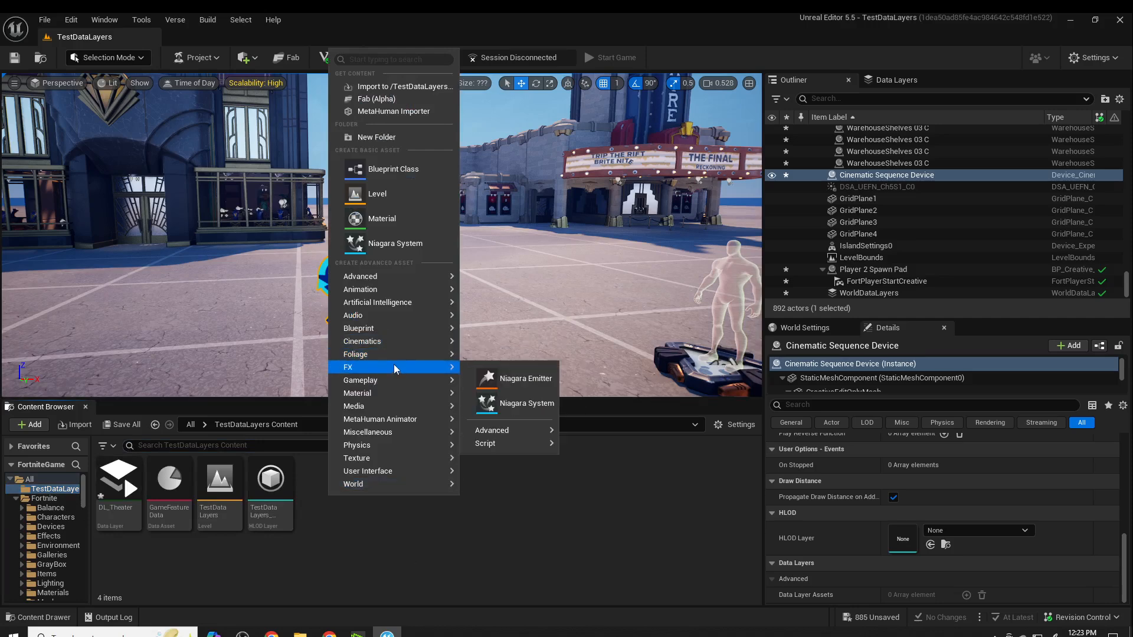
mouse_move(384, 341)
left_click(539, 357)
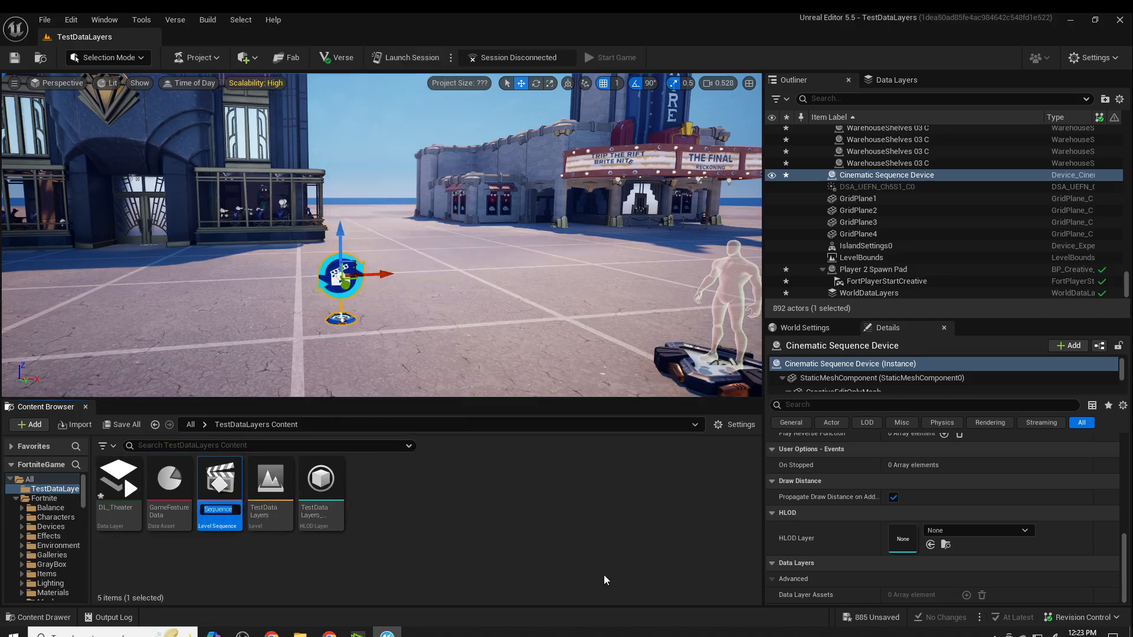
type("LoadThe")
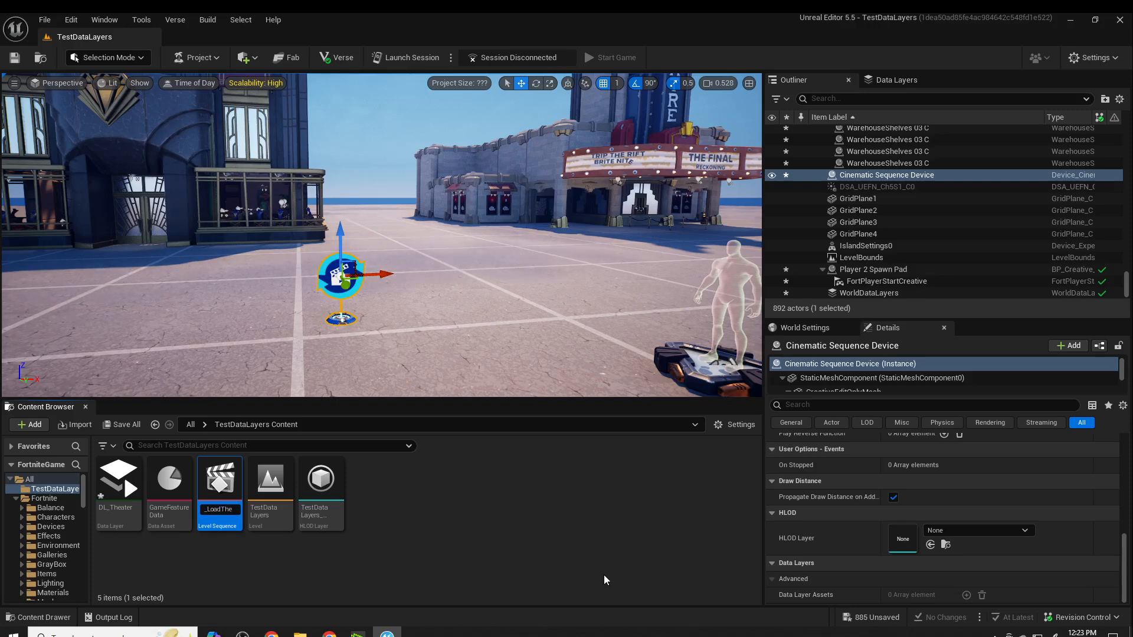
type("ater")
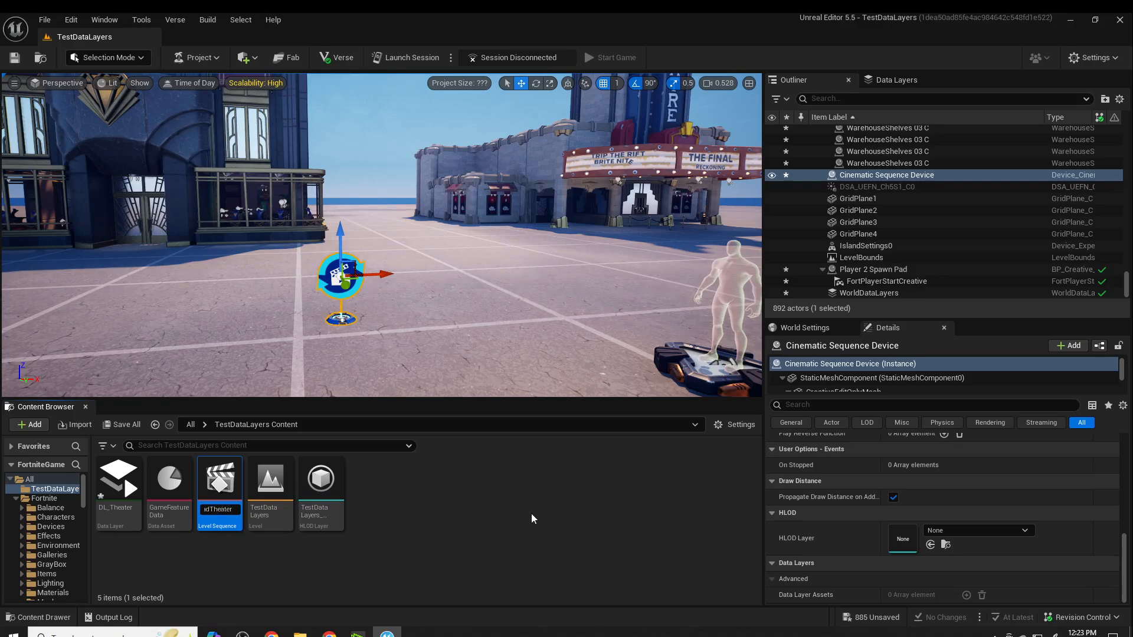
key("Return")
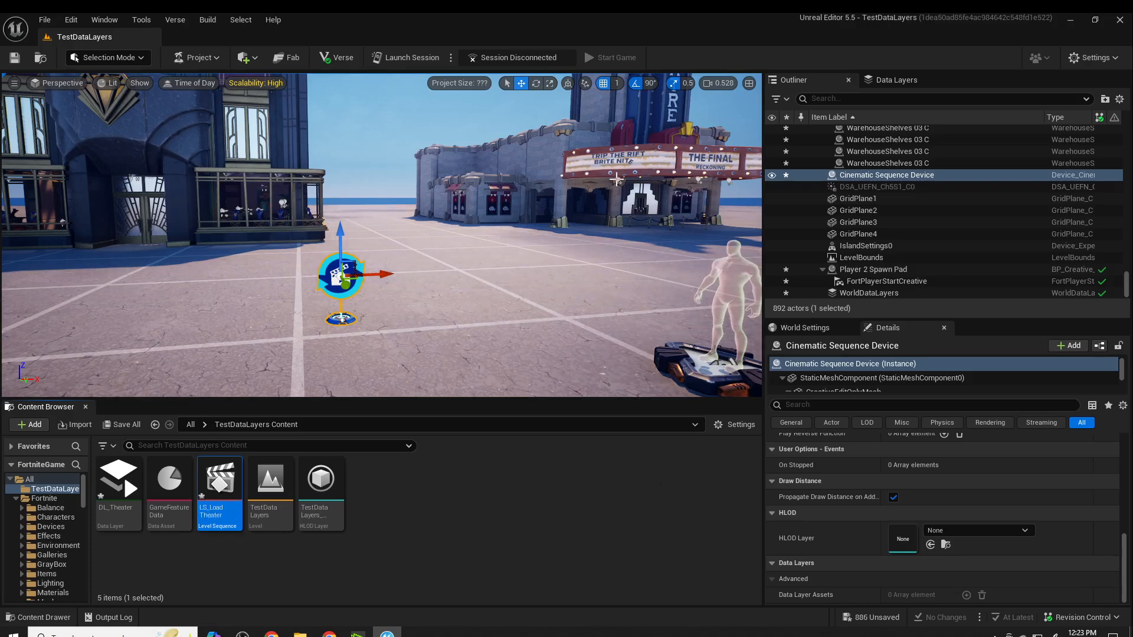
- Review the Initial Runtime State options of the DL_Theater data layer without changing the setting
left_click(894, 82)
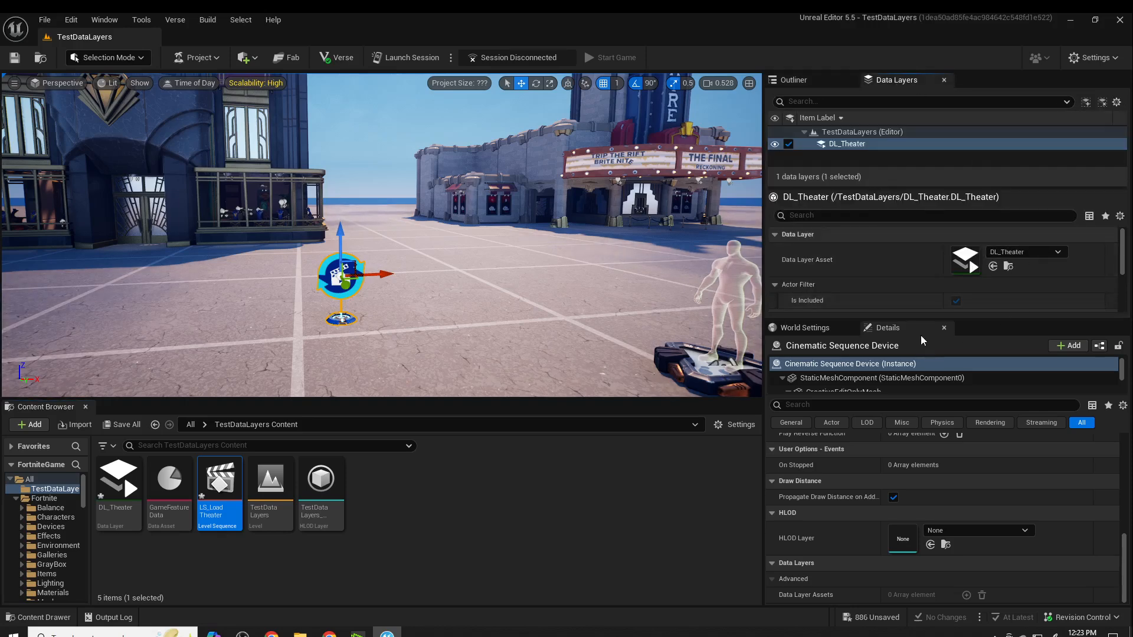
left_click_drag(930, 319, 915, 475)
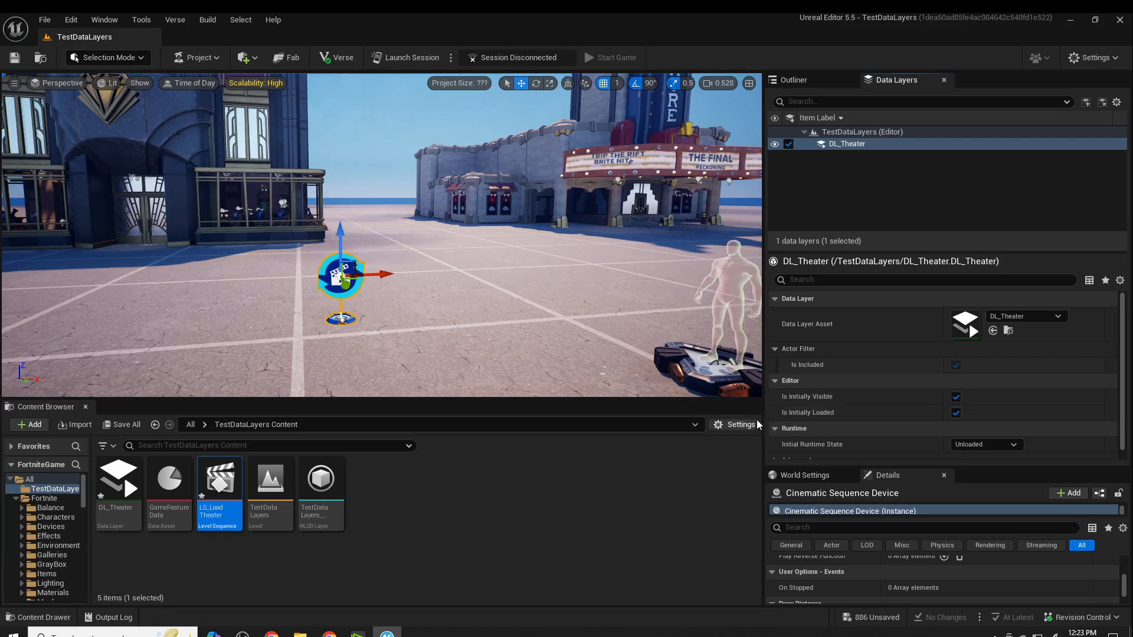
mouse_move(823, 446)
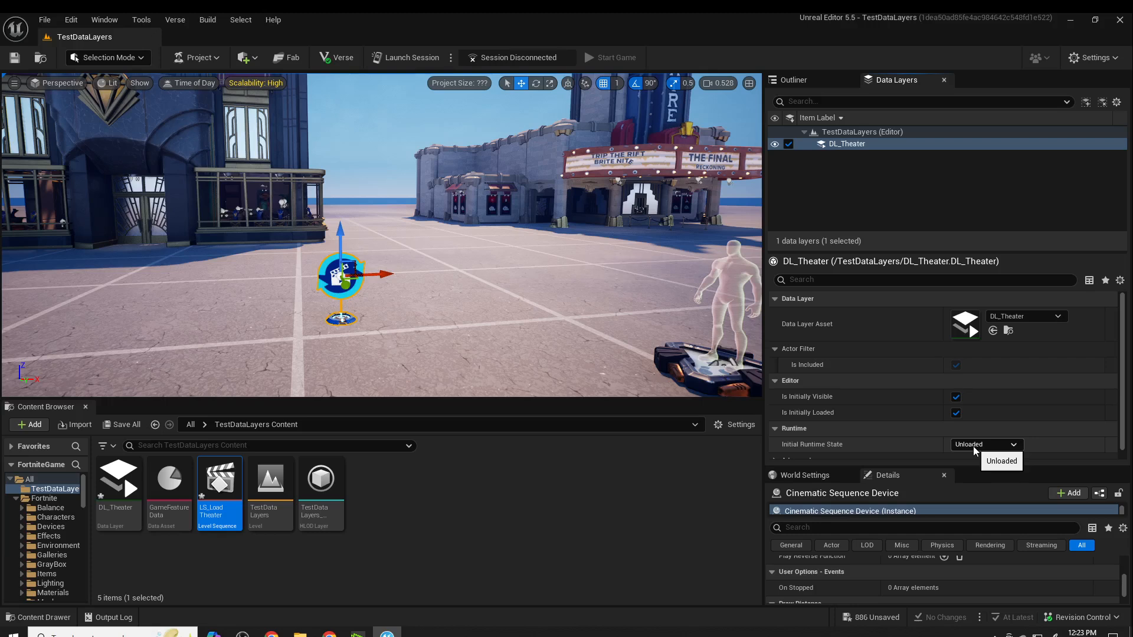
left_click(1015, 445)
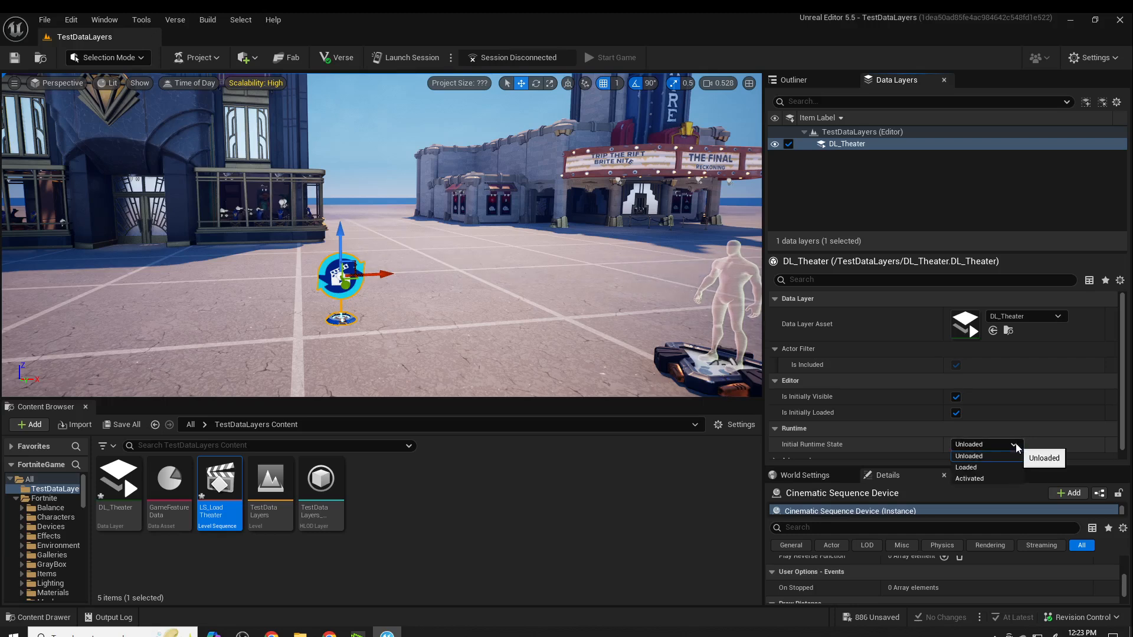
left_click(1015, 443)
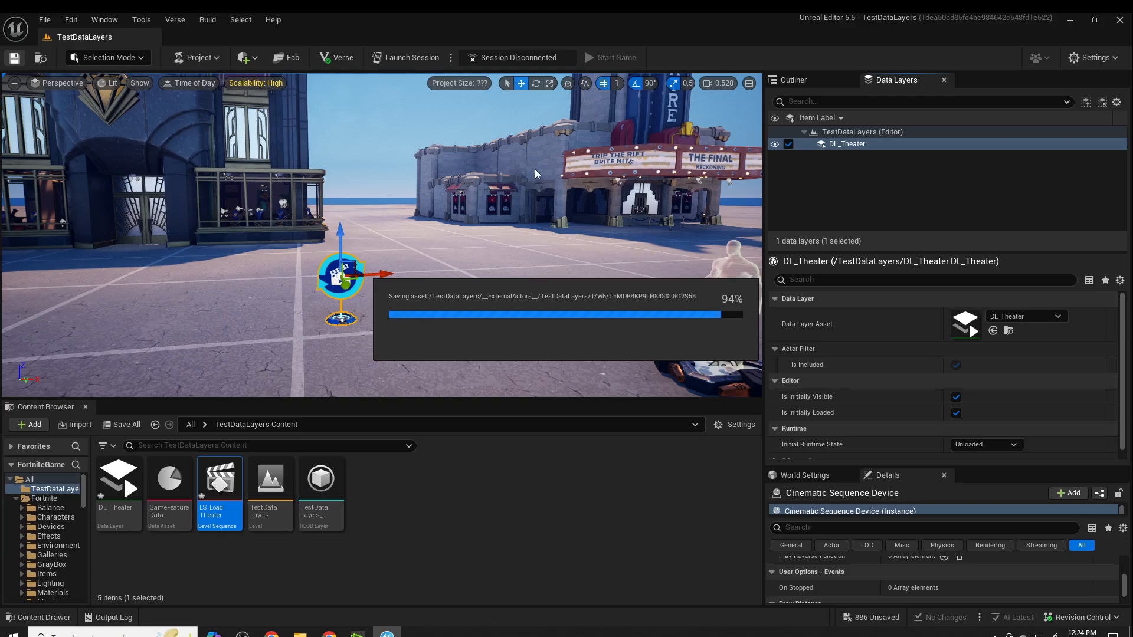
- Launch an edit session, saving the DL_Theater and LS_LoadTheater assets, and start the game
left_click(406, 59)
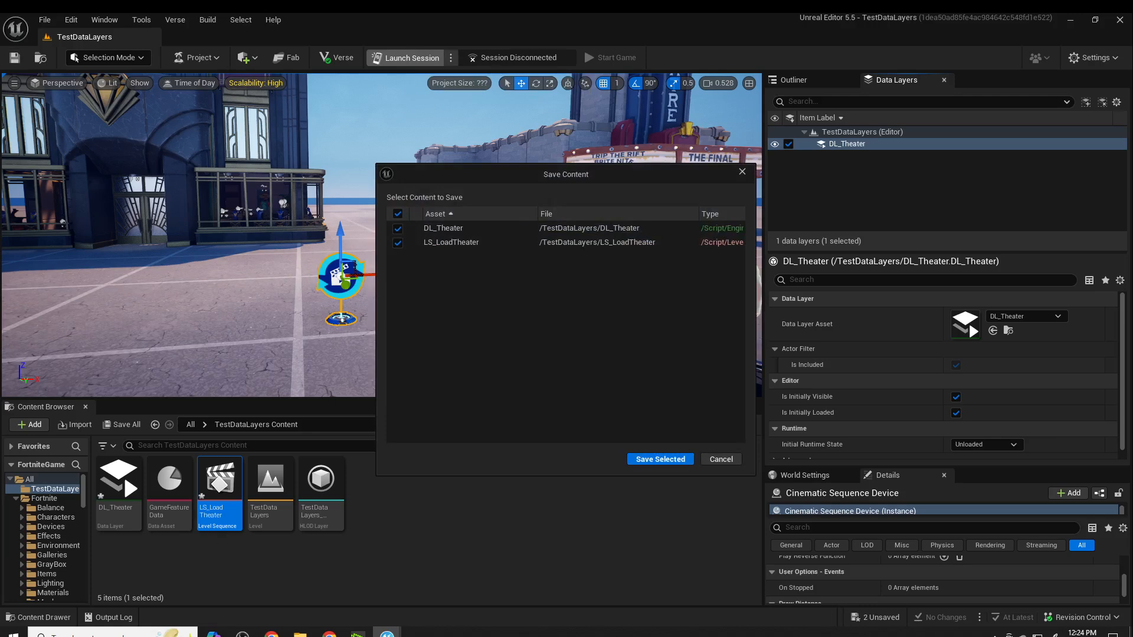
left_click(661, 459)
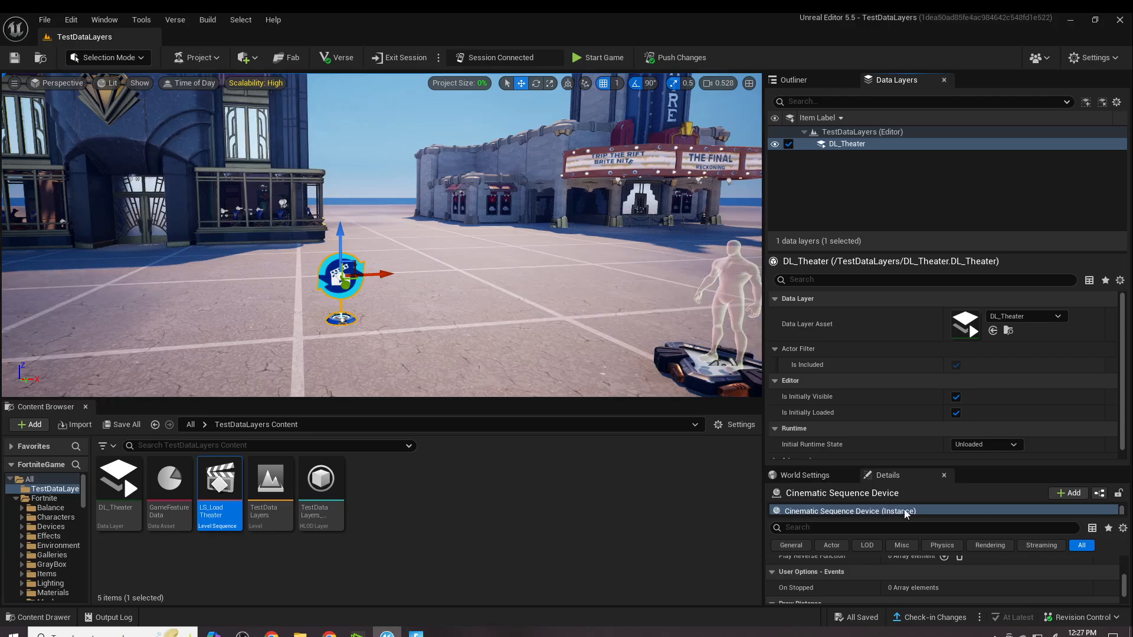
left_click(596, 61)
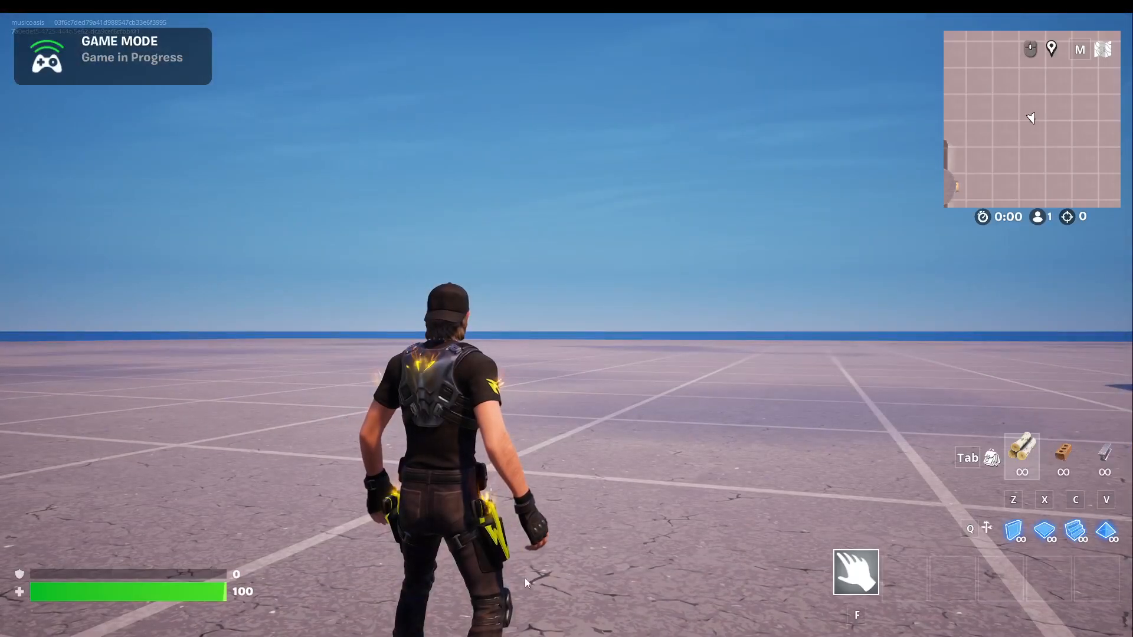
- Check the level in the running Fortnite game and switch back to Unreal Editor
left_click(620, 552)
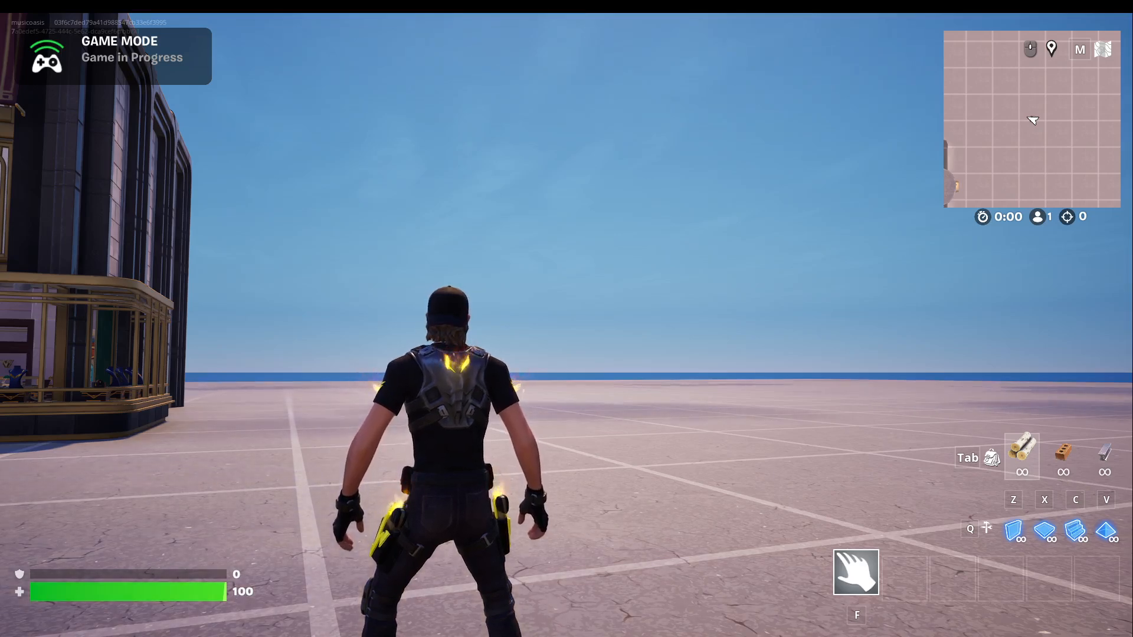
key("Tab")
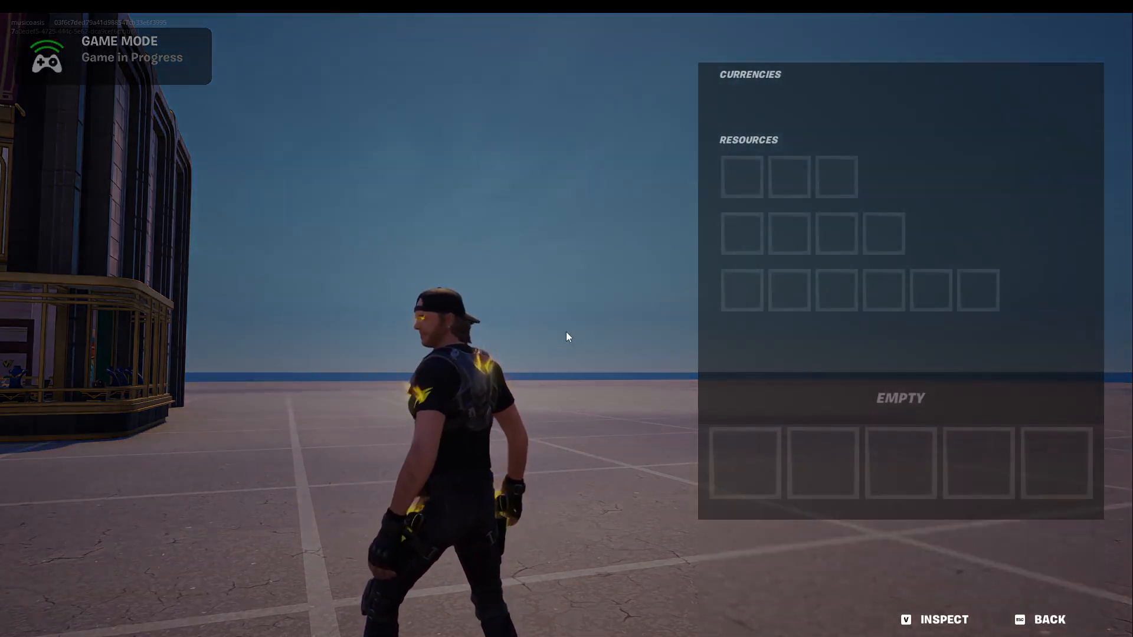
key("alt+Tab")
key("Escape")
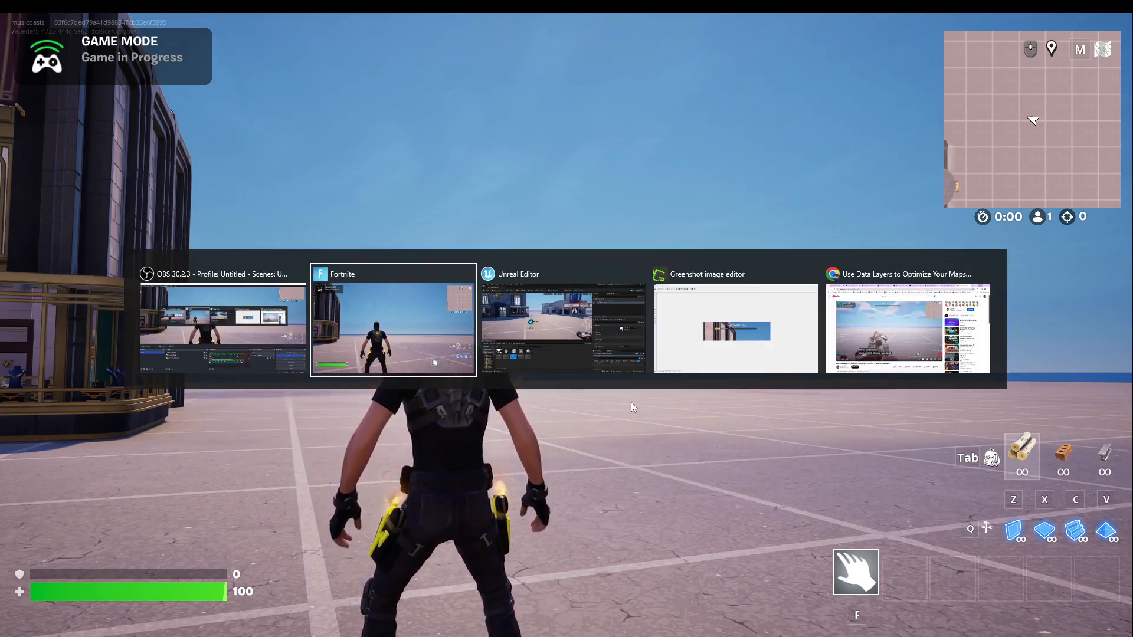
key("alt+Tab")
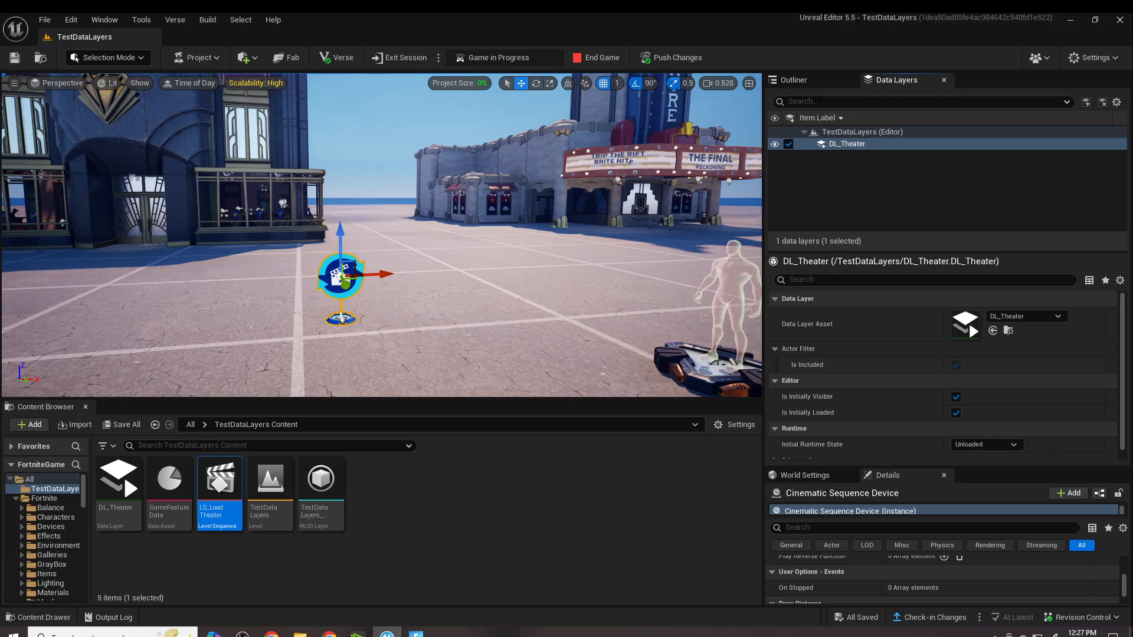
- Open the LS_LoadTheater level sequence in Sequencer and add a Data Layer Track to it
right_click_drag(439, 298, 407, 284)
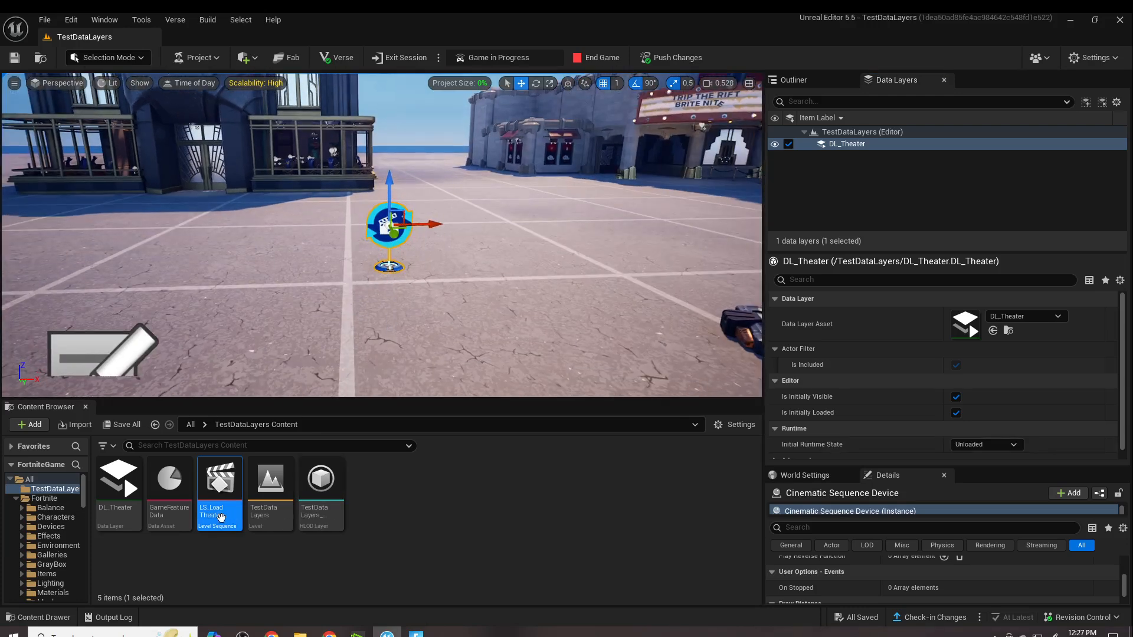
mouse_move(222, 517)
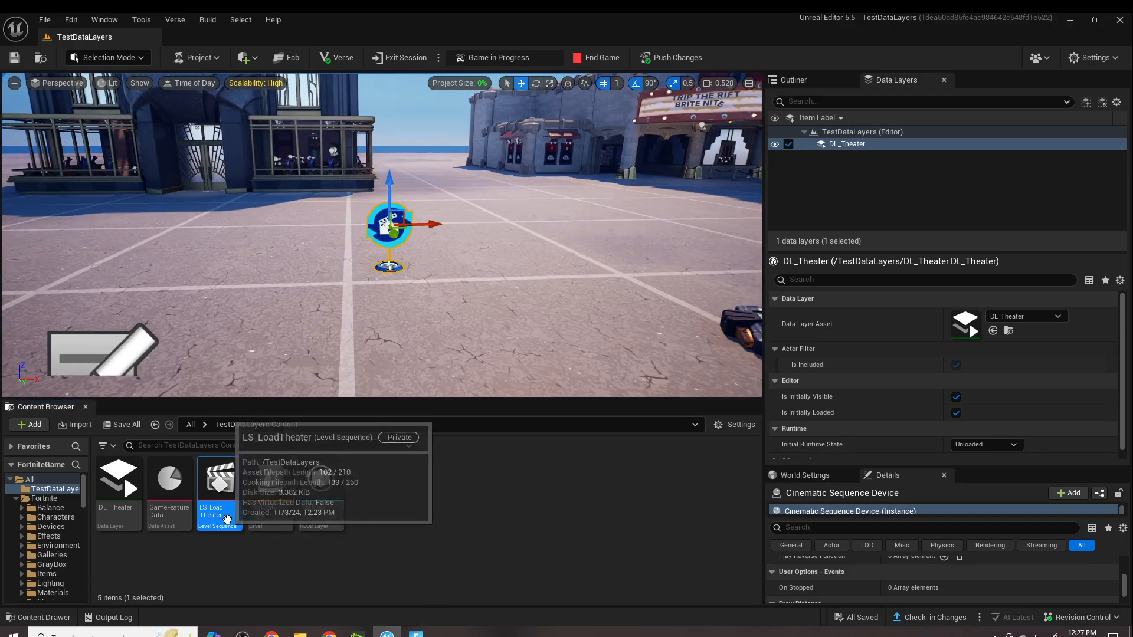
double_click(223, 517)
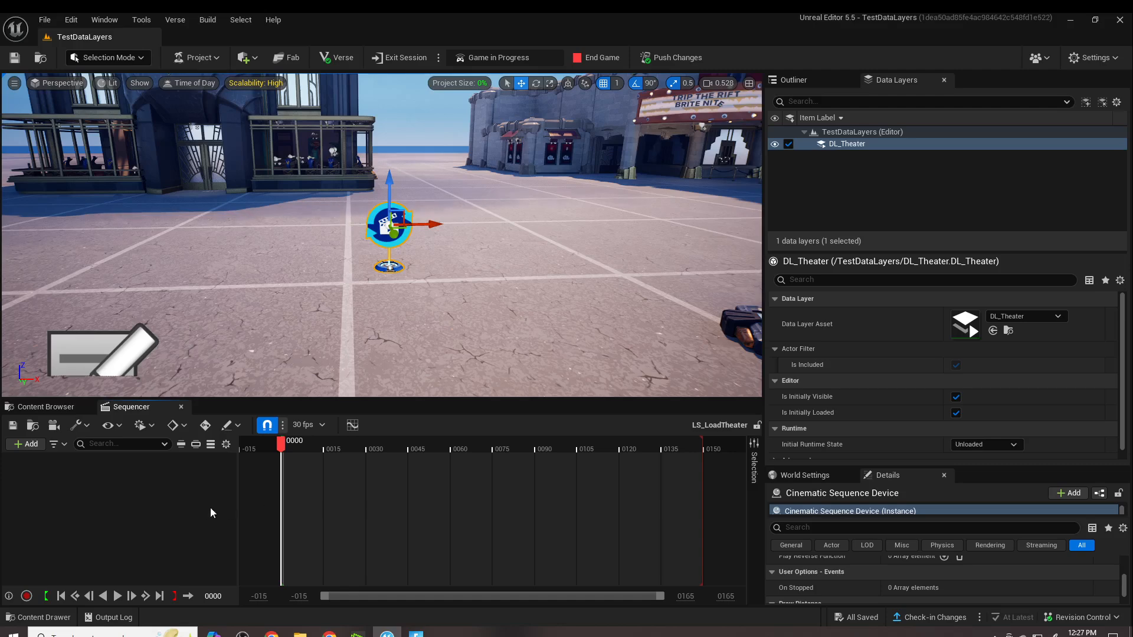
left_click(24, 443)
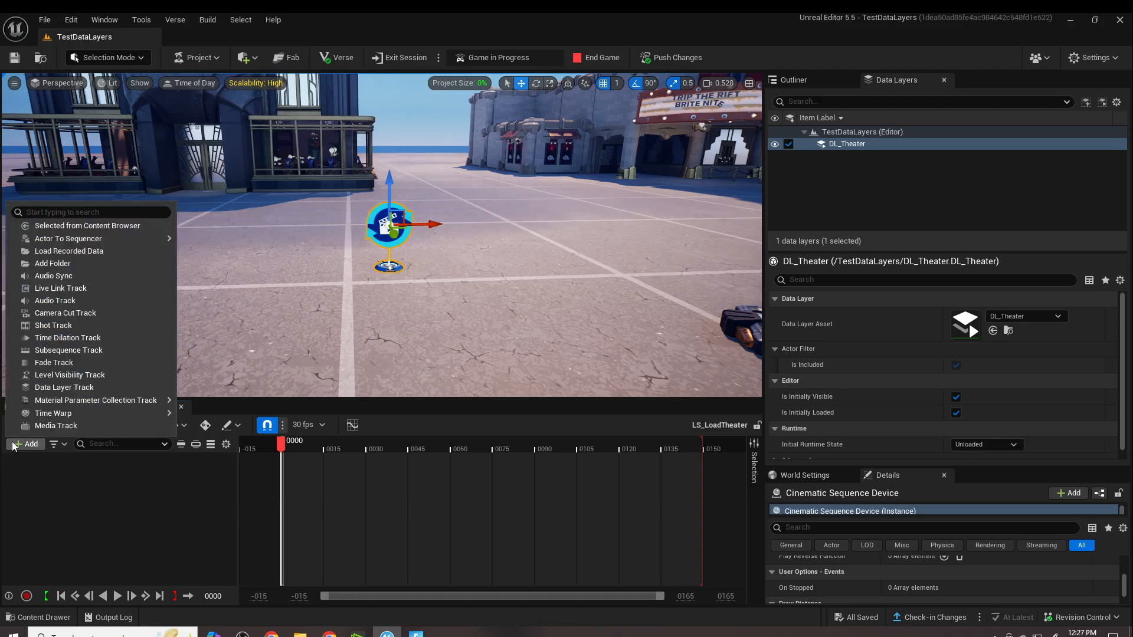
left_click(85, 389)
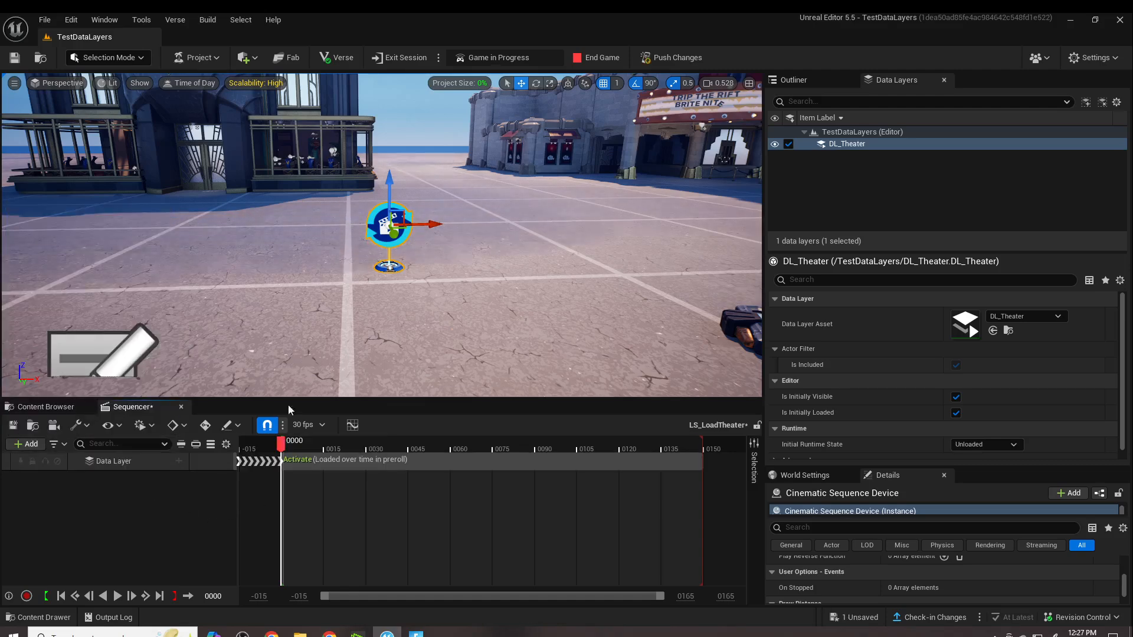
- Add an element to the Data Layer track section's Data Layer Assets and assign DL_Theater to it
right_click(110, 463)
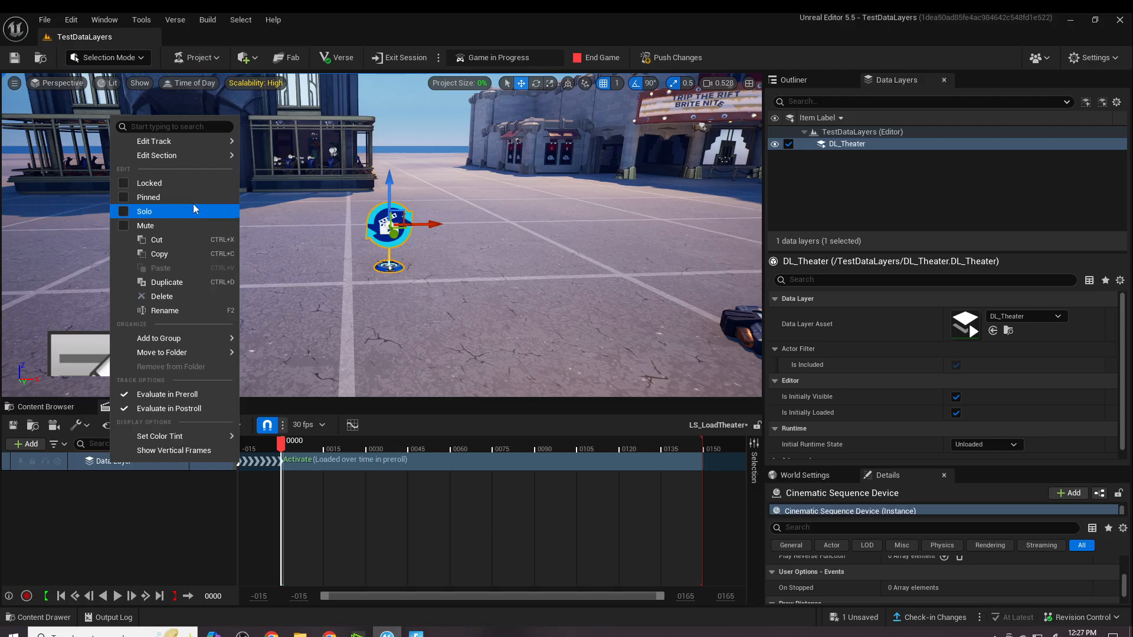
mouse_move(185, 153)
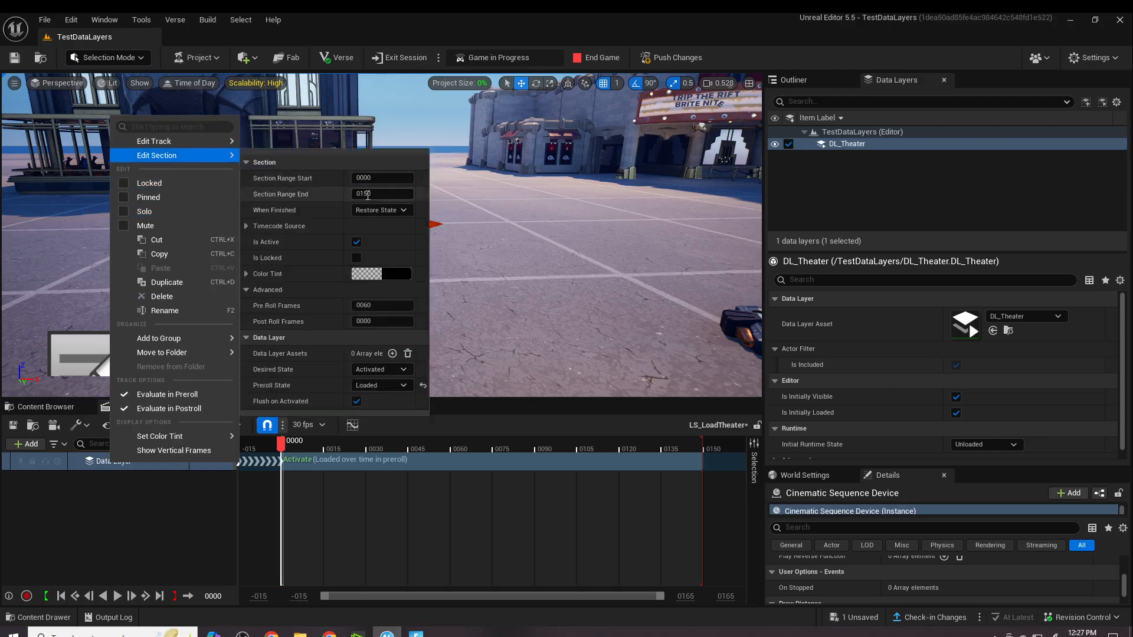
left_click(392, 354)
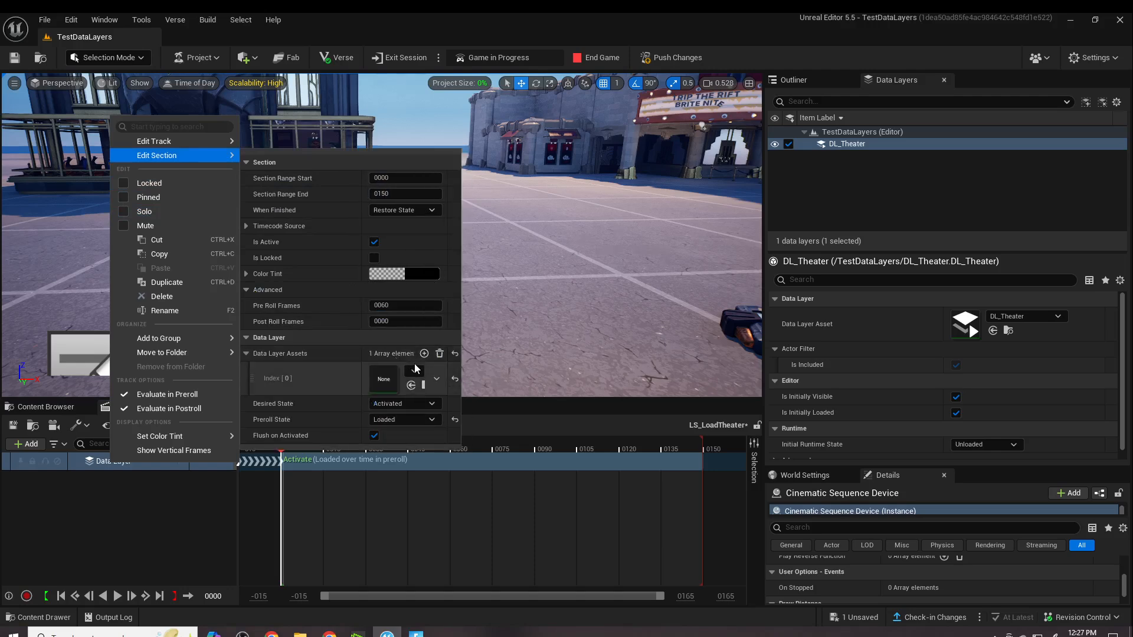
left_click(416, 370)
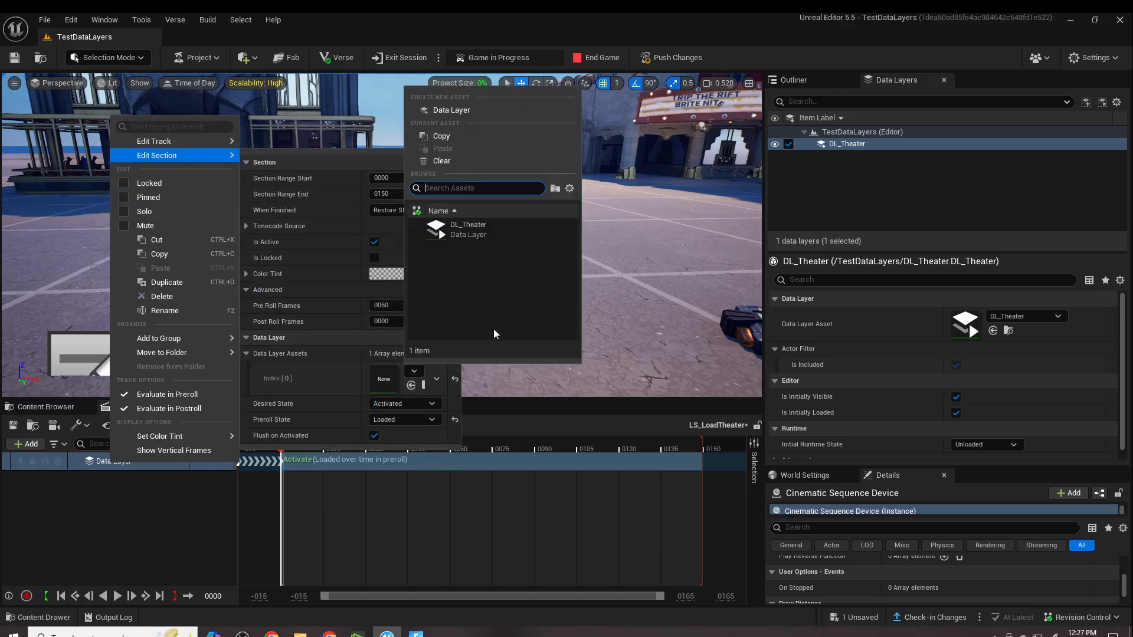
left_click(480, 235)
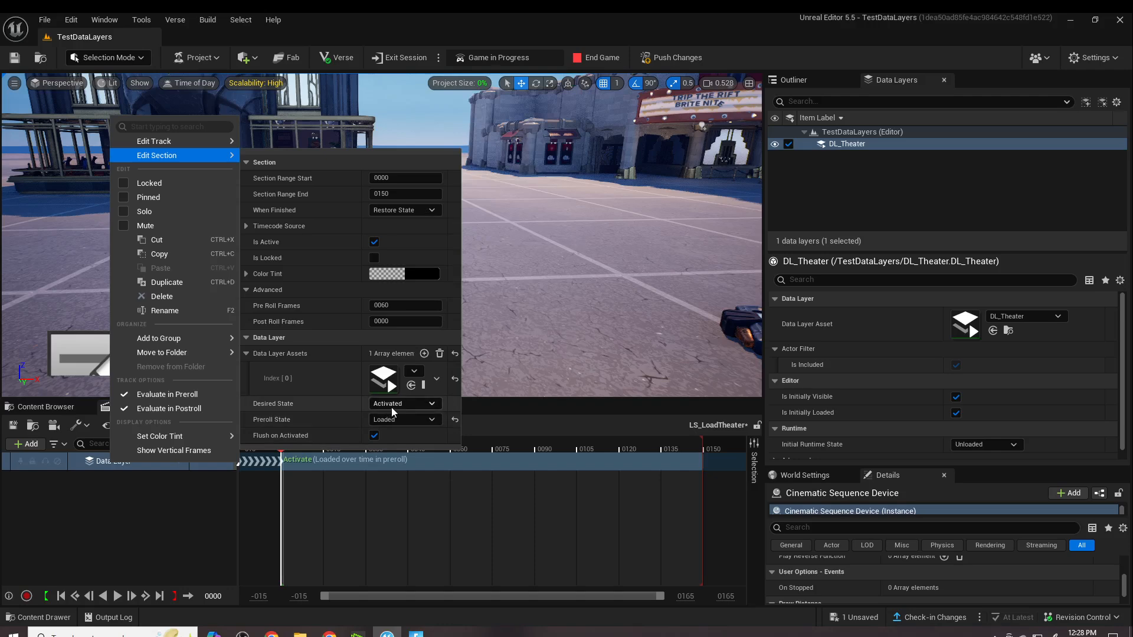
- Set the Data Layer section's Preroll State to Unloaded and turn off Flush on Activated
left_click(433, 418)
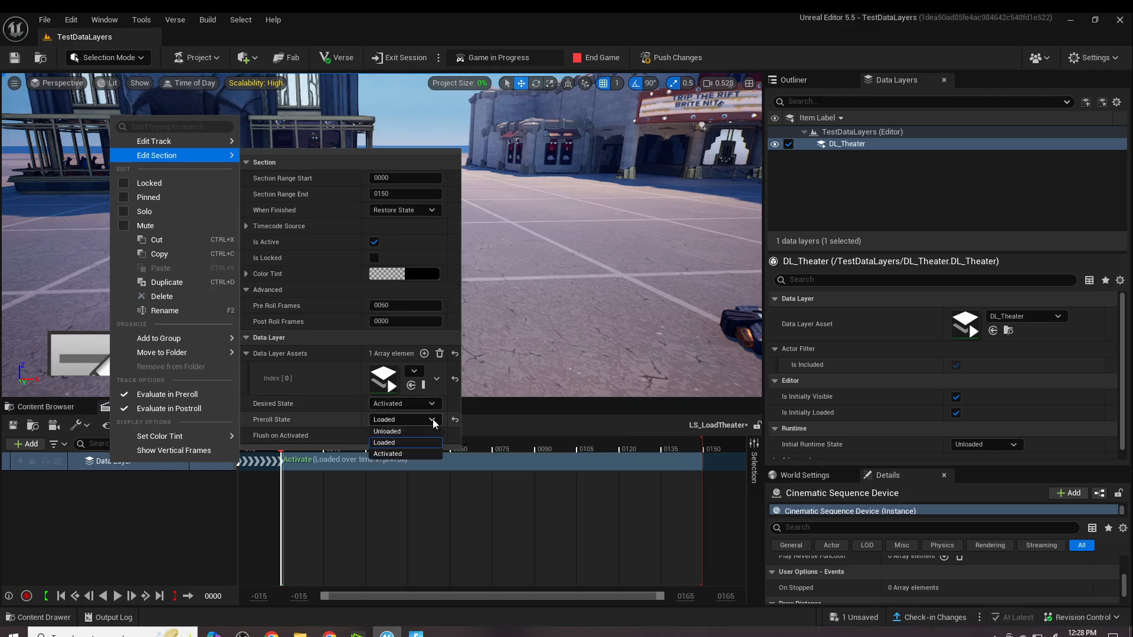
left_click(406, 431)
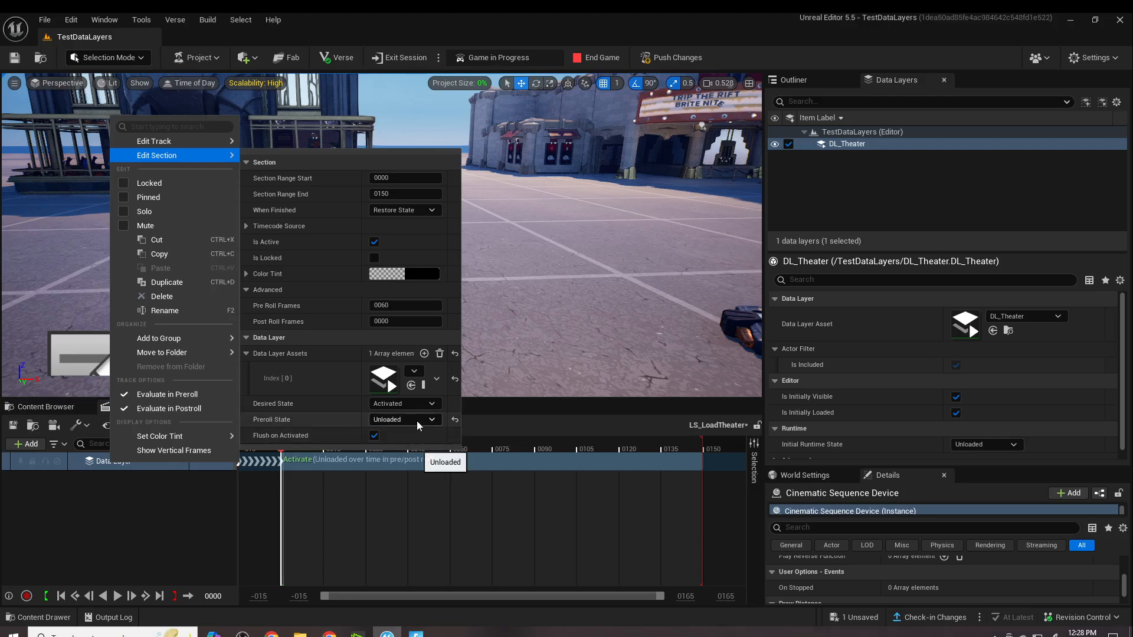
left_click(374, 436)
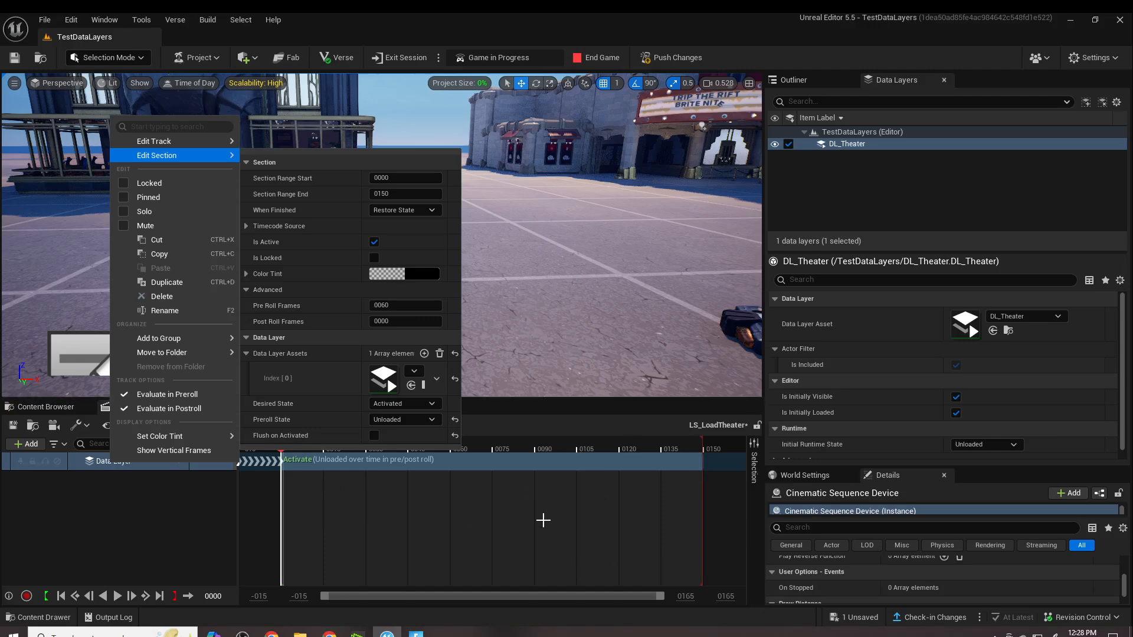
left_click(456, 543)
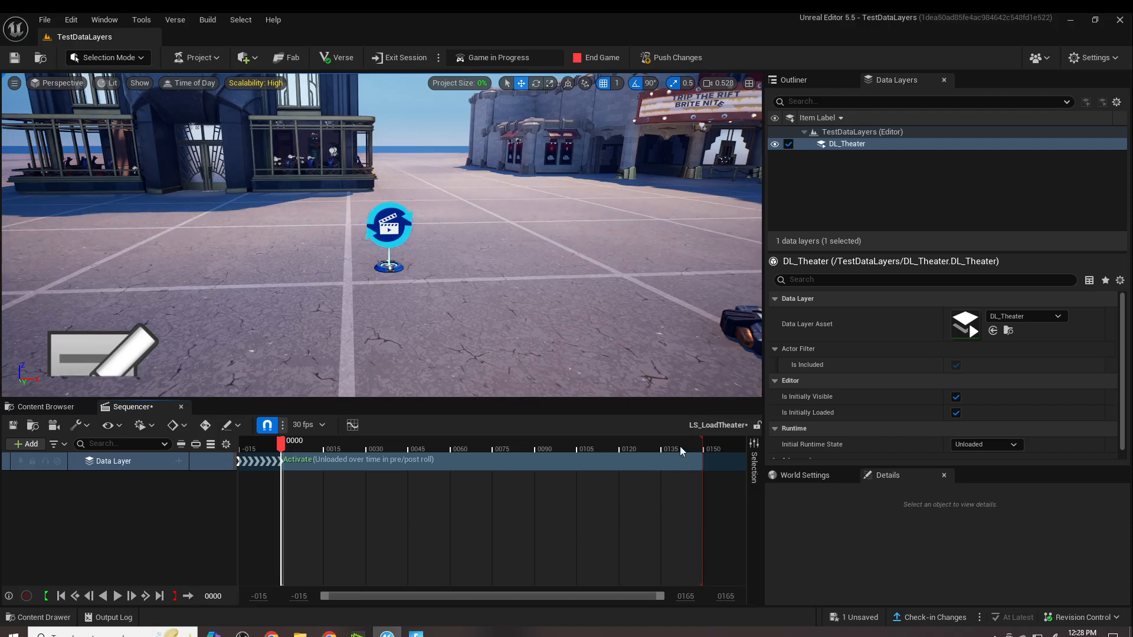
- Shorten the LS_LoadTheater playback range so it ends just after frame 0000
left_click_drag(698, 446, 292, 477)
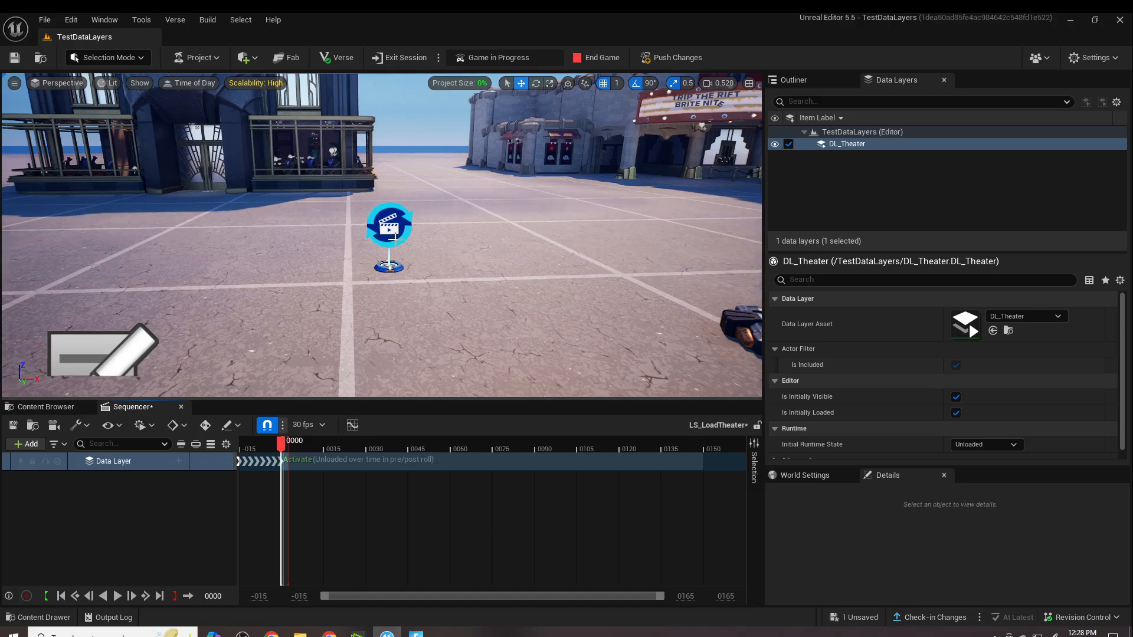
- Set the Cinematic Sequence Device's Finish Completion State Override to Force Keep State
left_click(390, 236)
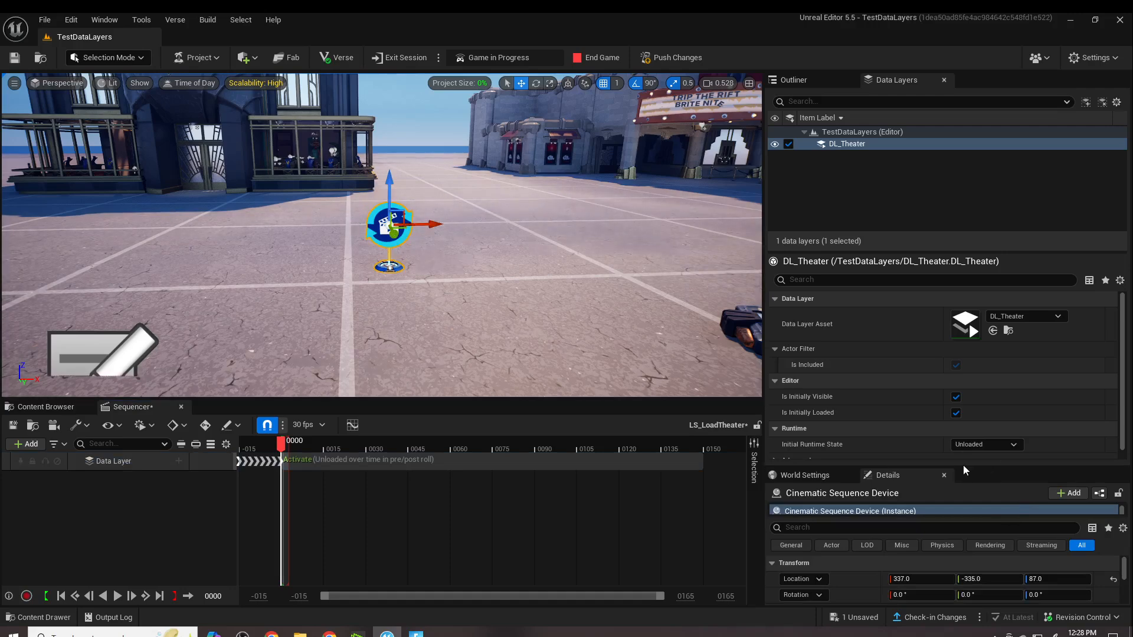
left_click_drag(964, 467, 949, 260)
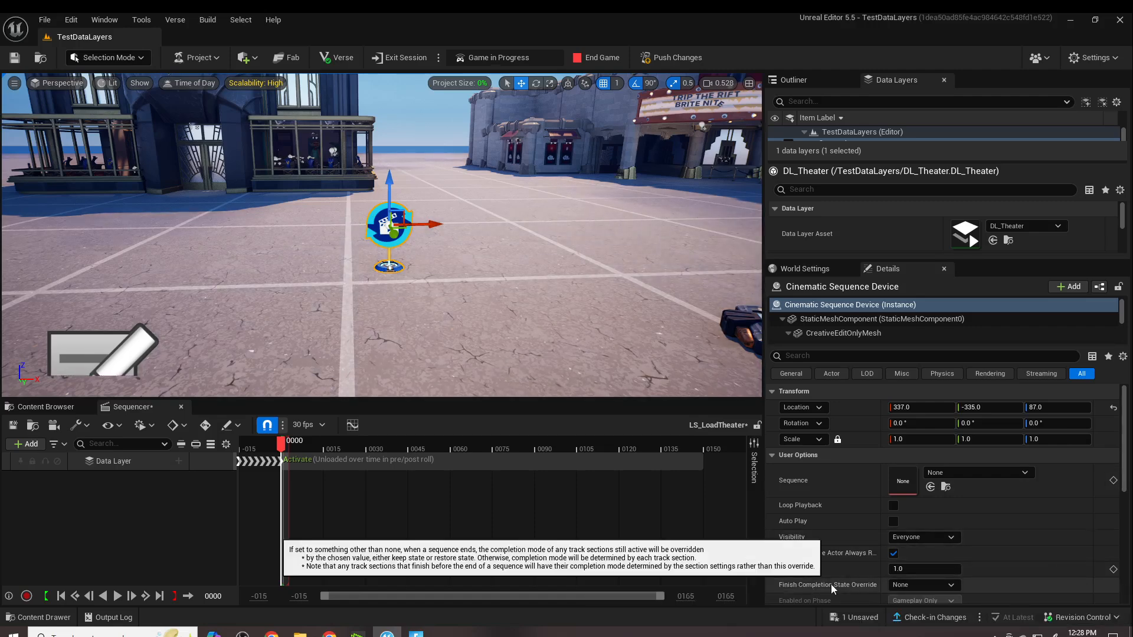
left_click(948, 585)
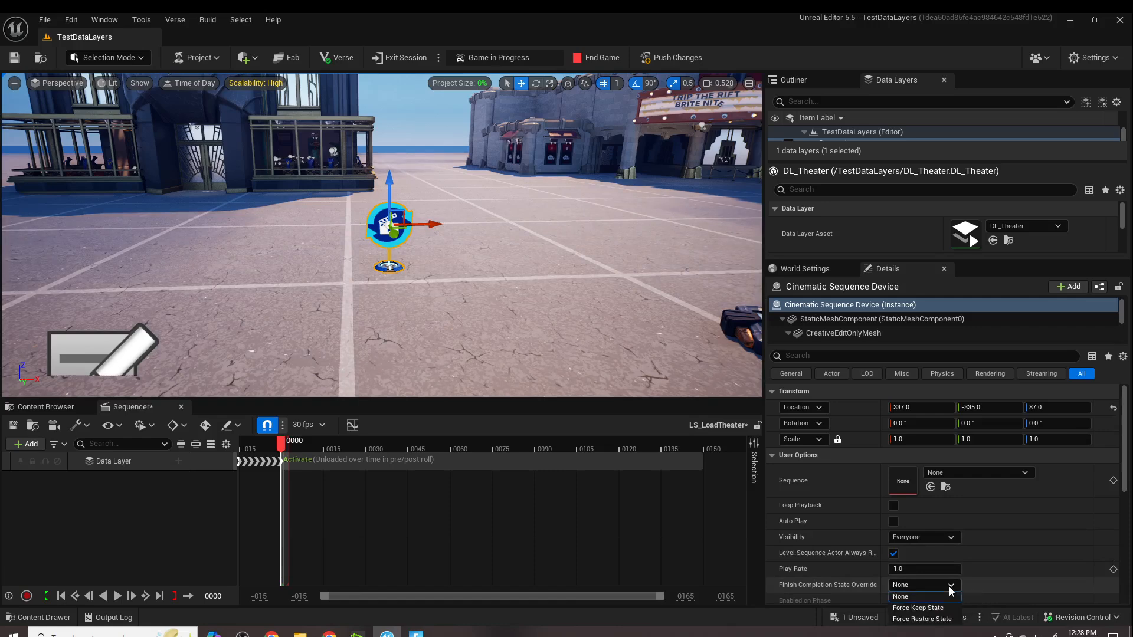
left_click(920, 608)
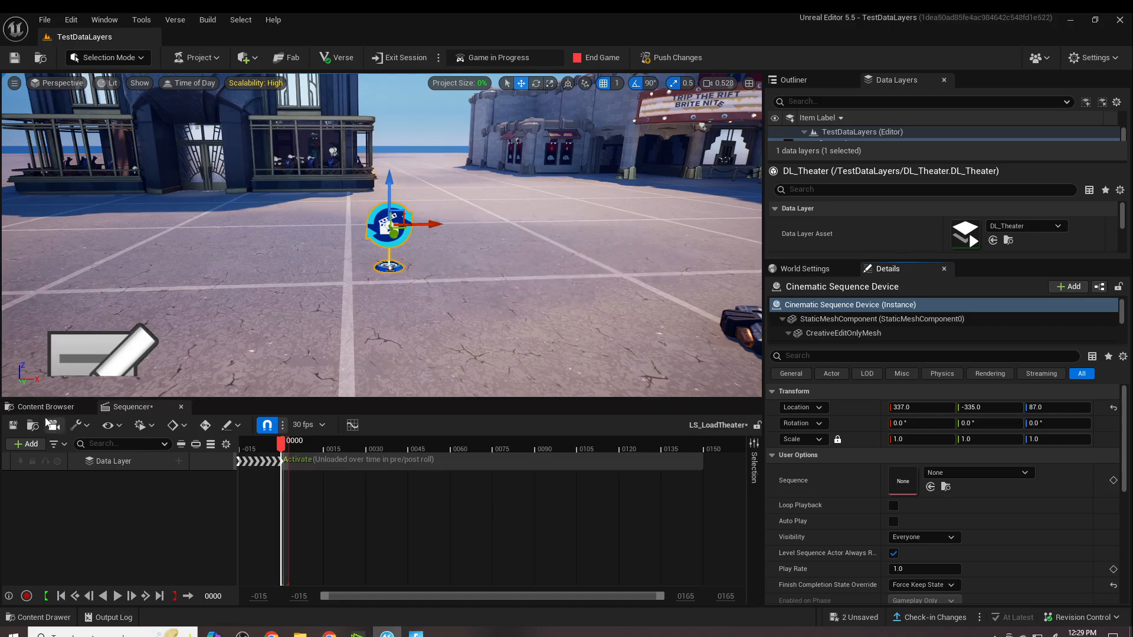
- Find the Trigger in the Fortnite Devices folder by searching "trigger" and place it on the ground near the Cinematic Sequence Device
left_click(47, 407)
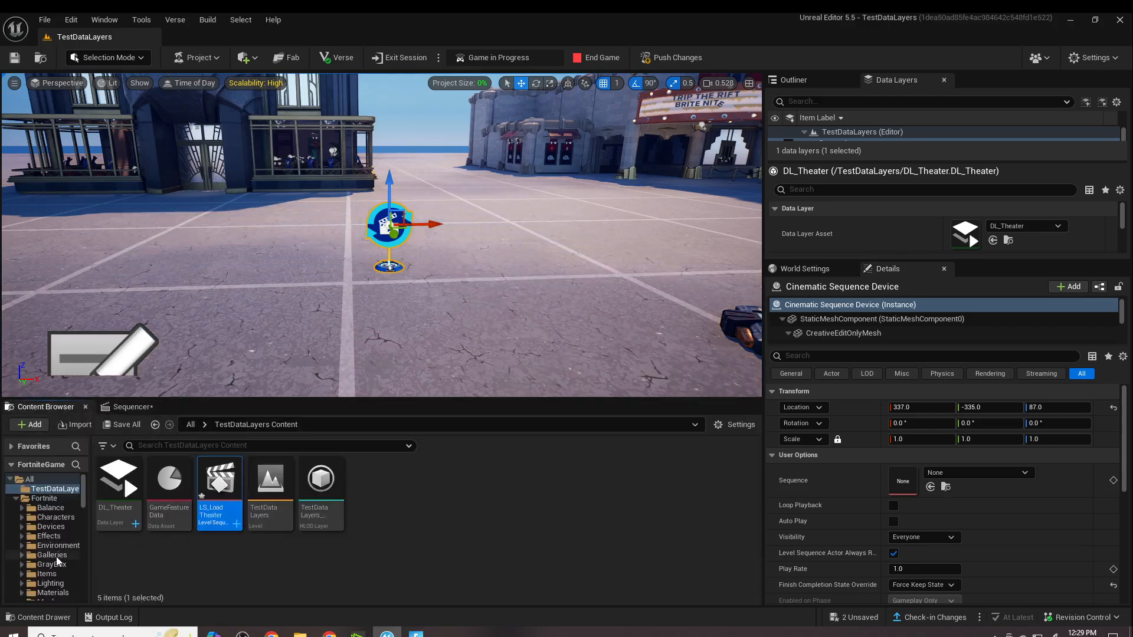
left_click(51, 526)
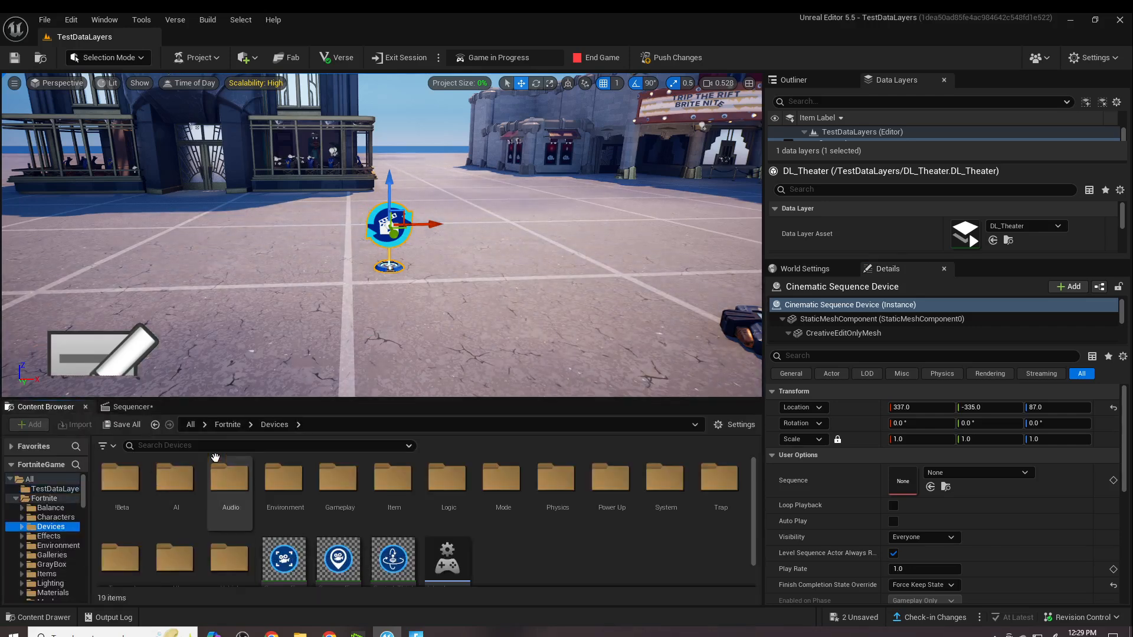
left_click(224, 446)
type("tri")
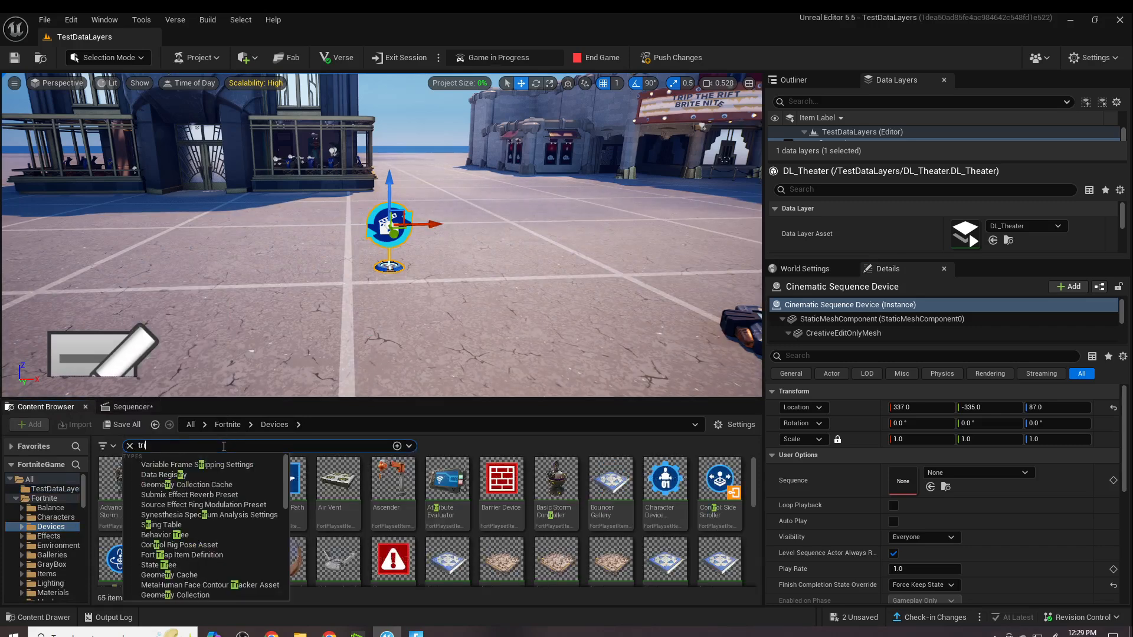
type("gger")
left_click(322, 489)
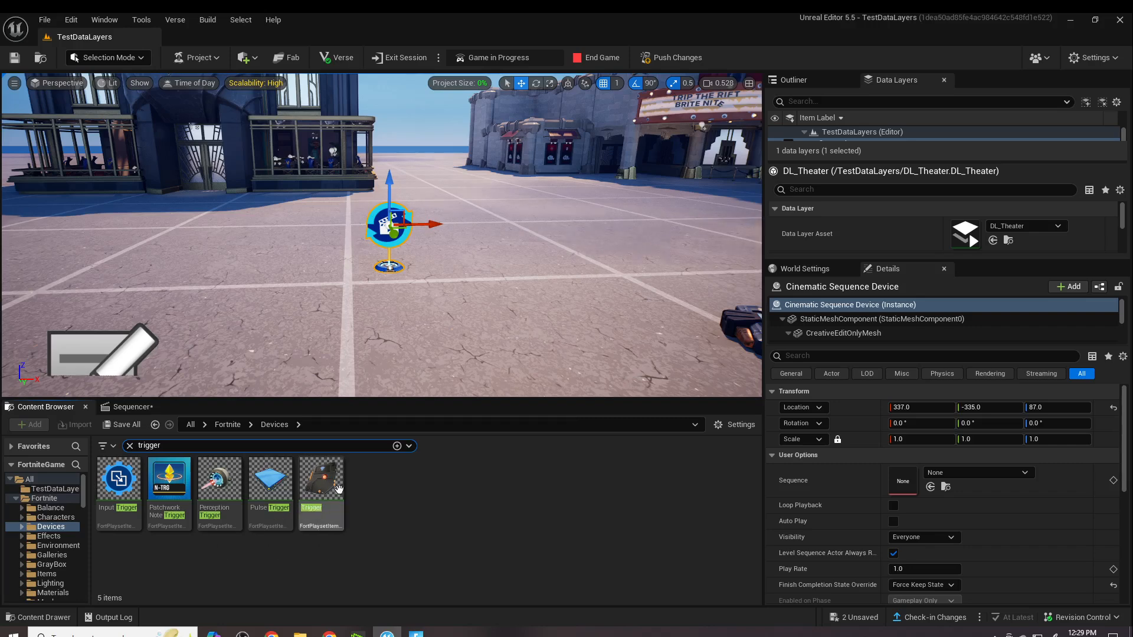
left_click_drag(333, 492, 570, 268)
- Assign LS_LoadTheater from the TestDataLayers content folder as the Cinematic Sequence Device's Sequence
left_click(389, 225)
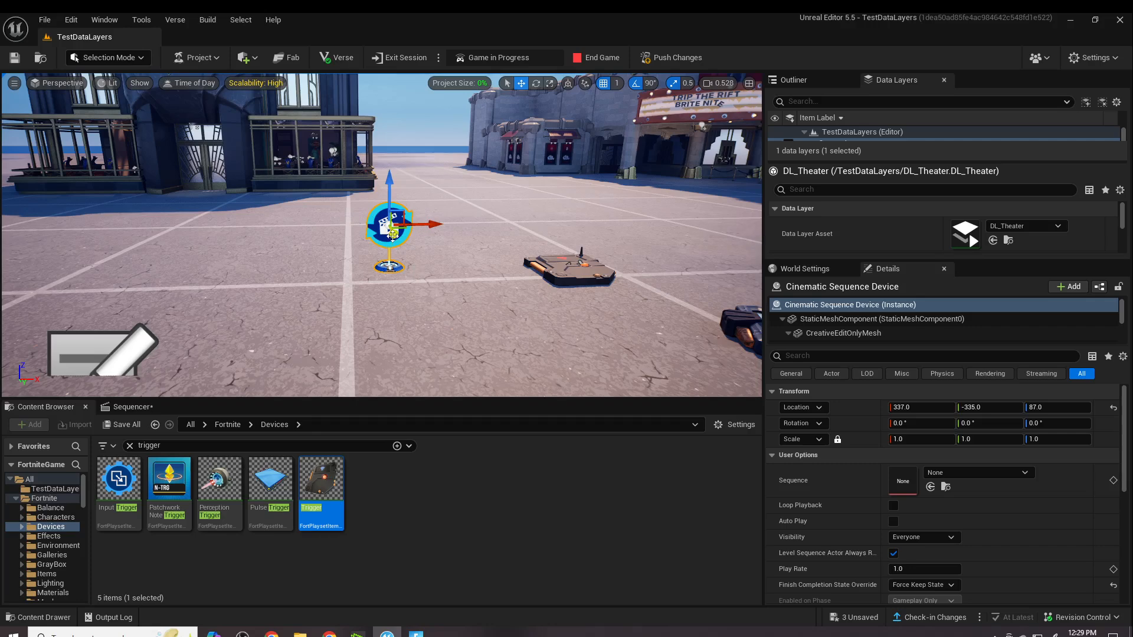
left_click(53, 489)
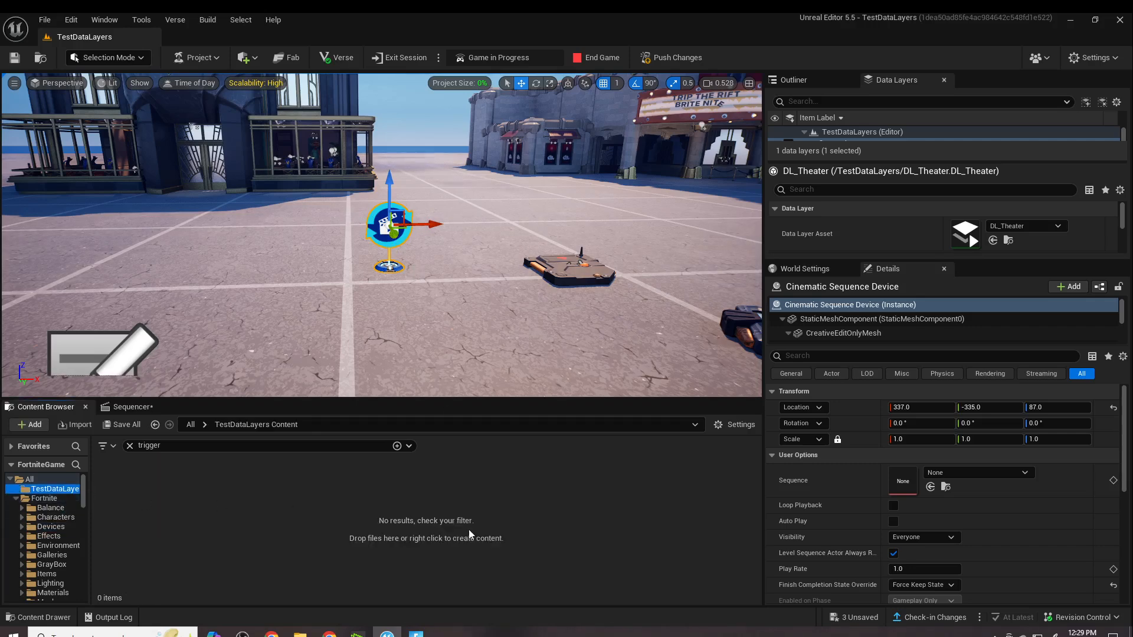
left_click(130, 446)
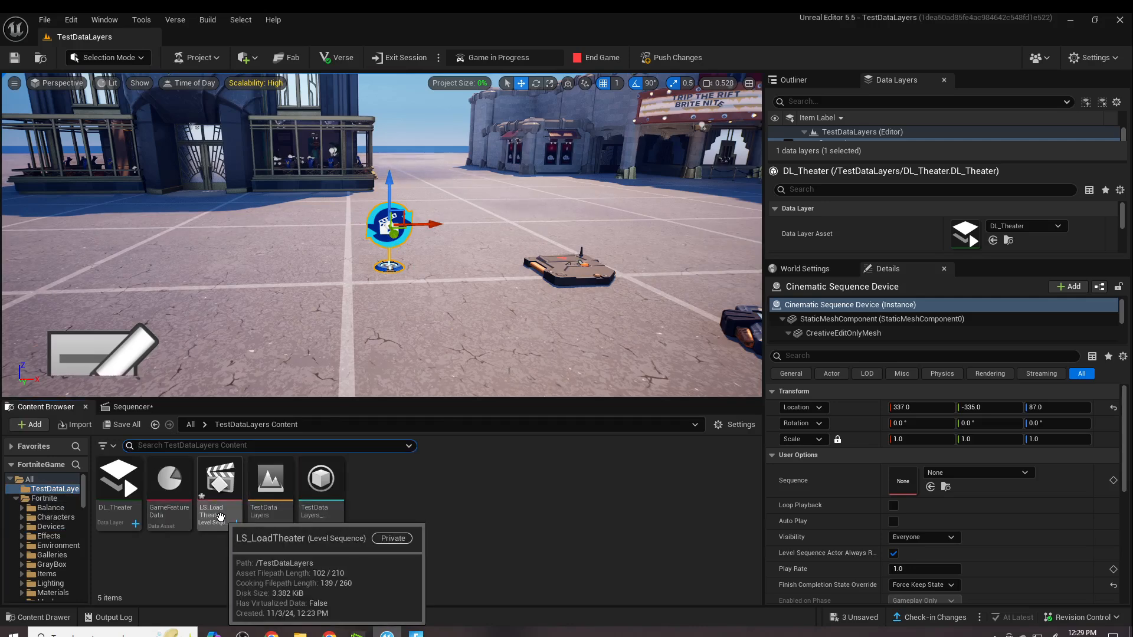
left_click_drag(220, 516, 968, 481)
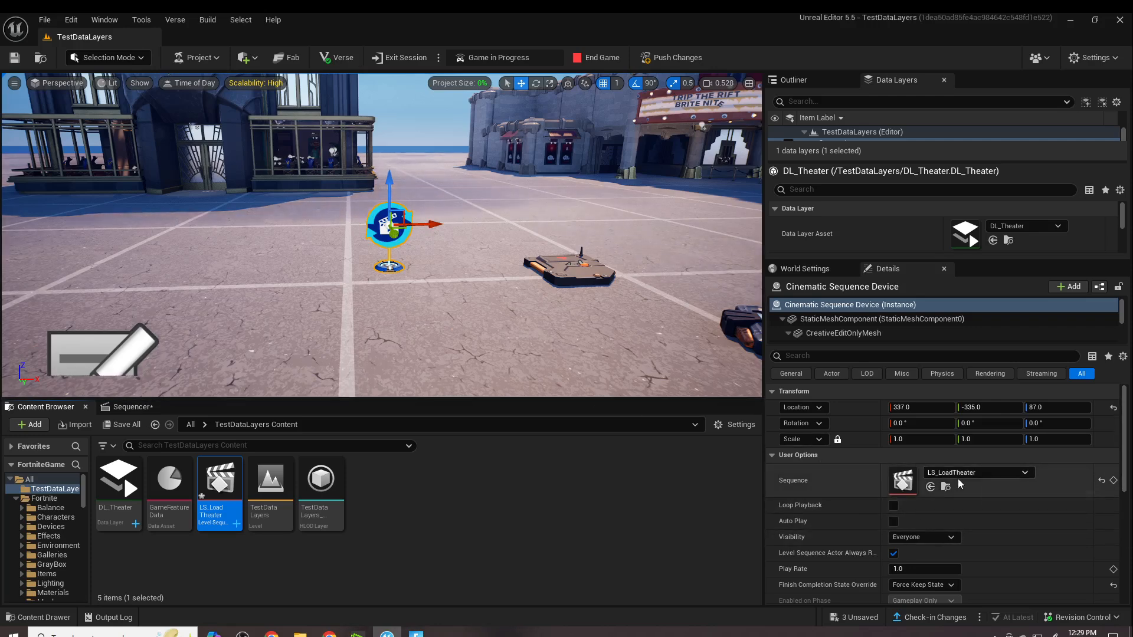
- Add a Play Function binding on the Cinematic Sequence Device that responds to the placed Trigger's On Triggered event
scroll(1051, 521, "down", 2)
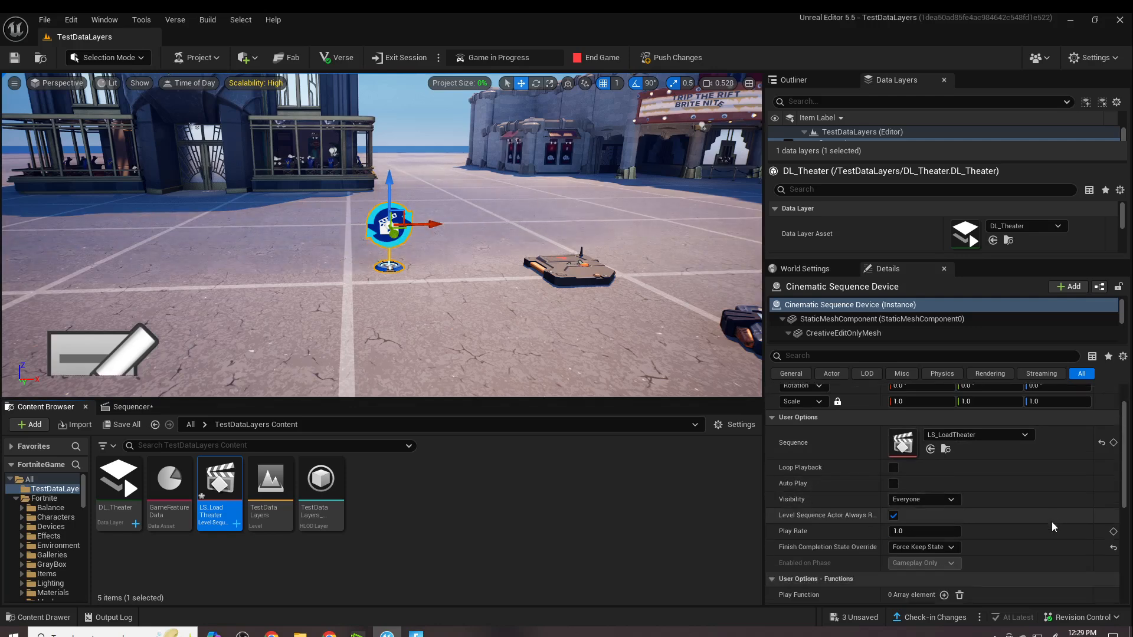
scroll(1051, 521, "down", 6)
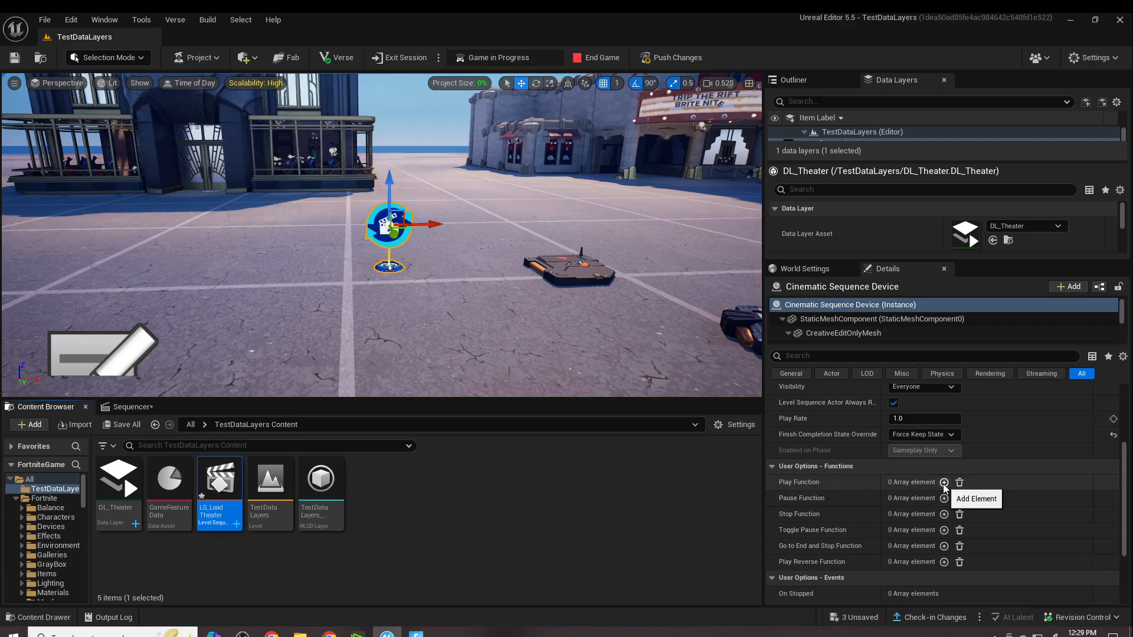
scroll(980, 452, "up", 2)
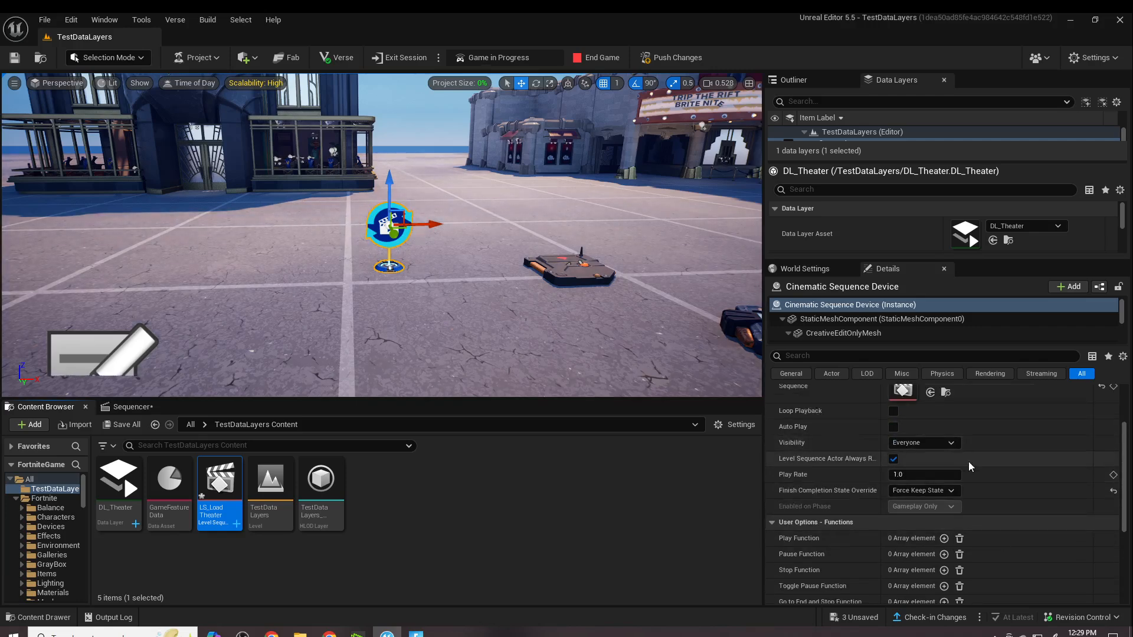
scroll(1023, 494, "down", 2)
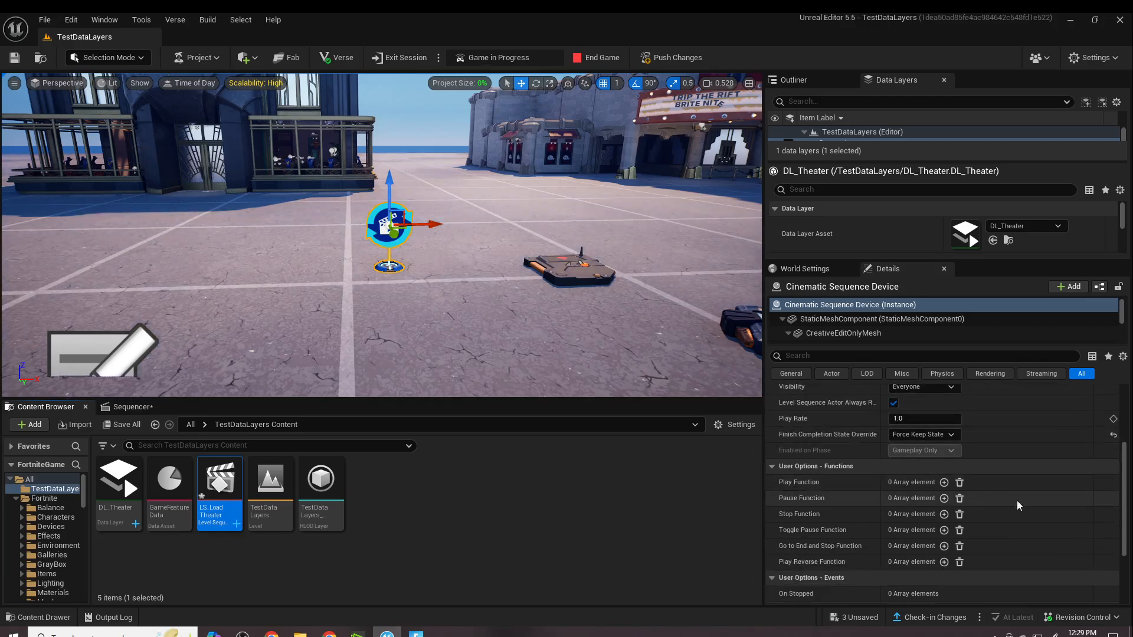
left_click(944, 482)
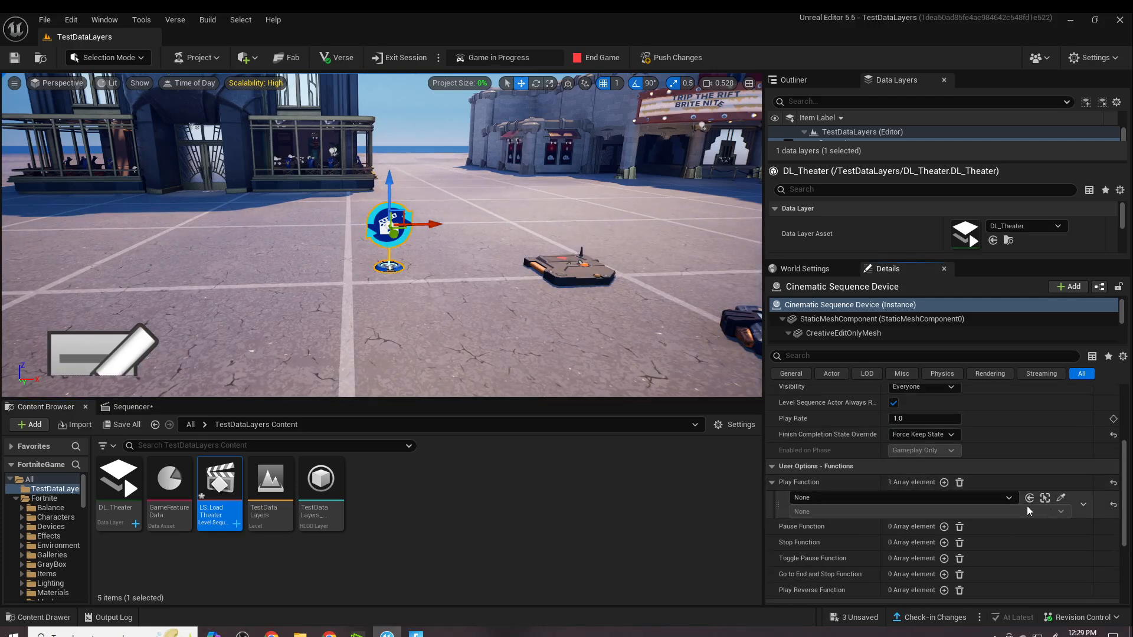
left_click(1060, 497)
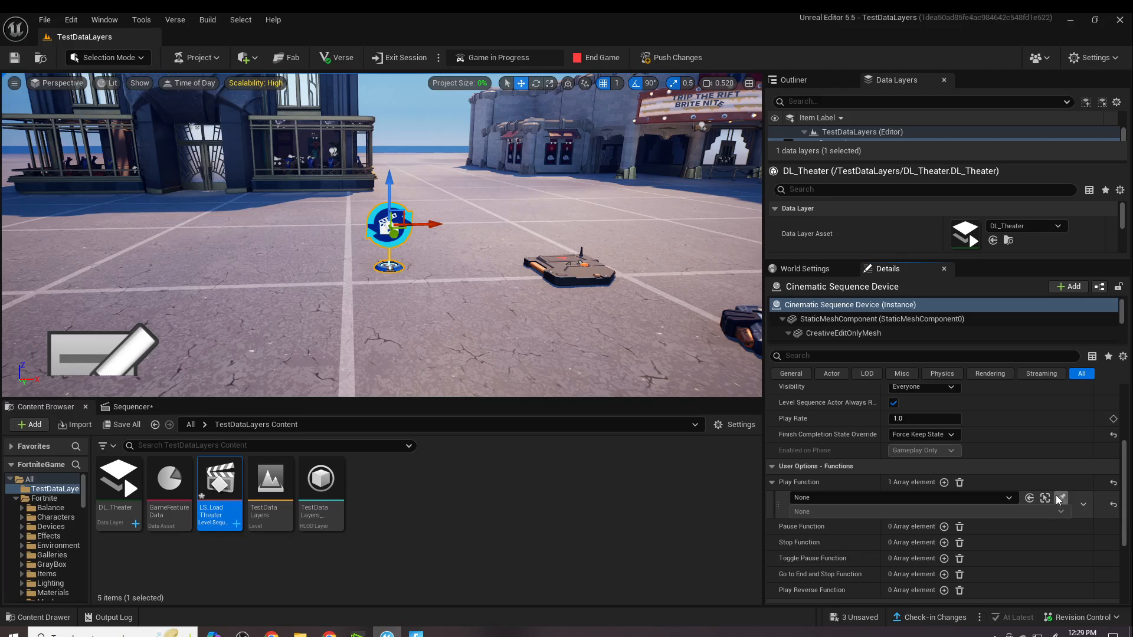
left_click(564, 274)
left_click(1004, 511)
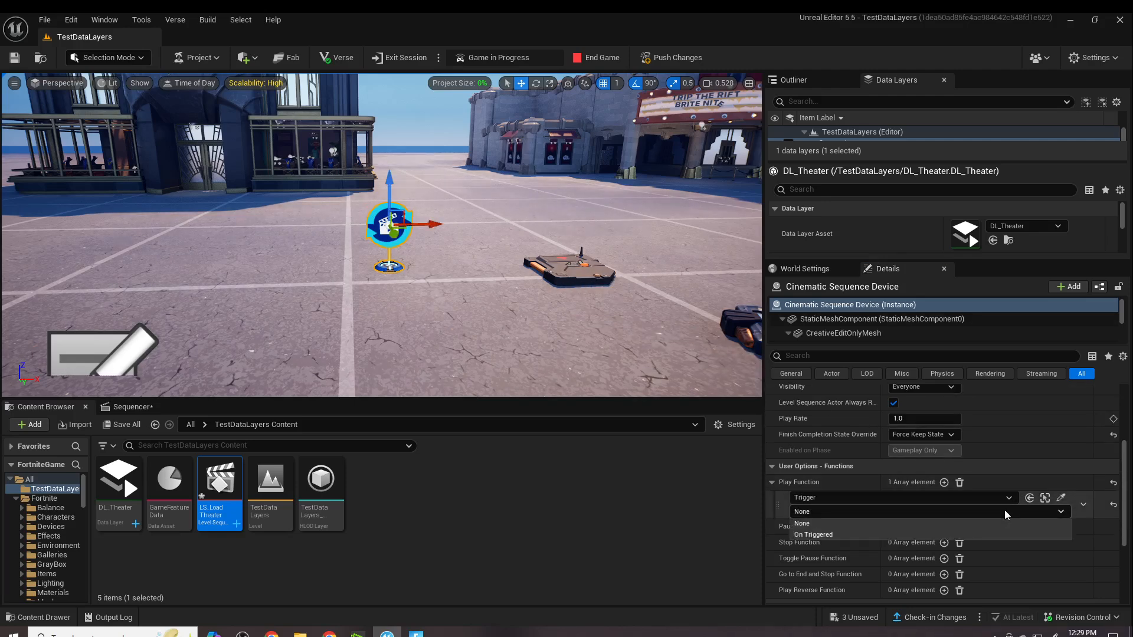
left_click(859, 535)
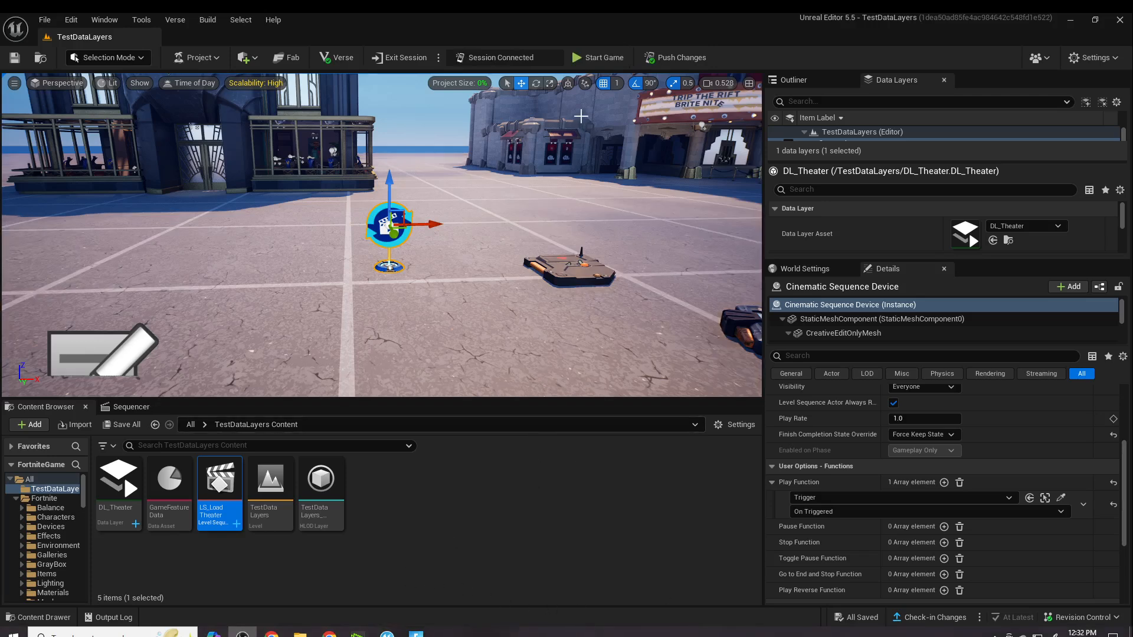
- Start the game, walk over the trigger in Fortnite to test the theater loading, and switch back to Unreal Editor
left_click(602, 57)
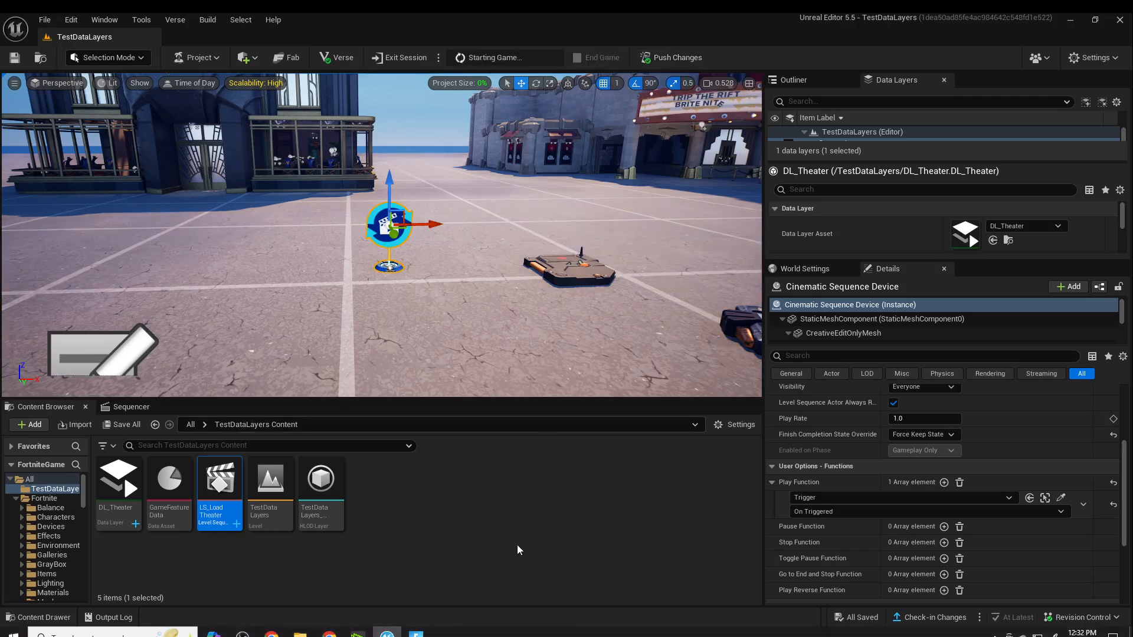
left_click(416, 634)
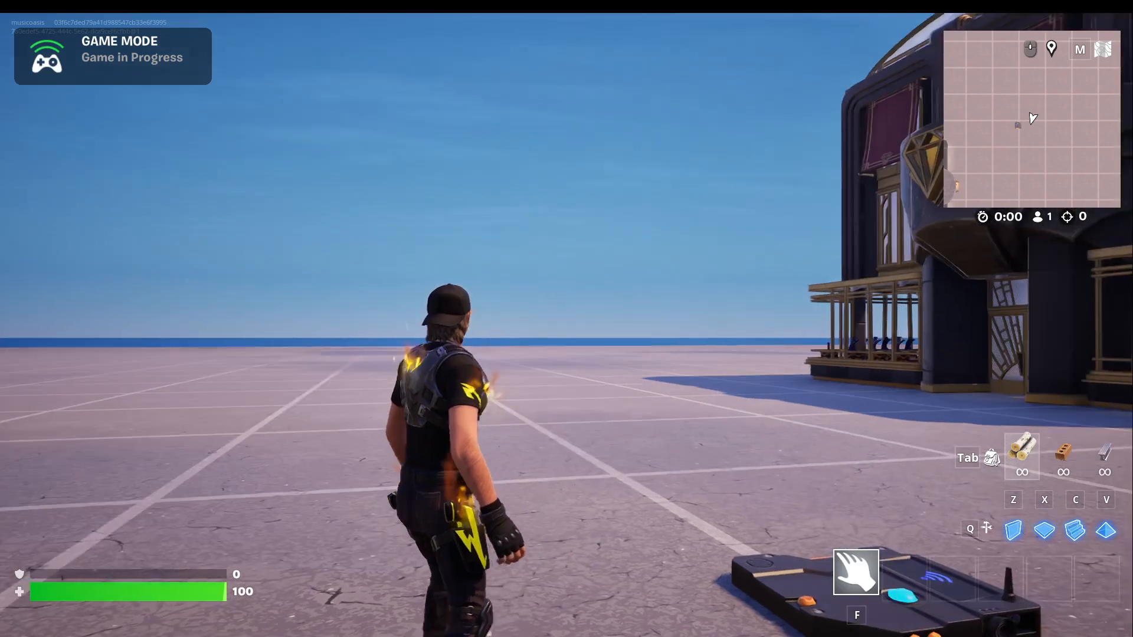
key("w")
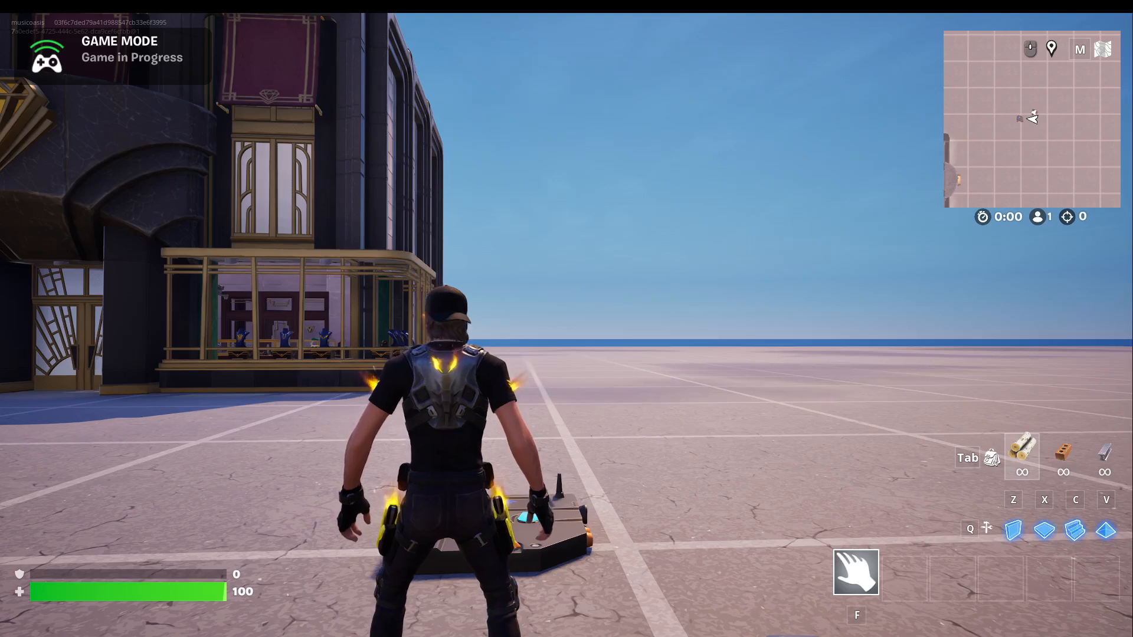
key("w")
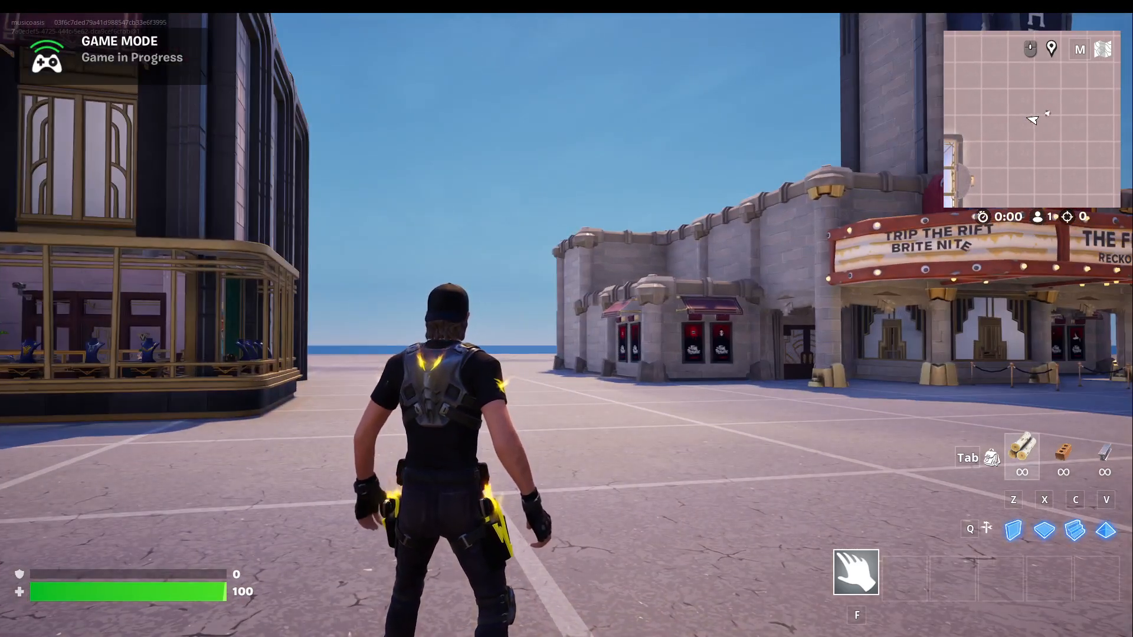
key("alt+Tab")
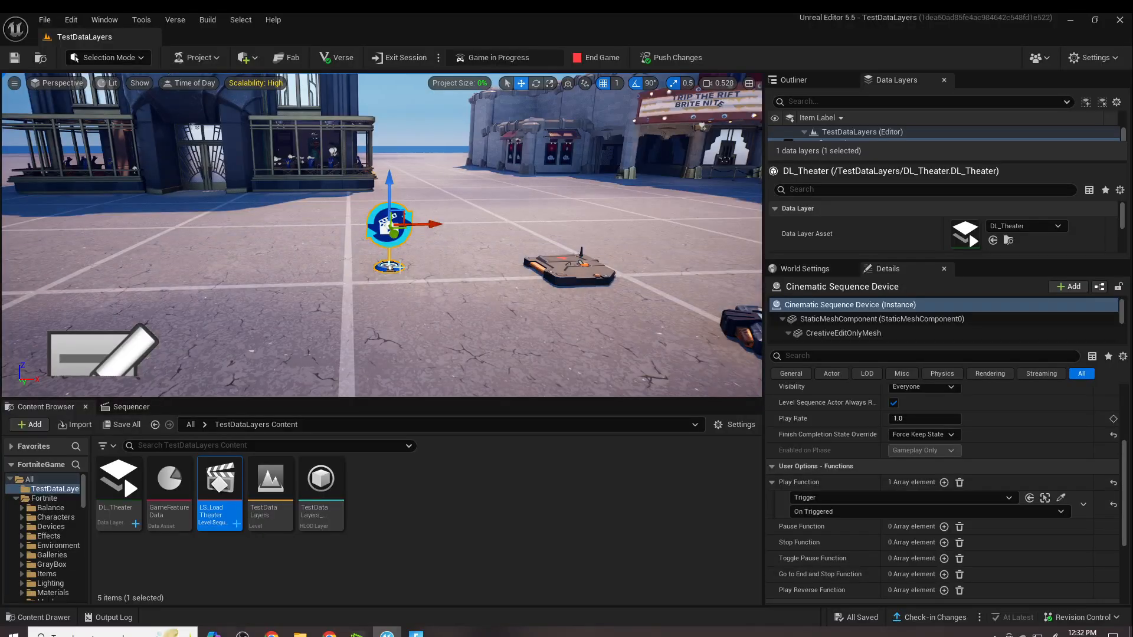
- Duplicate the Trigger and move the copy farther back on the ground, behind the original
left_click(559, 270)
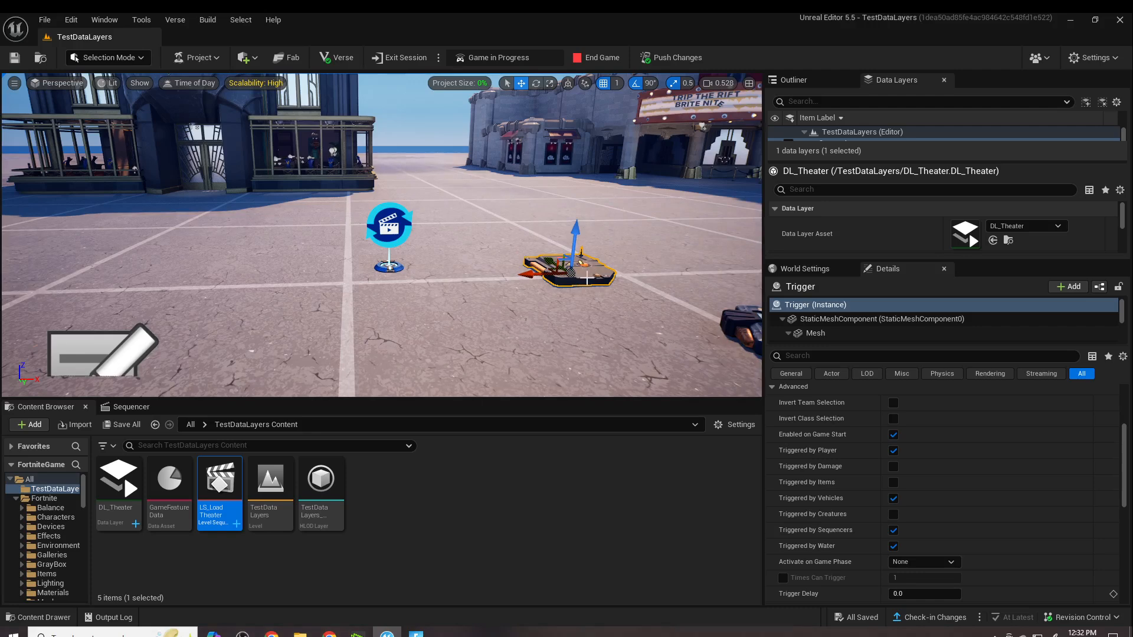
right_click(570, 270)
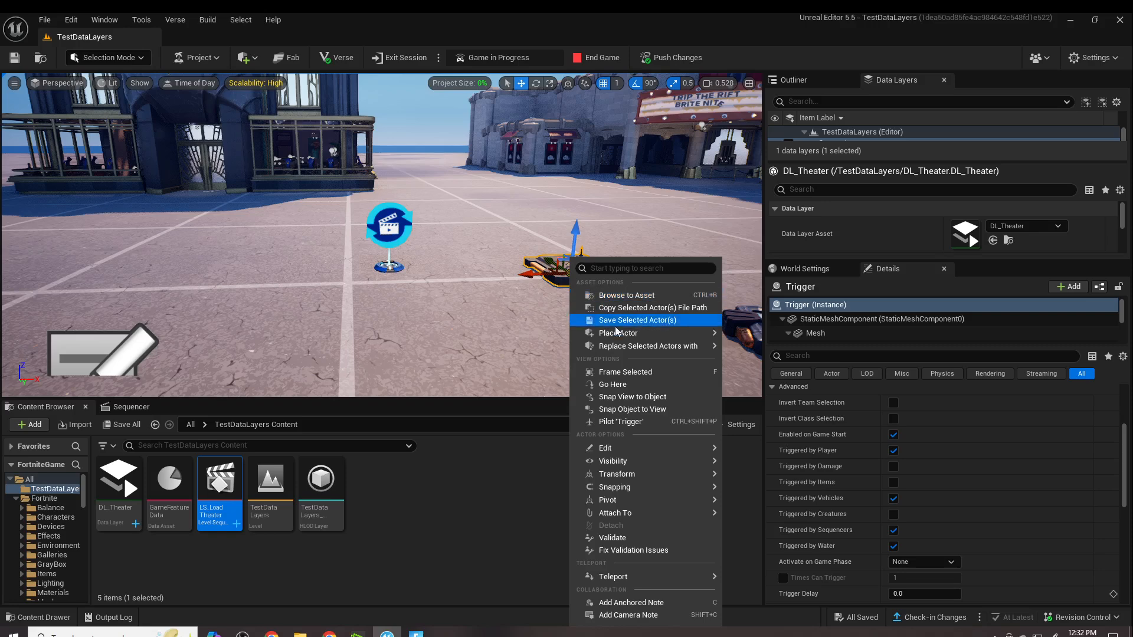
mouse_move(626, 452)
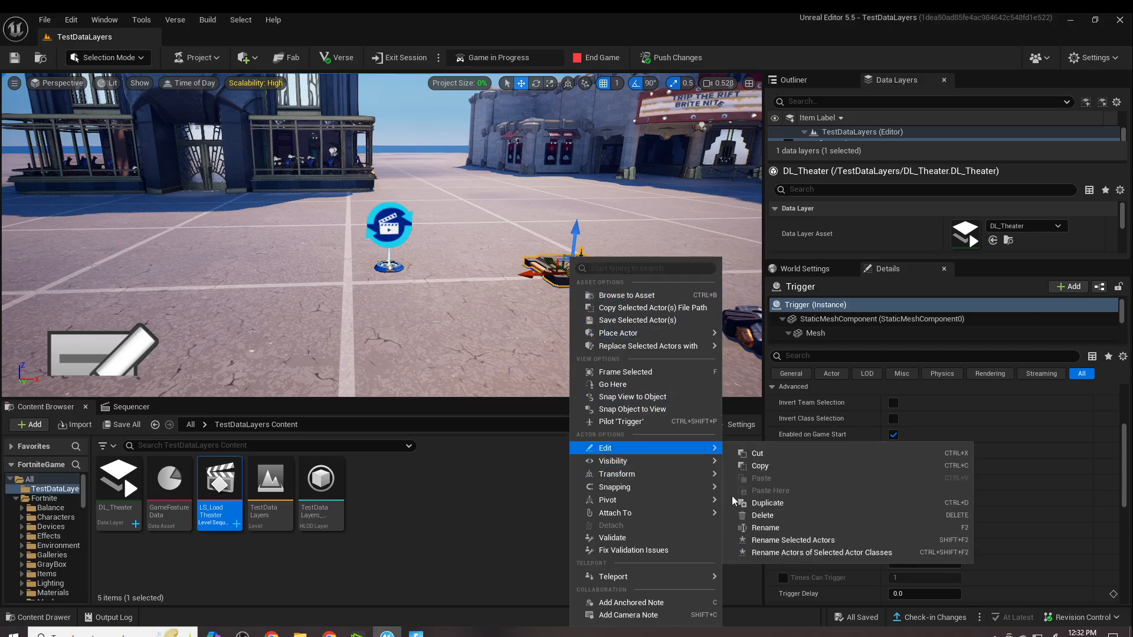
left_click(767, 503)
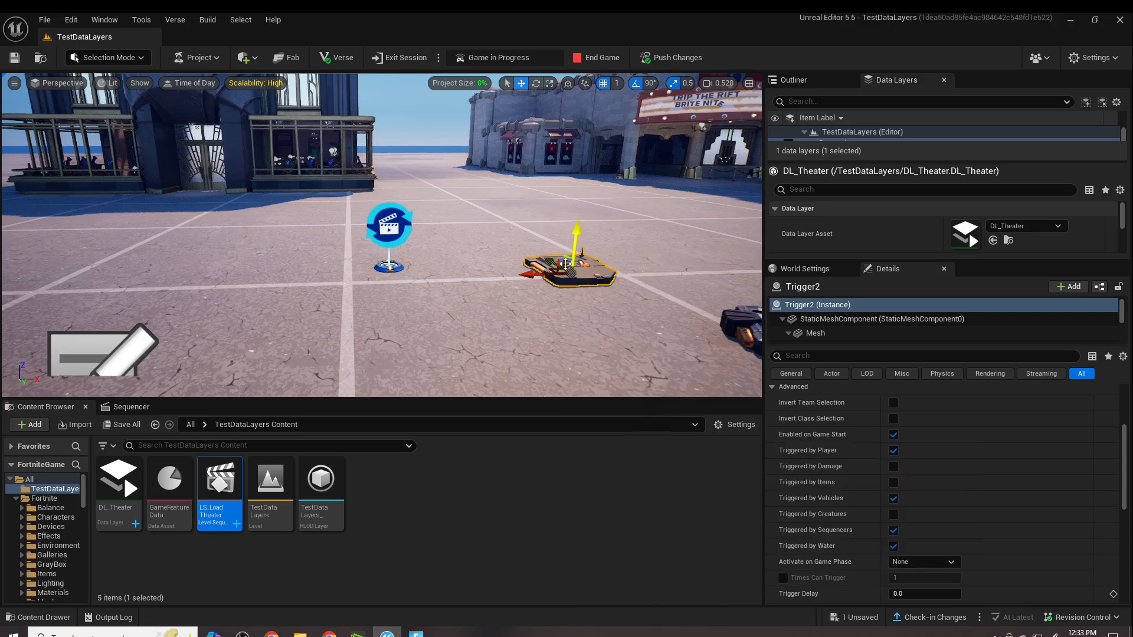
mouse_move(556, 255)
left_mouse_down()
mouse_move(511, 244)
mouse_move(555, 257)
left_mouse_up()
scroll(554, 258, "up", 3)
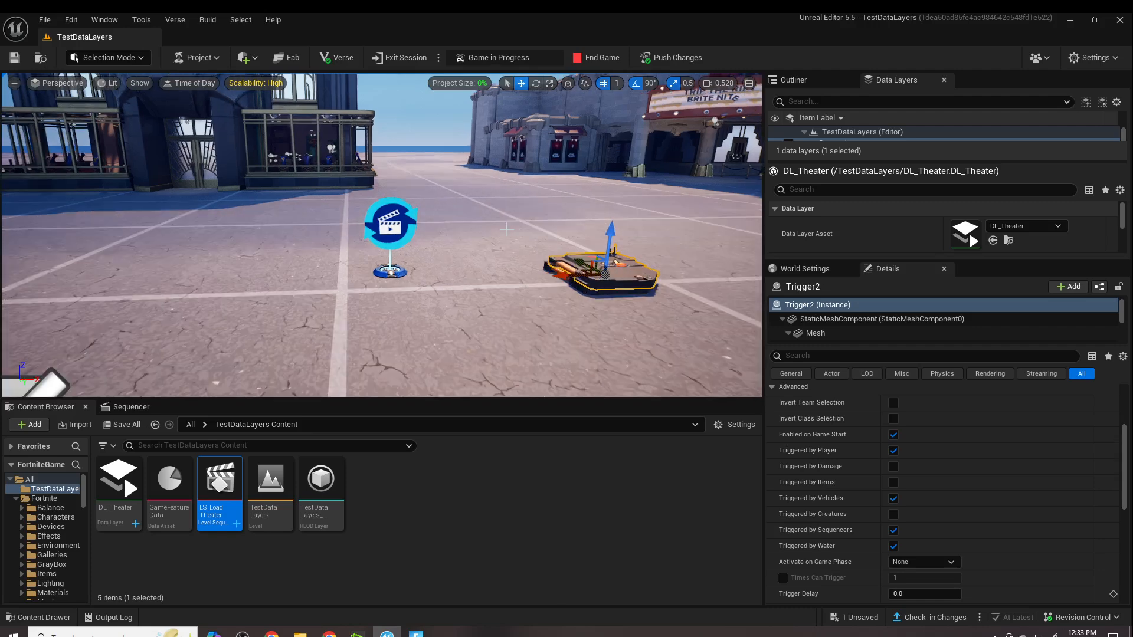
left_click_drag(613, 268, 506, 187)
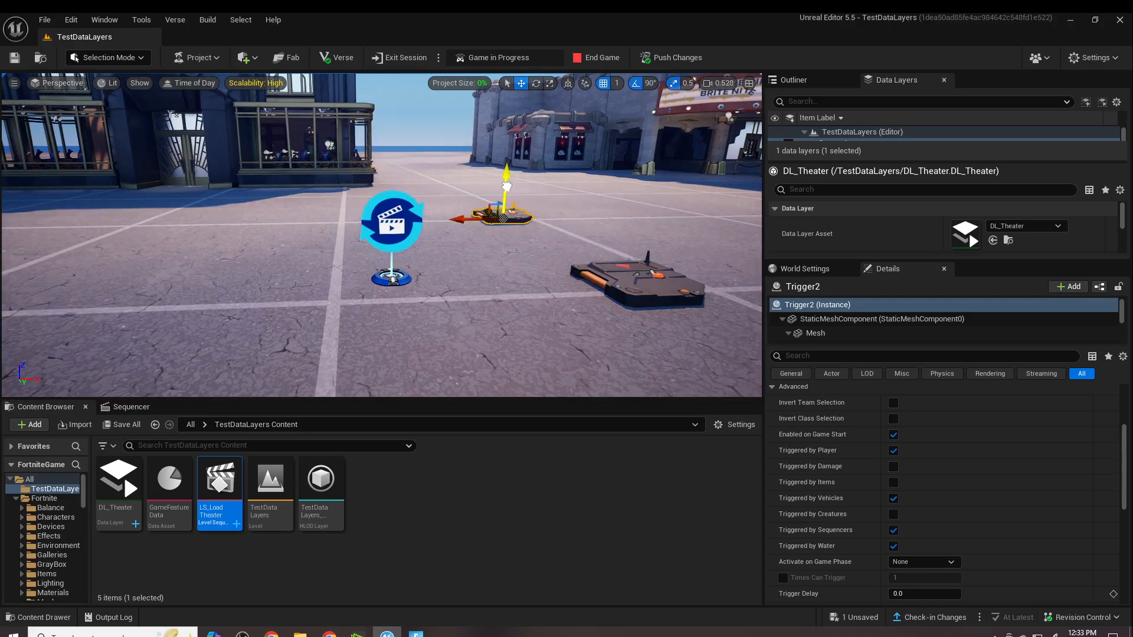
left_click_drag(466, 220, 554, 218)
- Duplicate the Cinematic Sequence Device and place the copy behind the original, beside the duplicated trigger
left_click(394, 234)
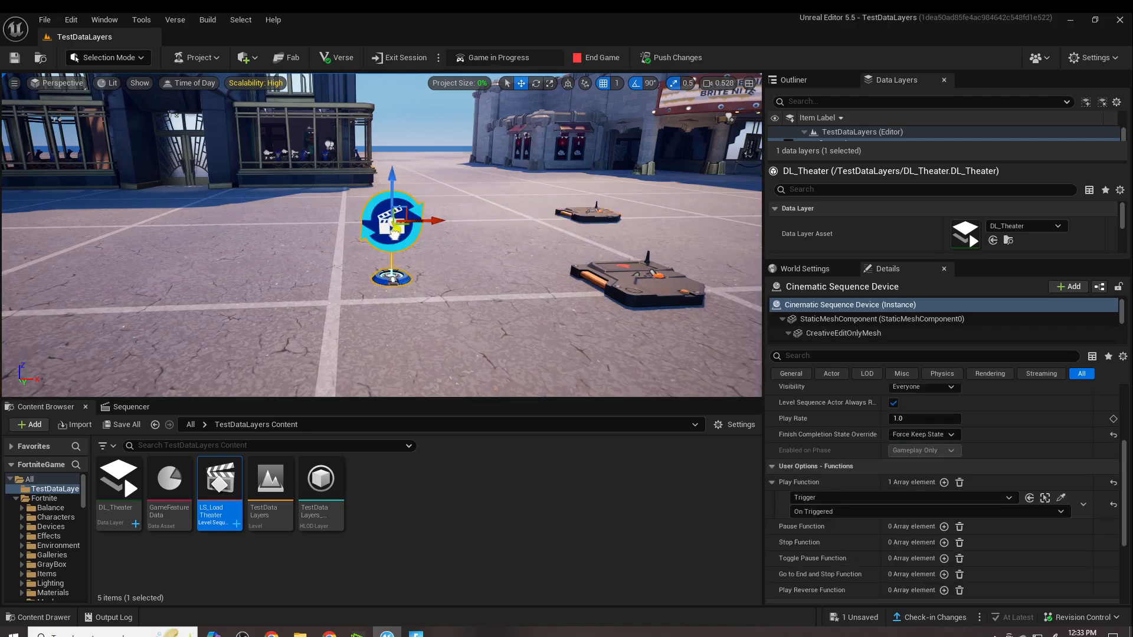
right_click(394, 235)
mouse_move(454, 425)
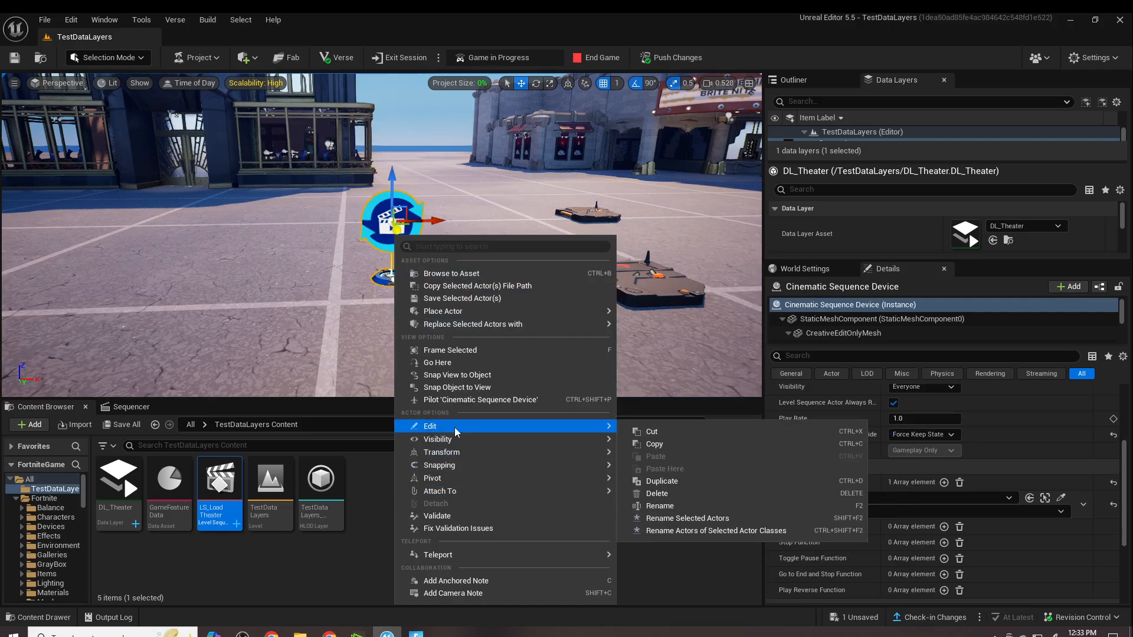
left_click(663, 481)
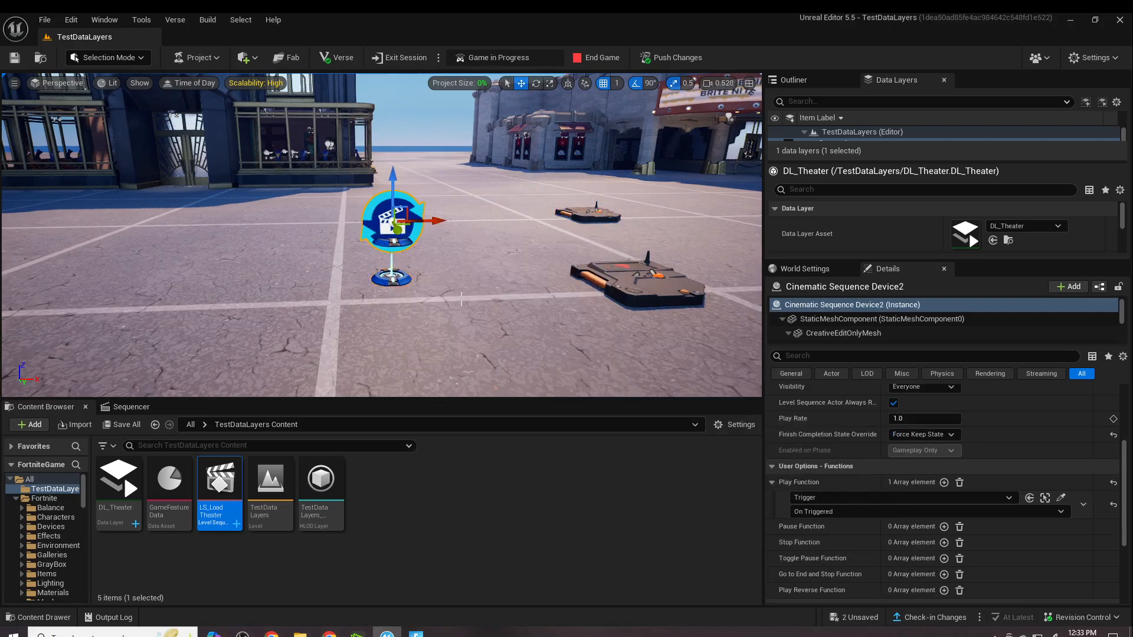
left_click_drag(401, 235, 307, 203)
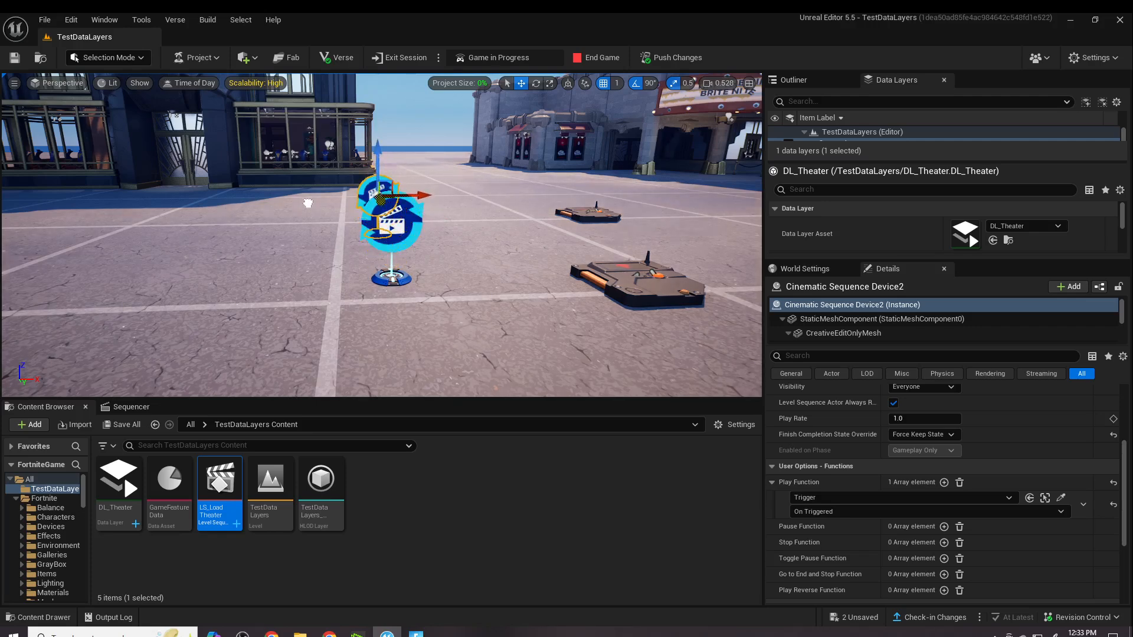
left_click_drag(406, 205, 490, 198)
- Duplicate the LS_LoadTheater level sequence and name the copy LS_UnLoadTheater1
left_click(498, 500)
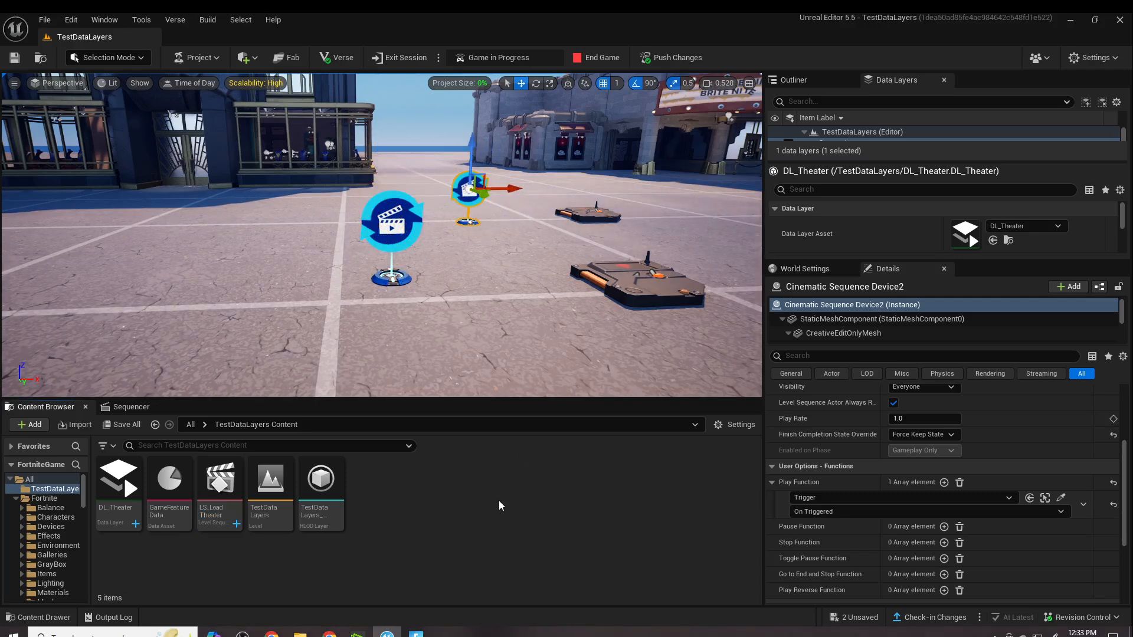
right_click(219, 517)
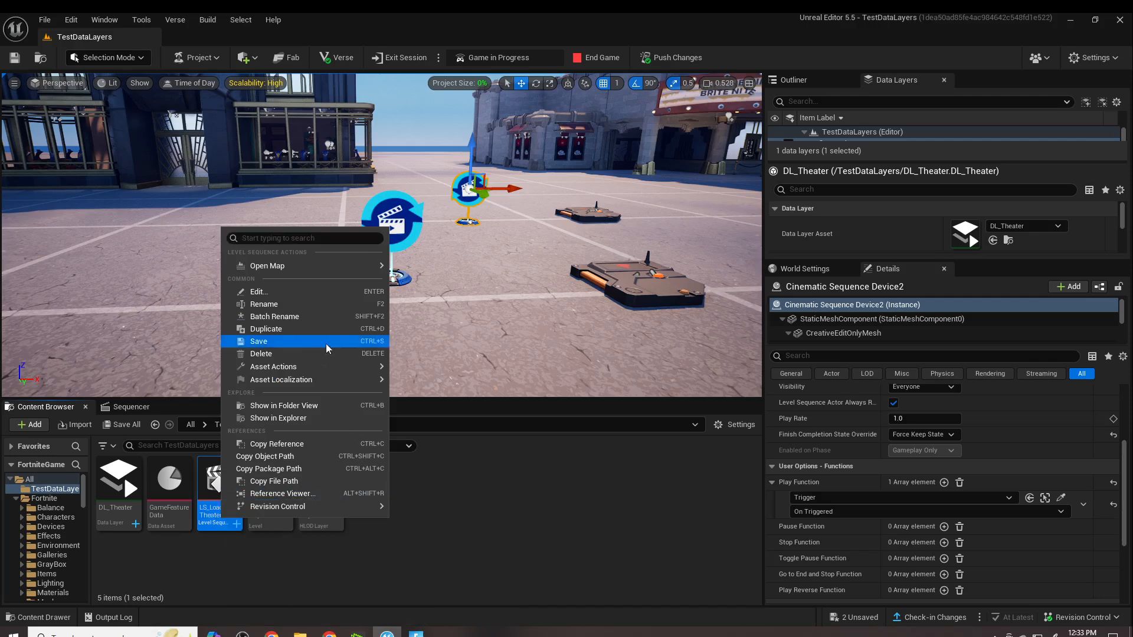
left_click(274, 329)
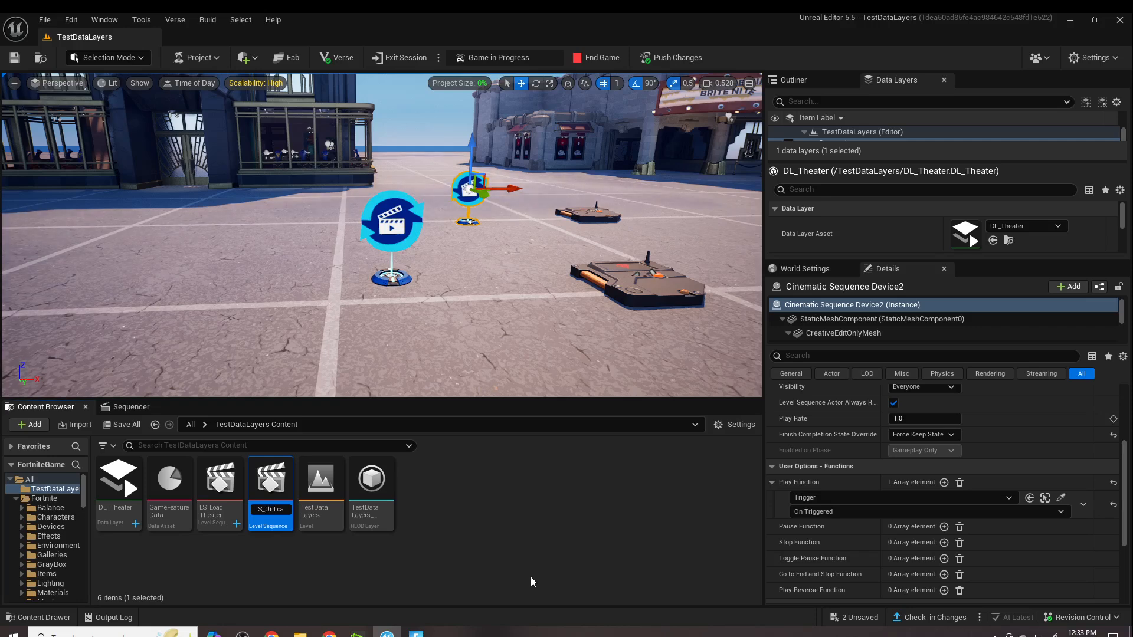
key("Return")
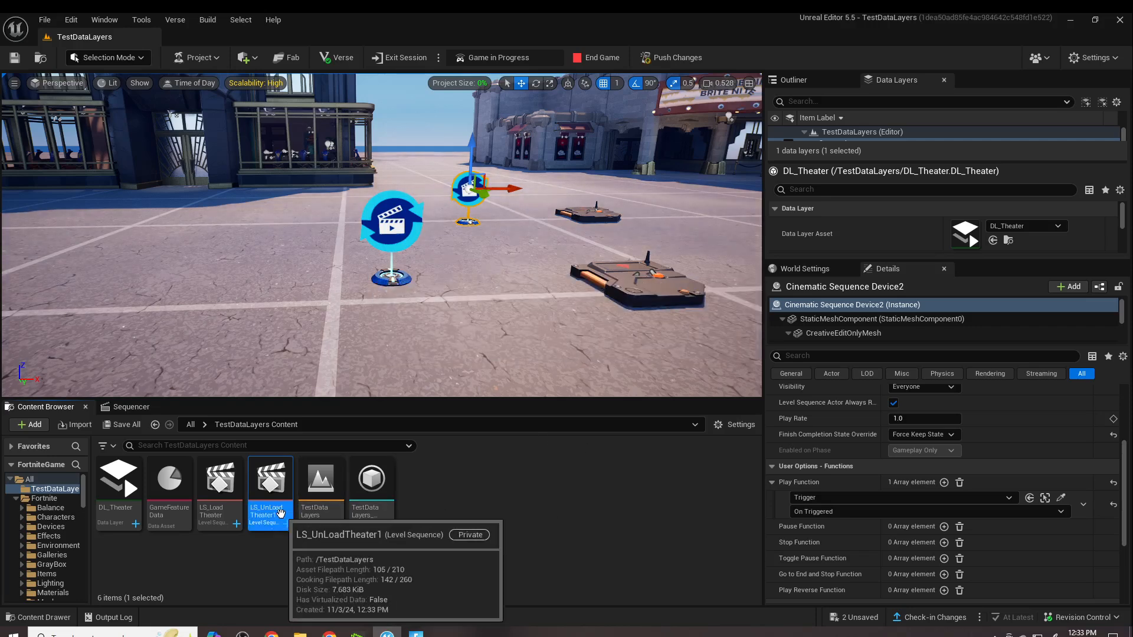
- In LS_UnLoadTheater1, set the Data Layer section's Desired State to Unloaded and Preroll State to Activated, and save the sequence
double_click(281, 513)
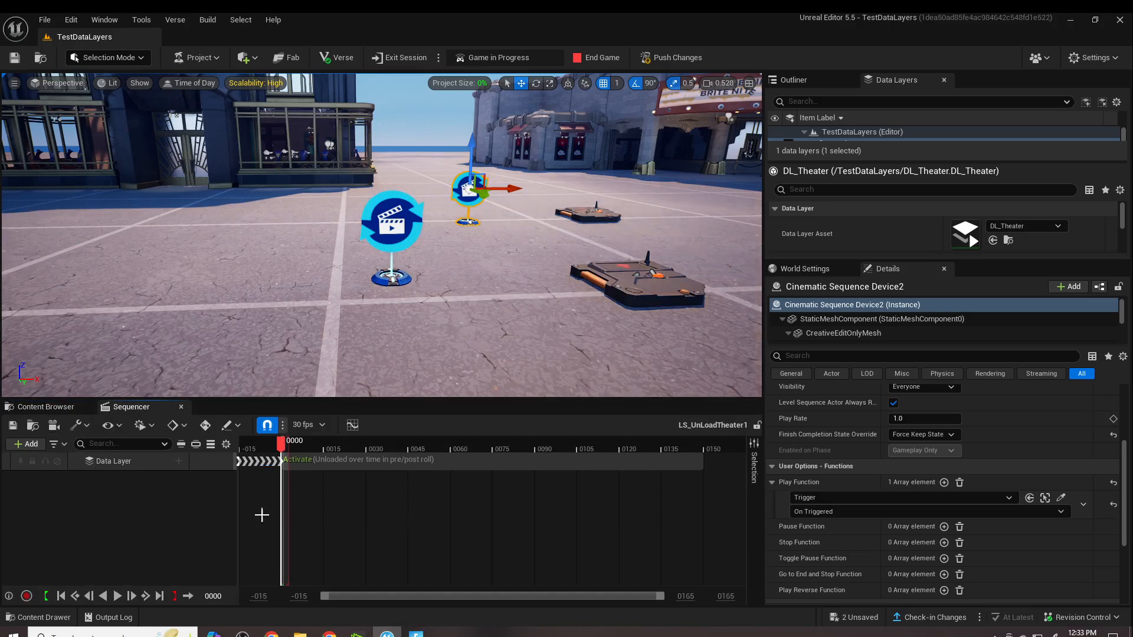
right_click(285, 461)
mouse_move(359, 299)
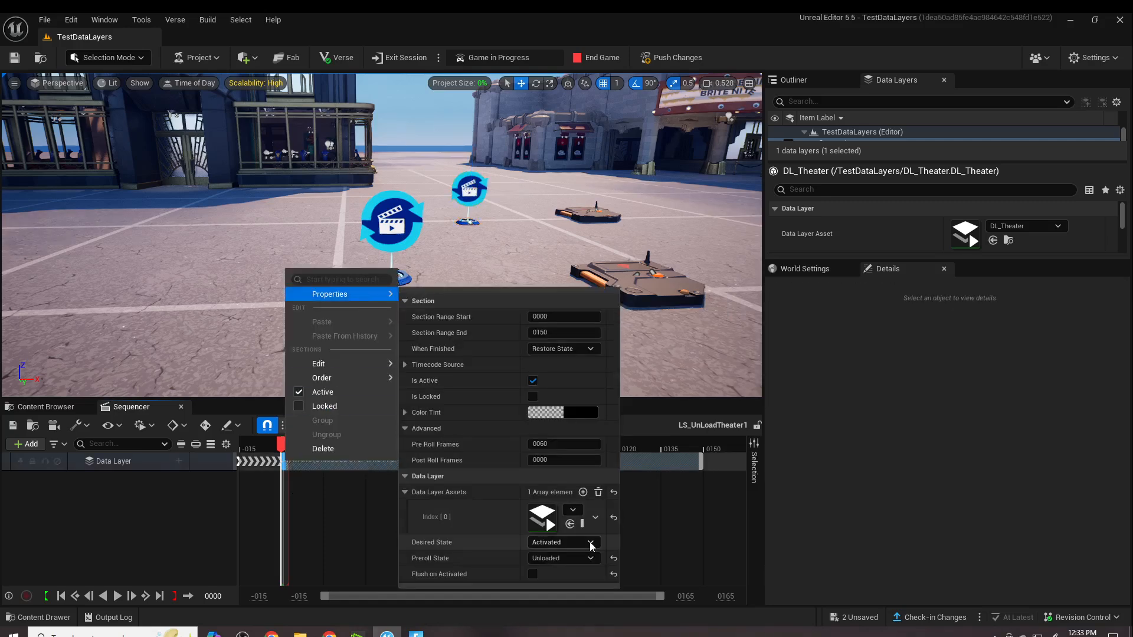
left_click(566, 542)
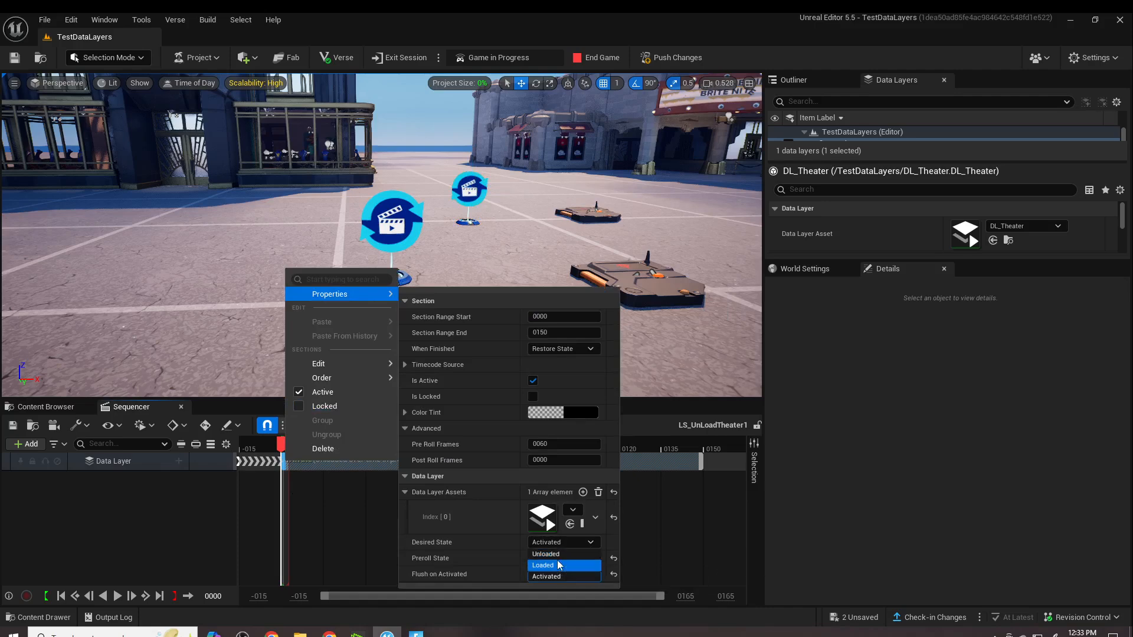
left_click(554, 555)
left_click(584, 561)
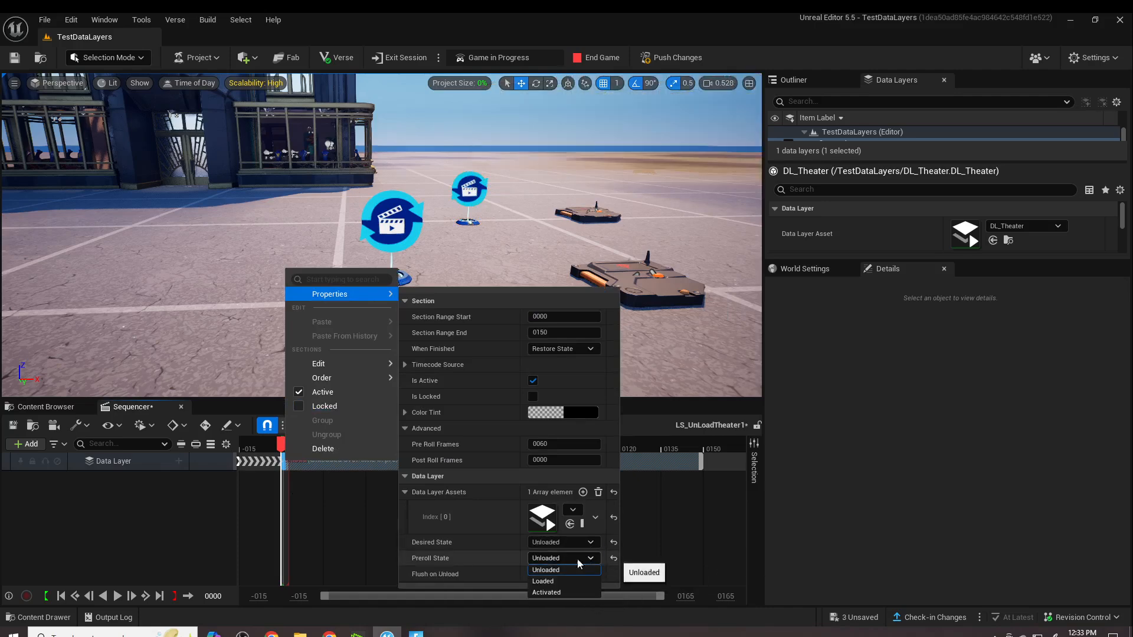
left_click(551, 595)
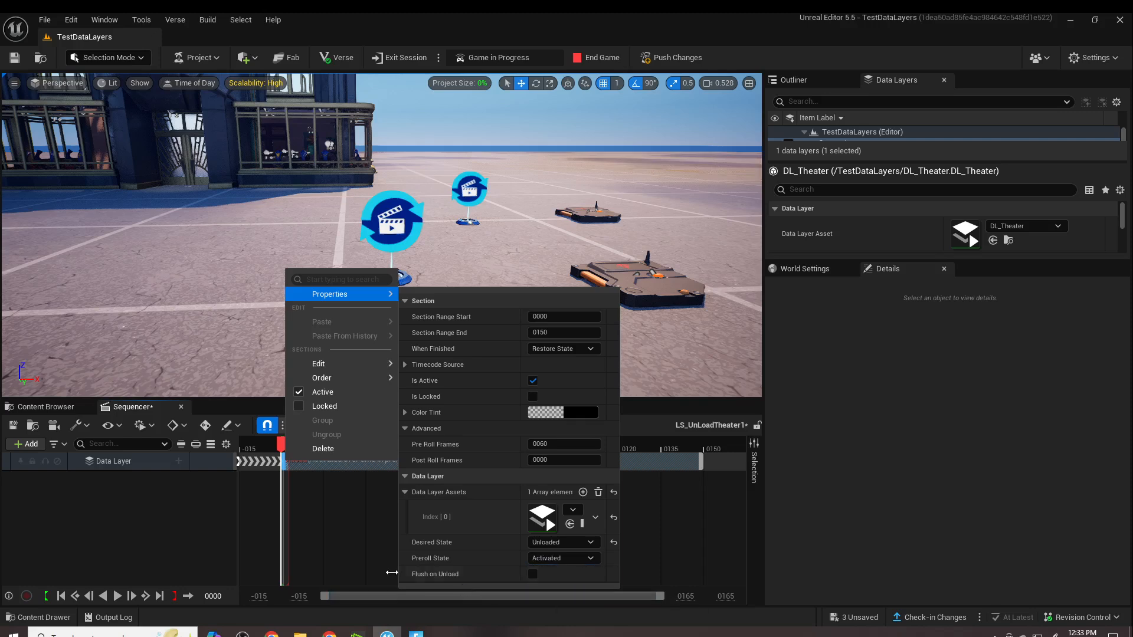
left_click(161, 556)
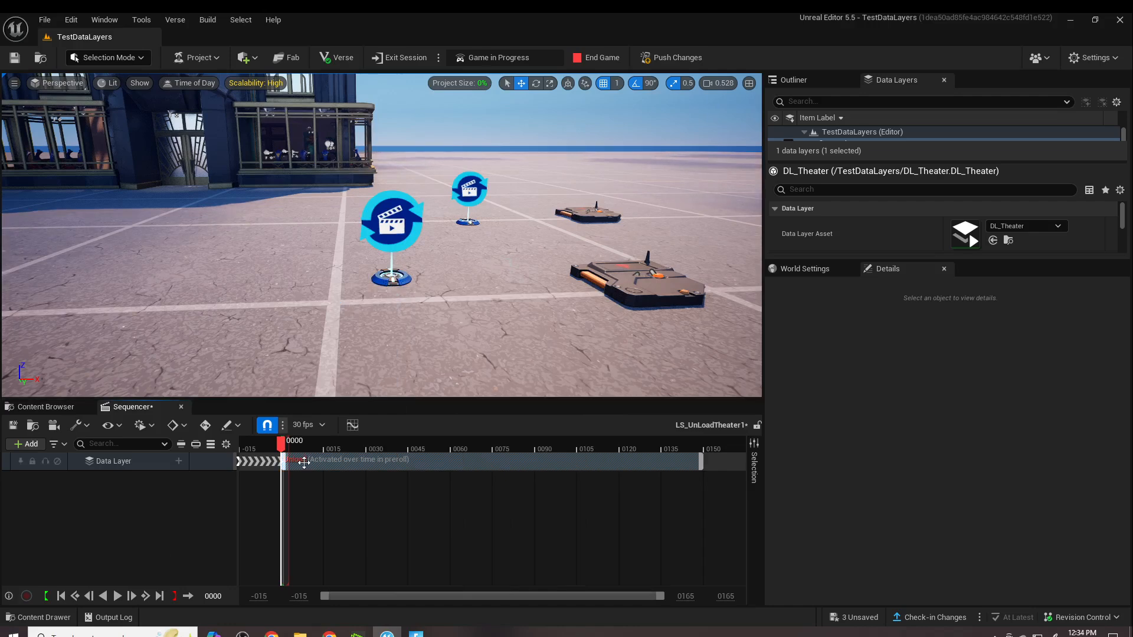
left_click(13, 425)
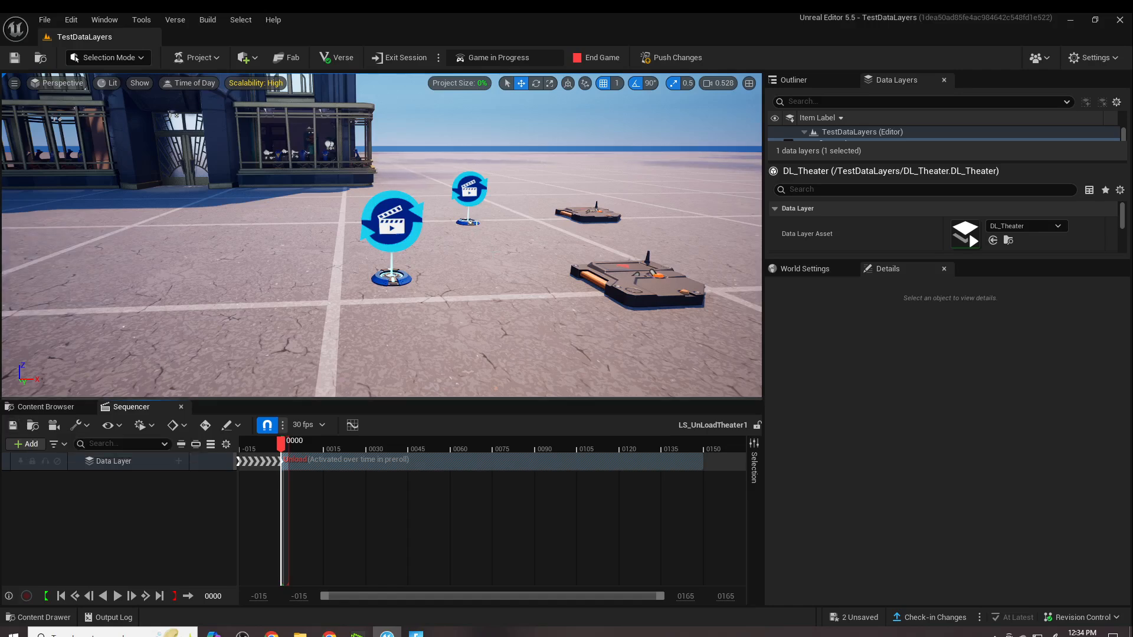
- Assign LS_UnLoadTheater1 as the Sequence of the duplicated Cinematic Sequence Device
left_click(461, 188)
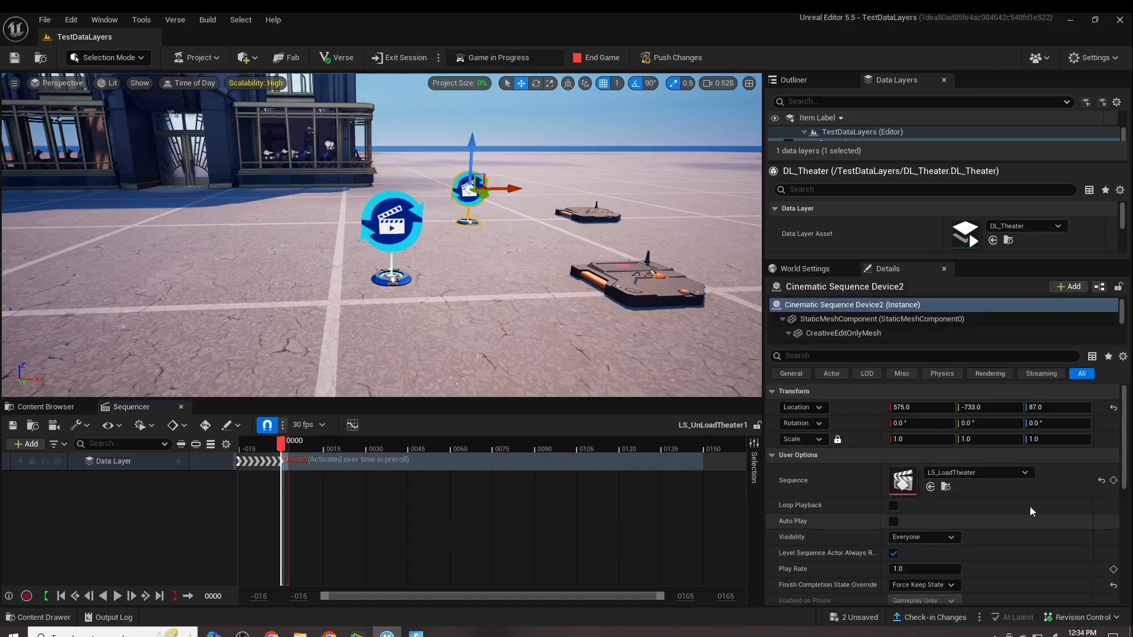
left_click(66, 409)
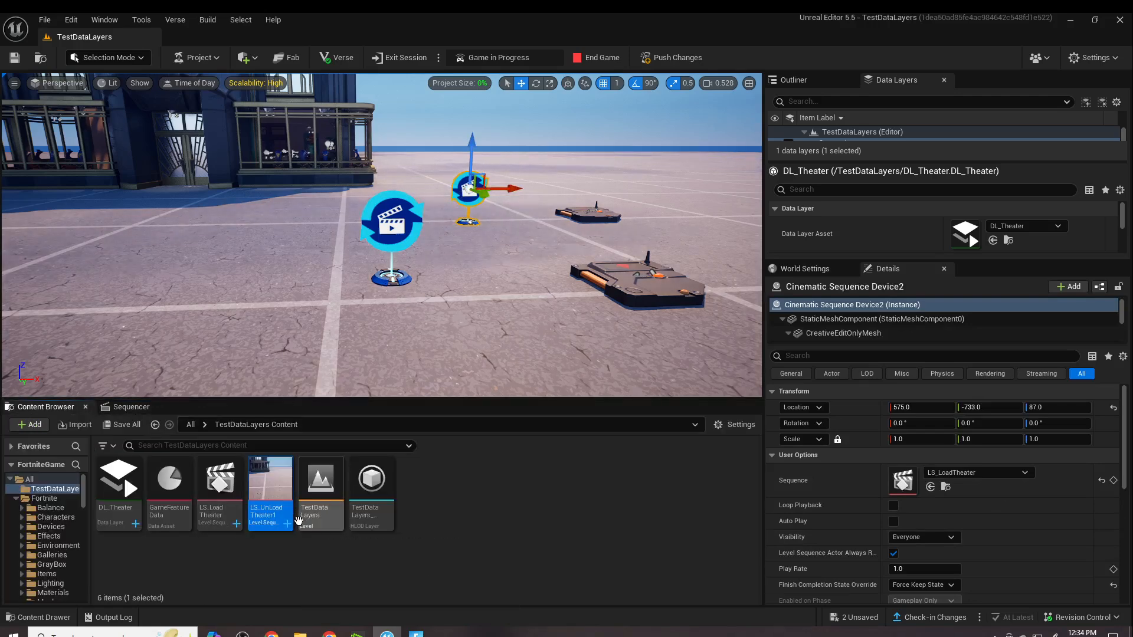
left_click_drag(273, 514, 955, 475)
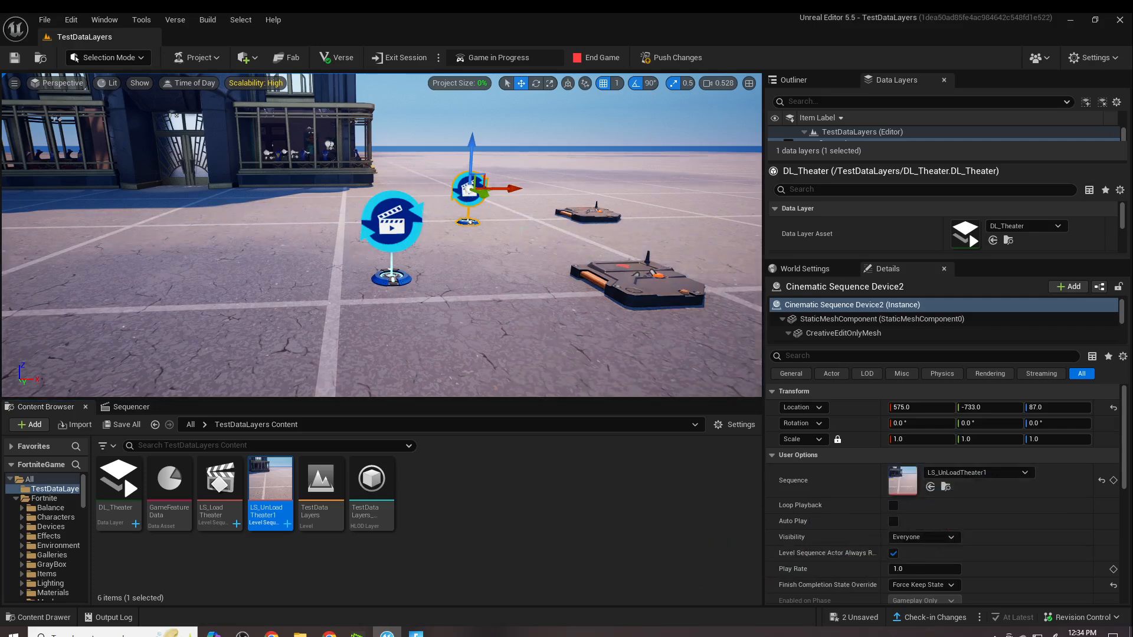
- Retarget the duplicated Cinematic Sequence Device's Play Function binding to the duplicated trigger, picking it in the level
scroll(1029, 546, "down", 5)
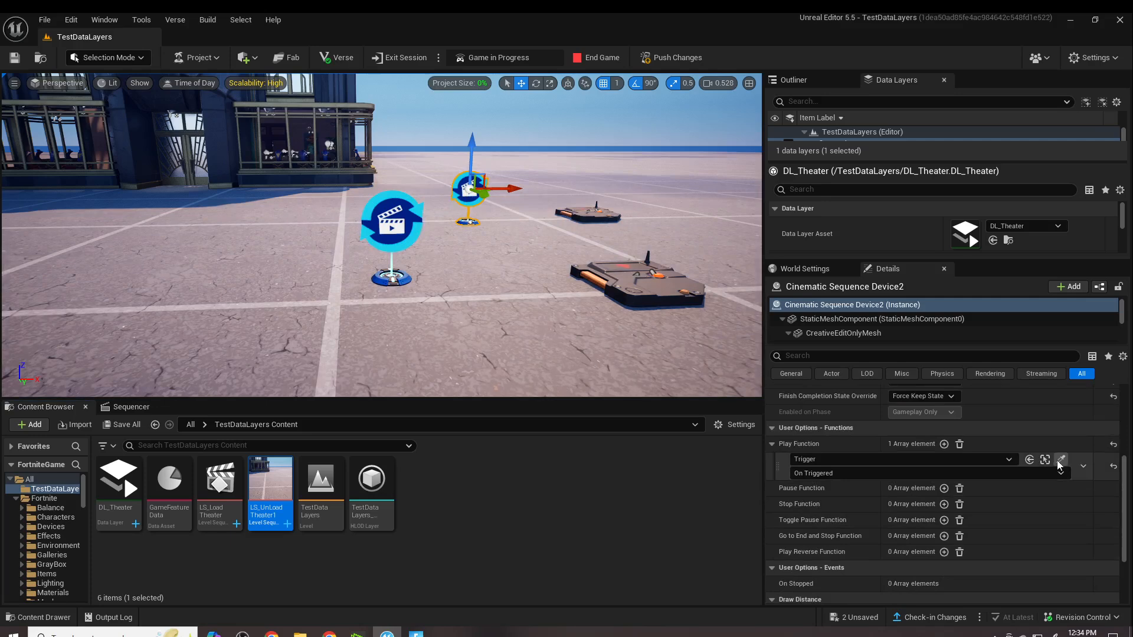
left_click(1060, 460)
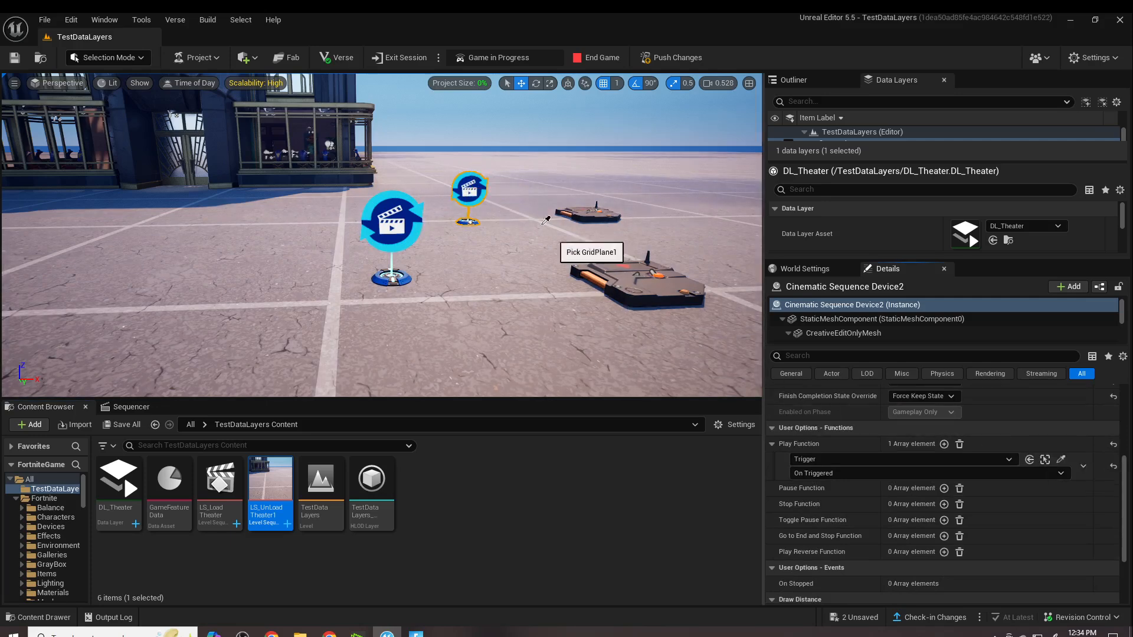
left_click(587, 214)
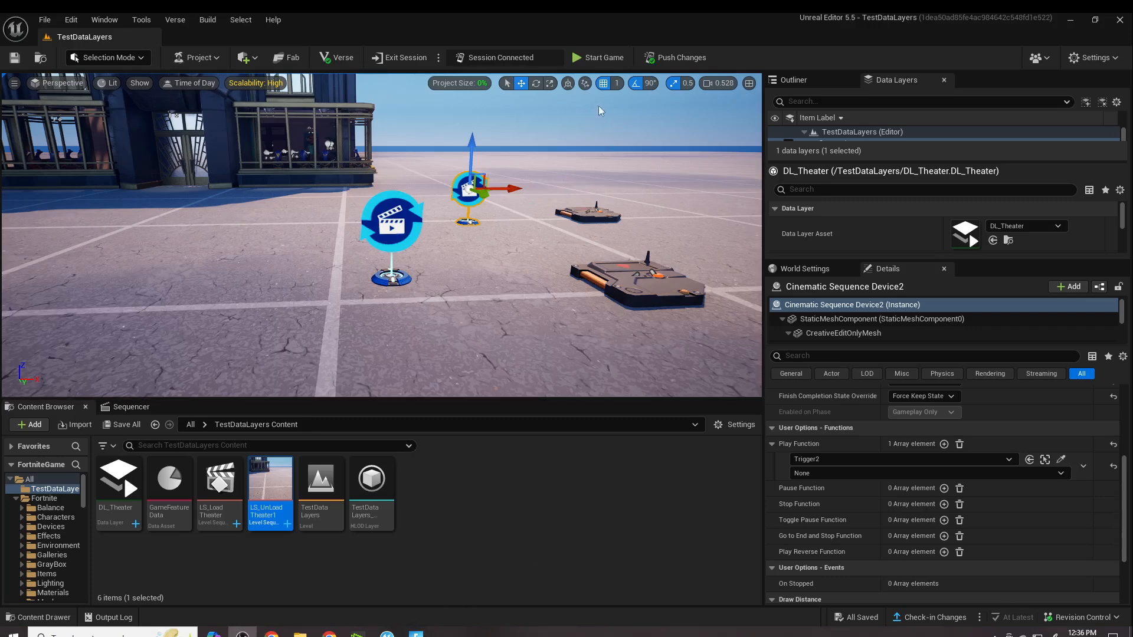
- Start the game, walk over both triggers in Fortnite to test loading and unloading the theater, and switch back to Unreal Editor
left_click(598, 58)
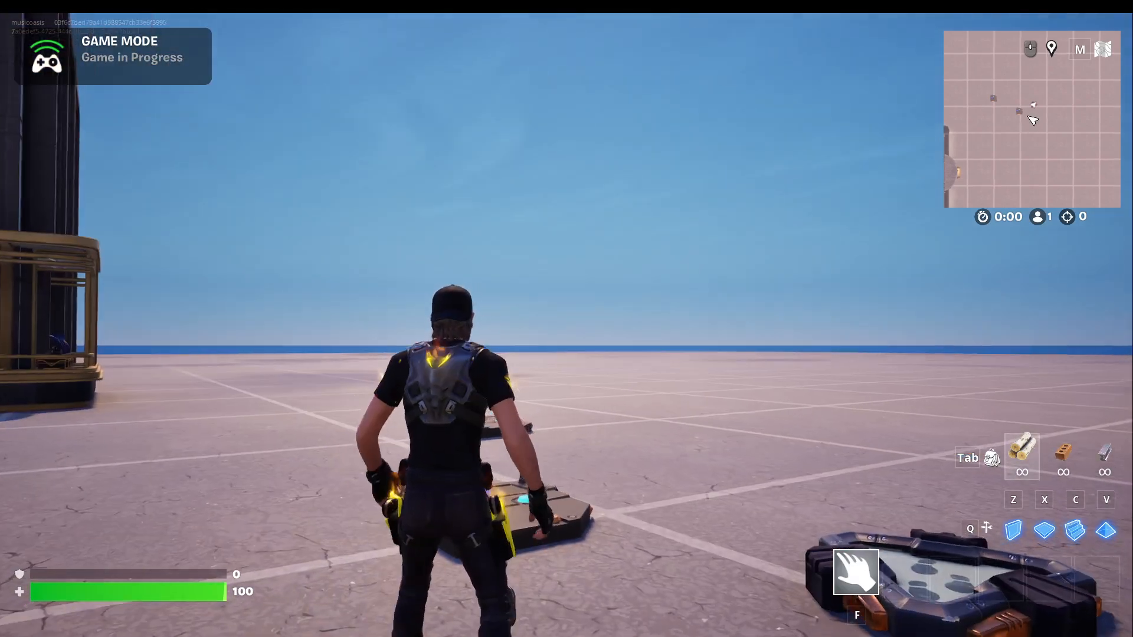
key("w")
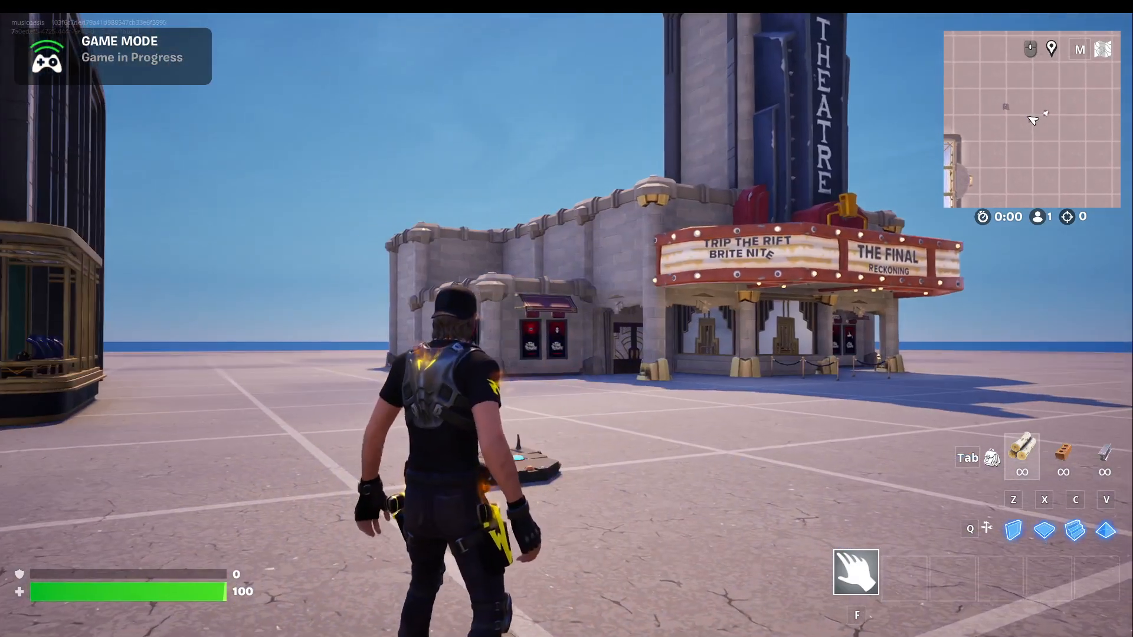
key("w")
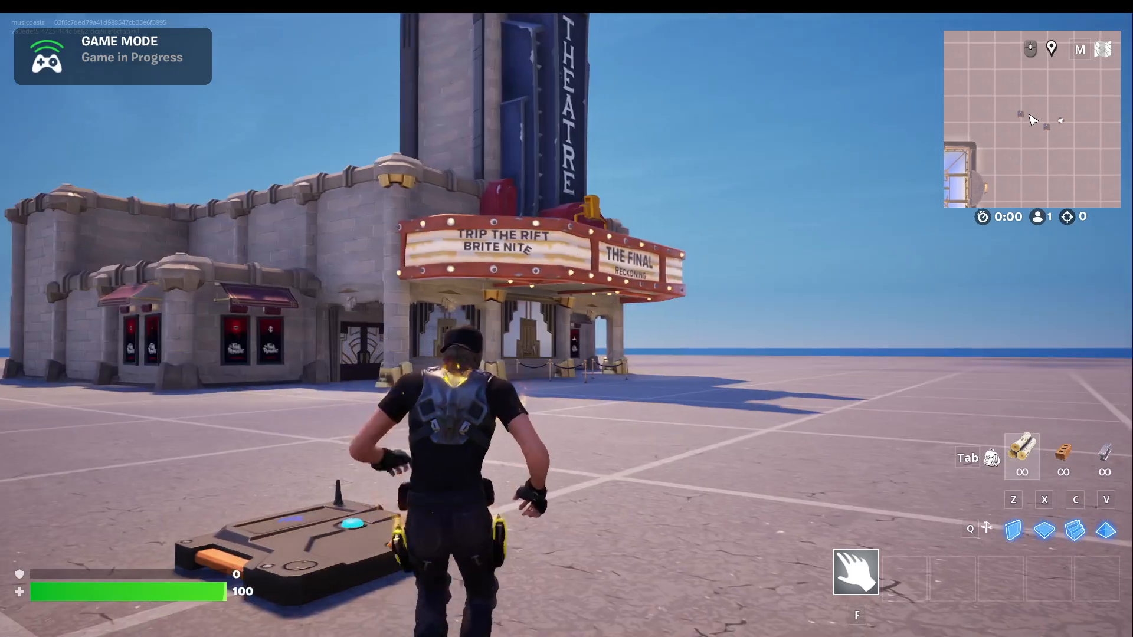
key("w")
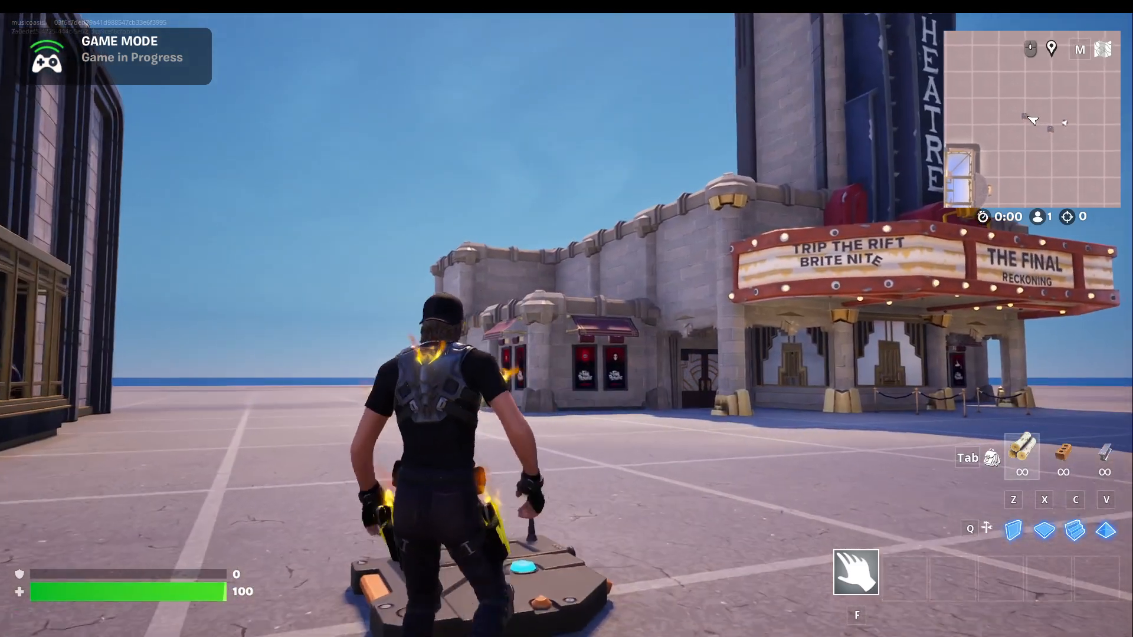
key("w")
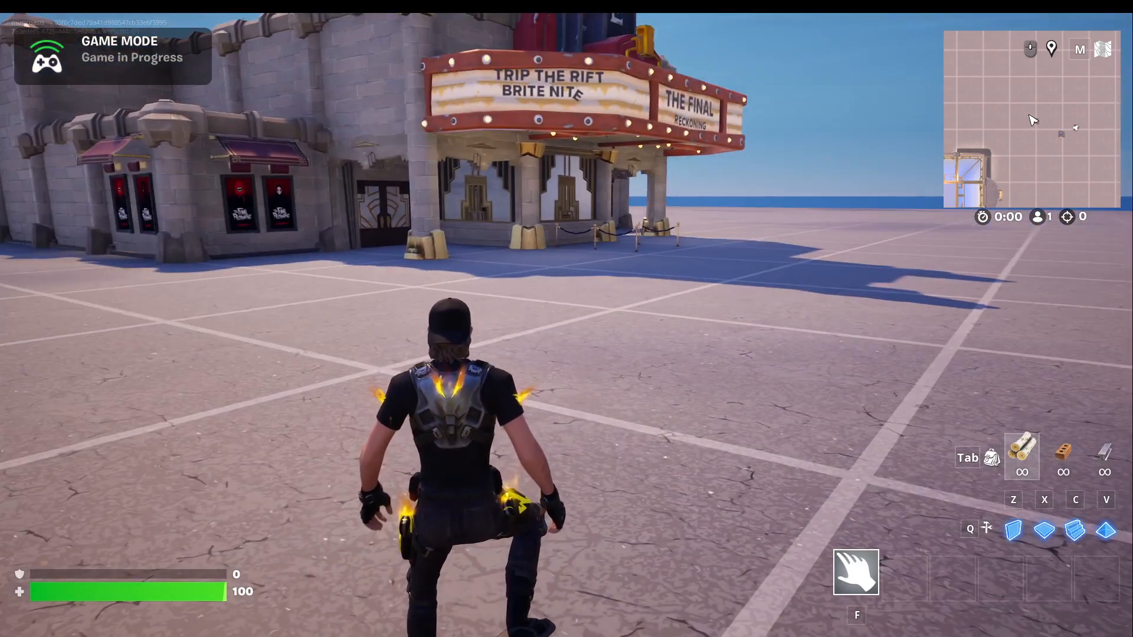
key("alt+Tab")
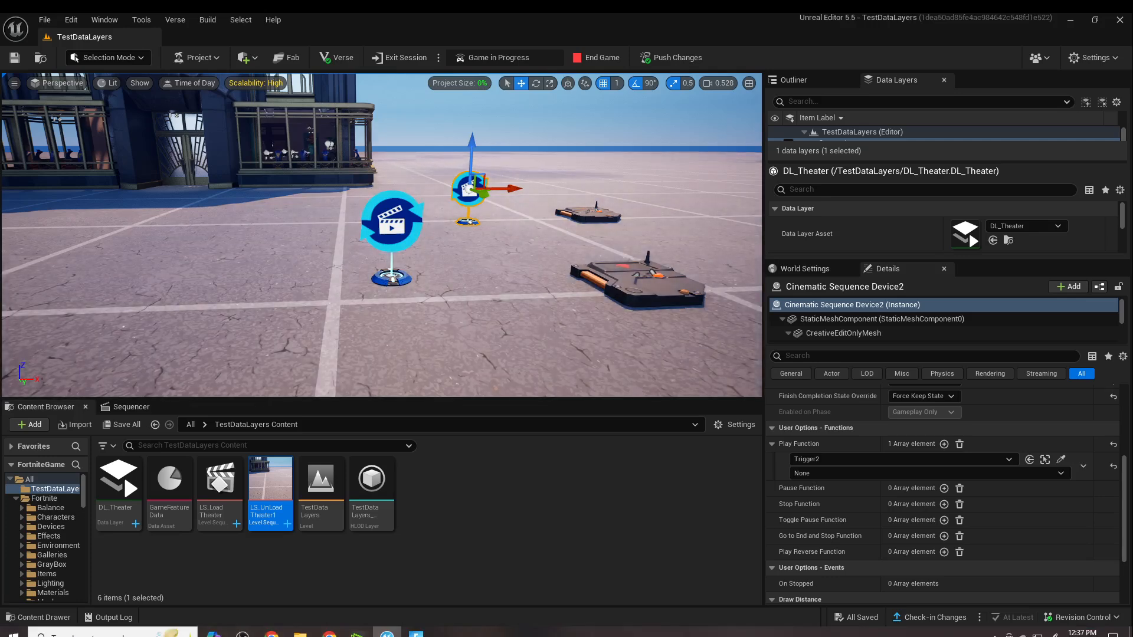
- Set the event of the second Cinematic Sequence Device's Play Function binding for Trigger2 to On Triggered, and save the level
left_click(594, 216)
left_click(467, 195)
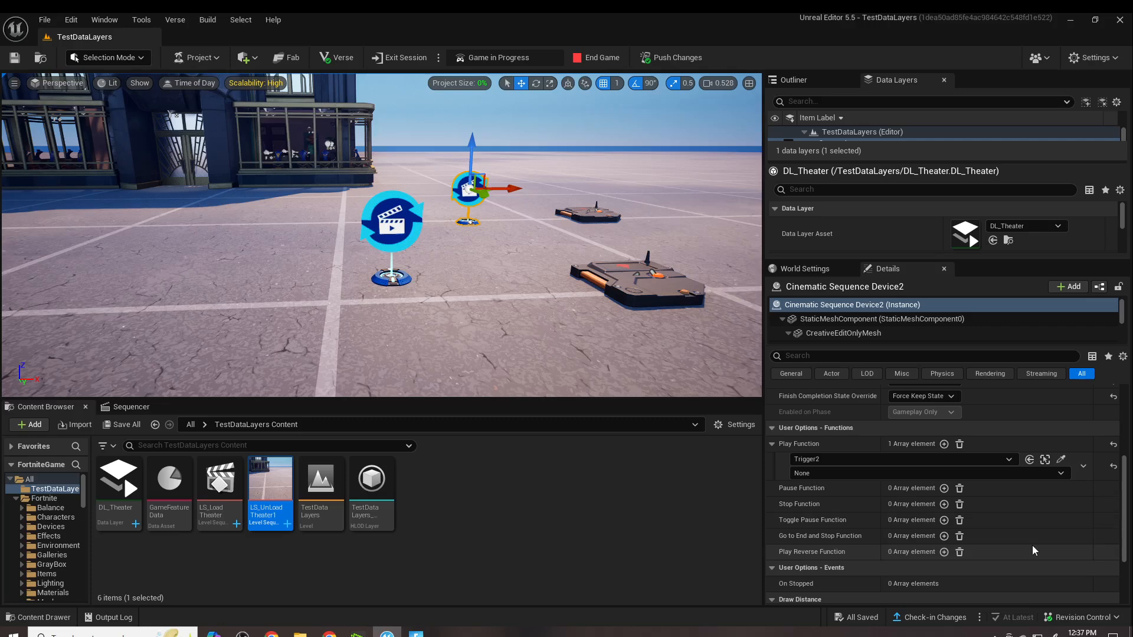
left_click(1059, 473)
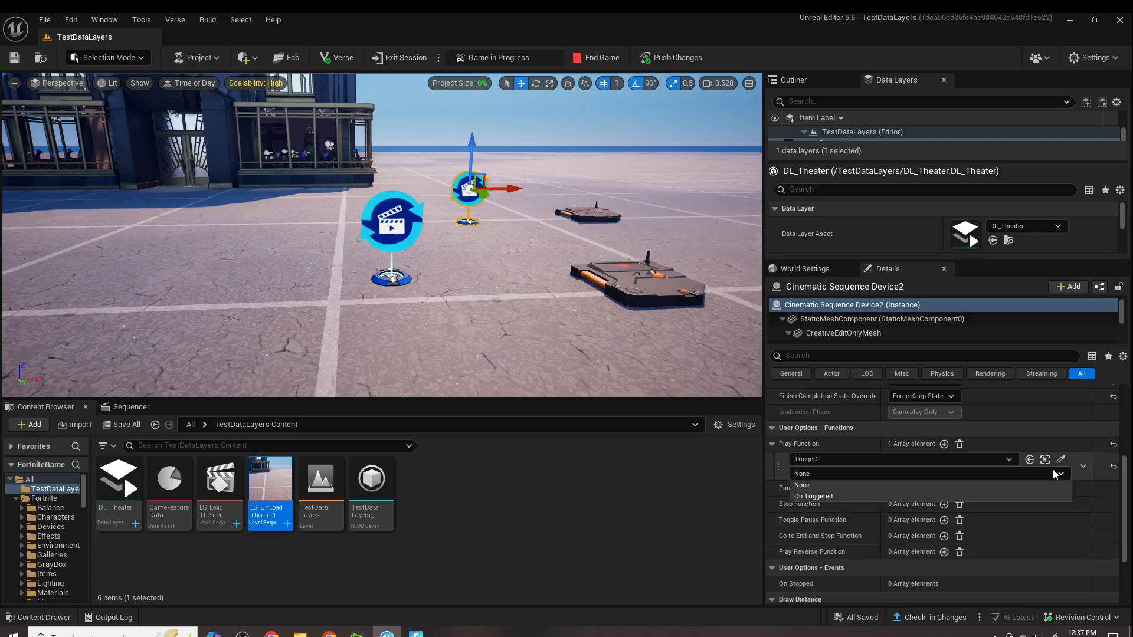
left_click(868, 499)
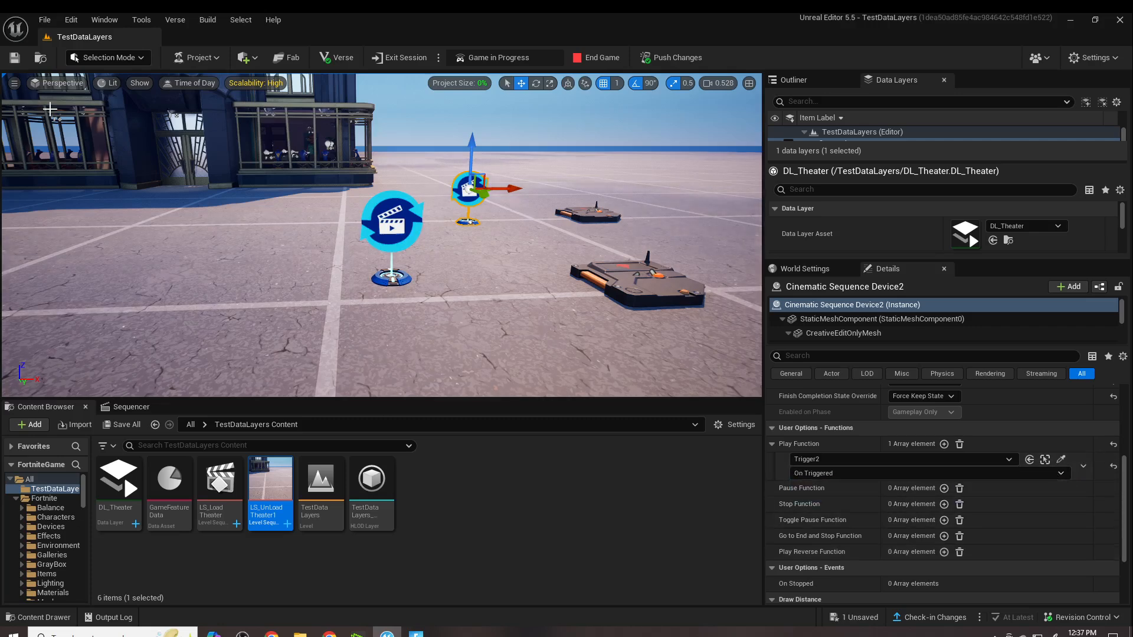
left_click(14, 57)
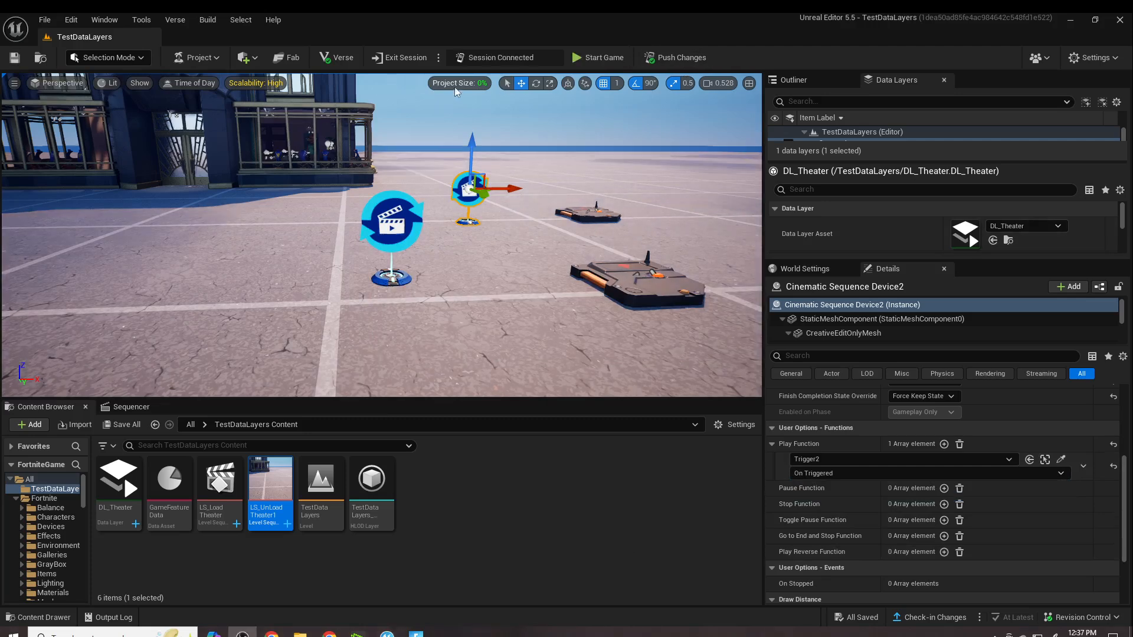
- Start the game, walk over the two triggers in Fortnite to retest loading and unloading the theater, and switch back to Unreal Editor
left_click(593, 58)
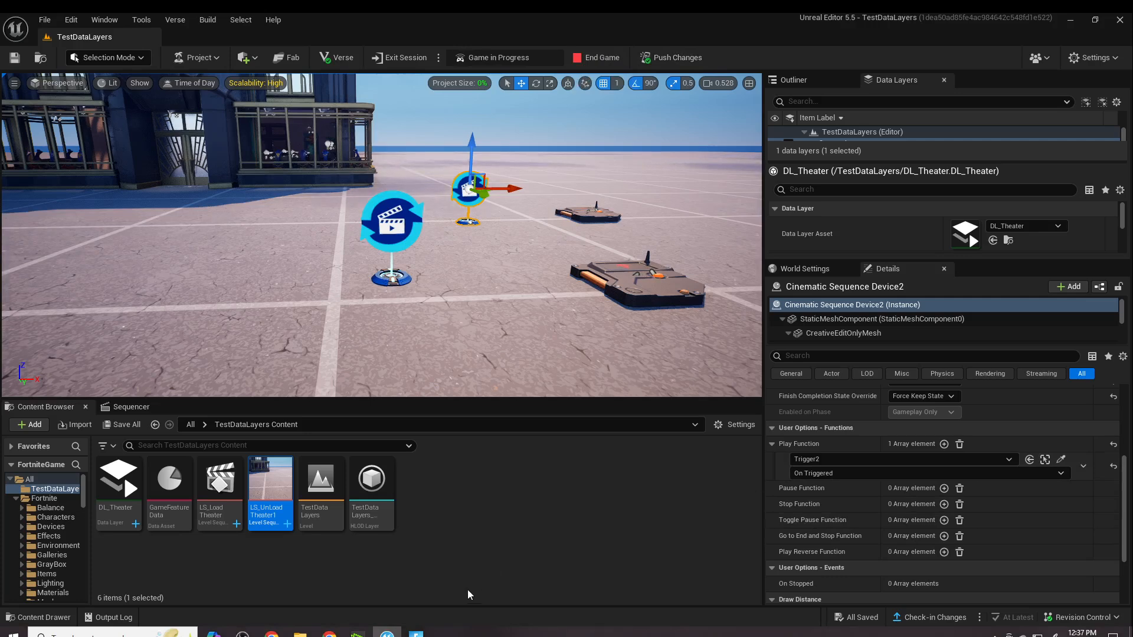
mouse_move(416, 634)
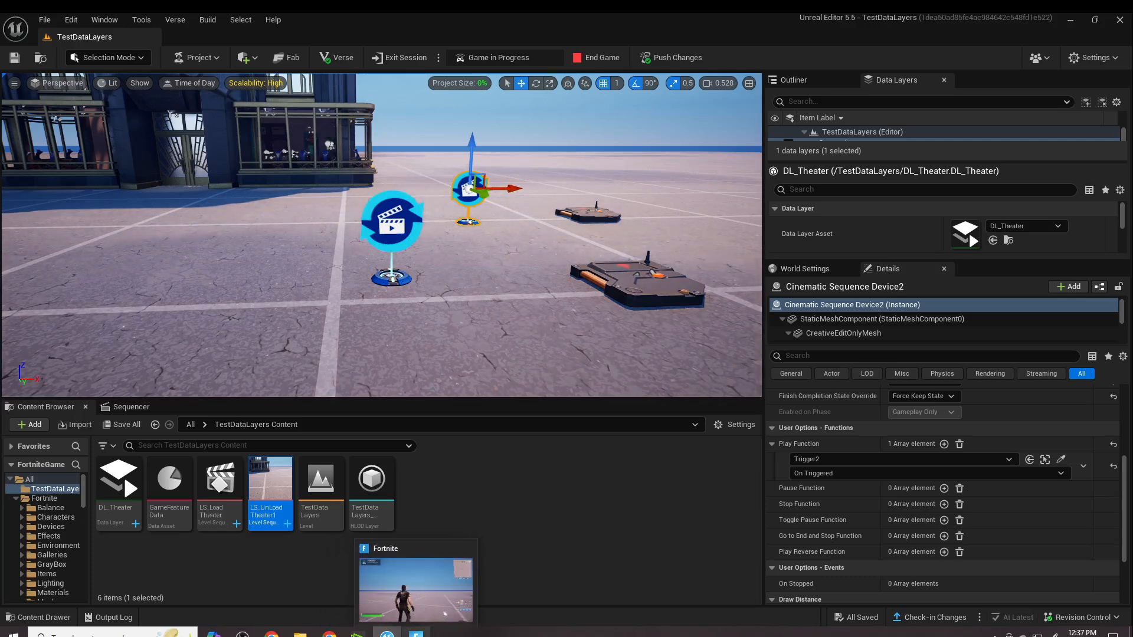
left_click(416, 634)
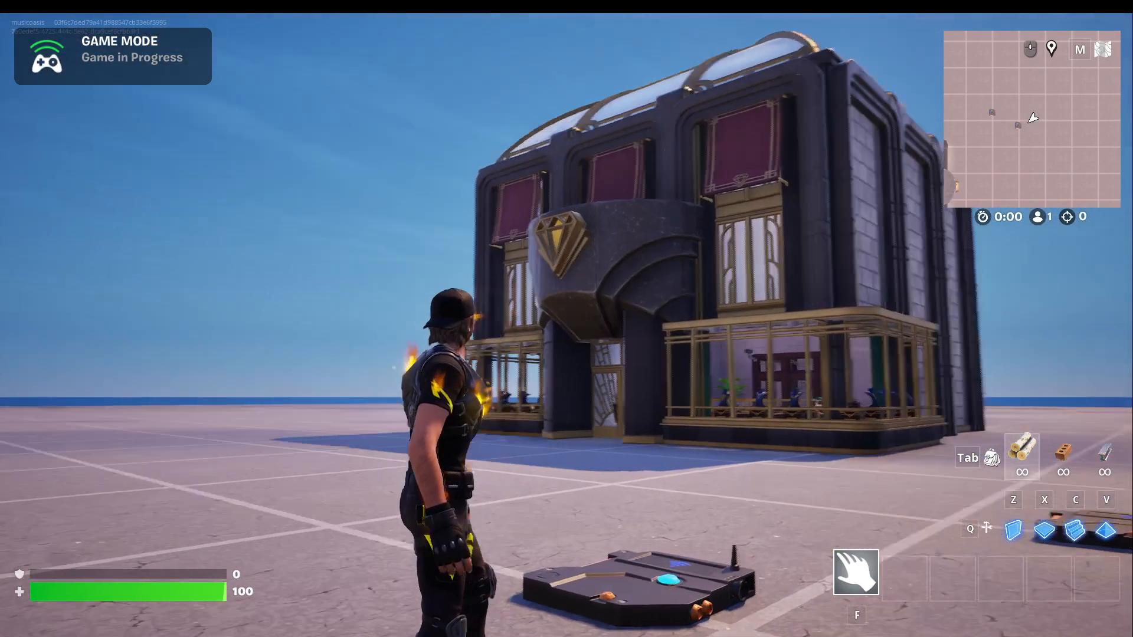
key("w")
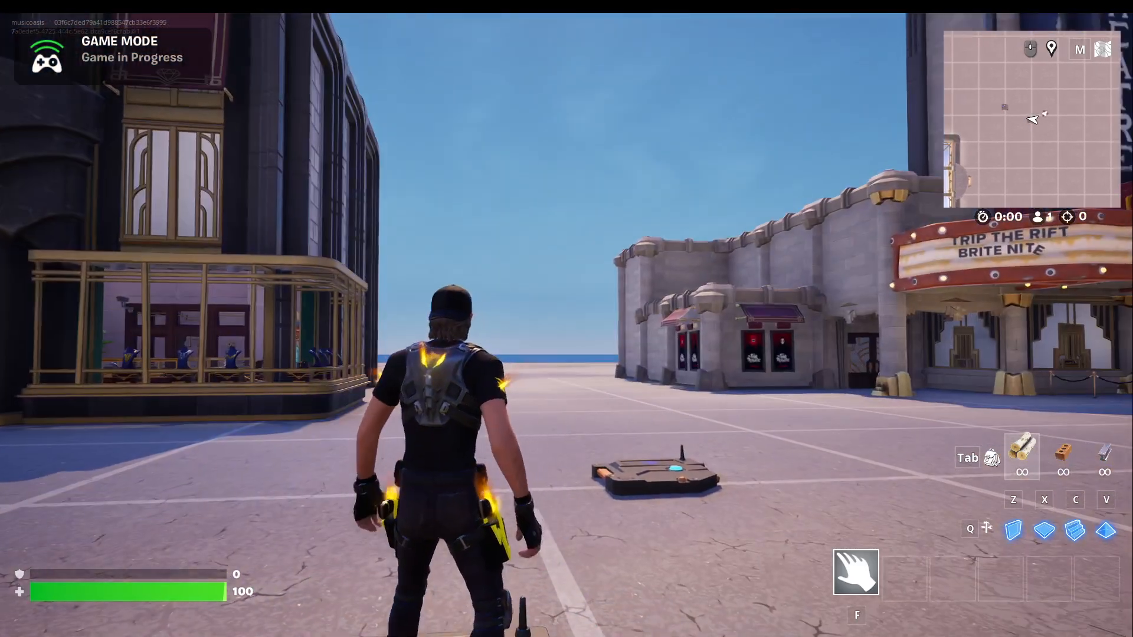
key("w")
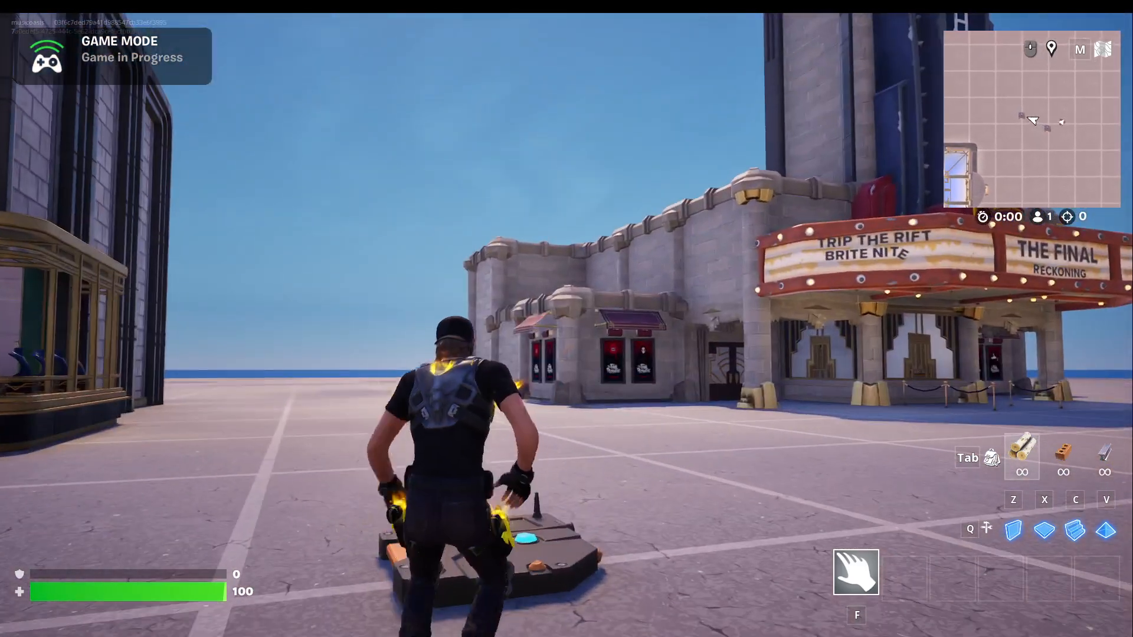
key("w")
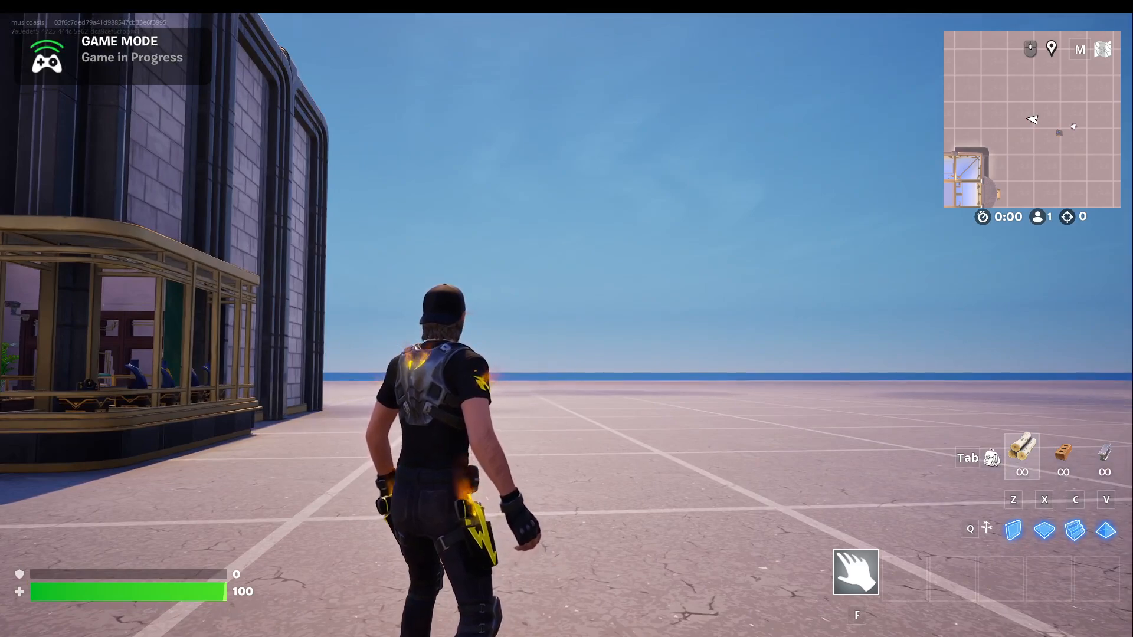
key("Tab")
key("alt+Tab")
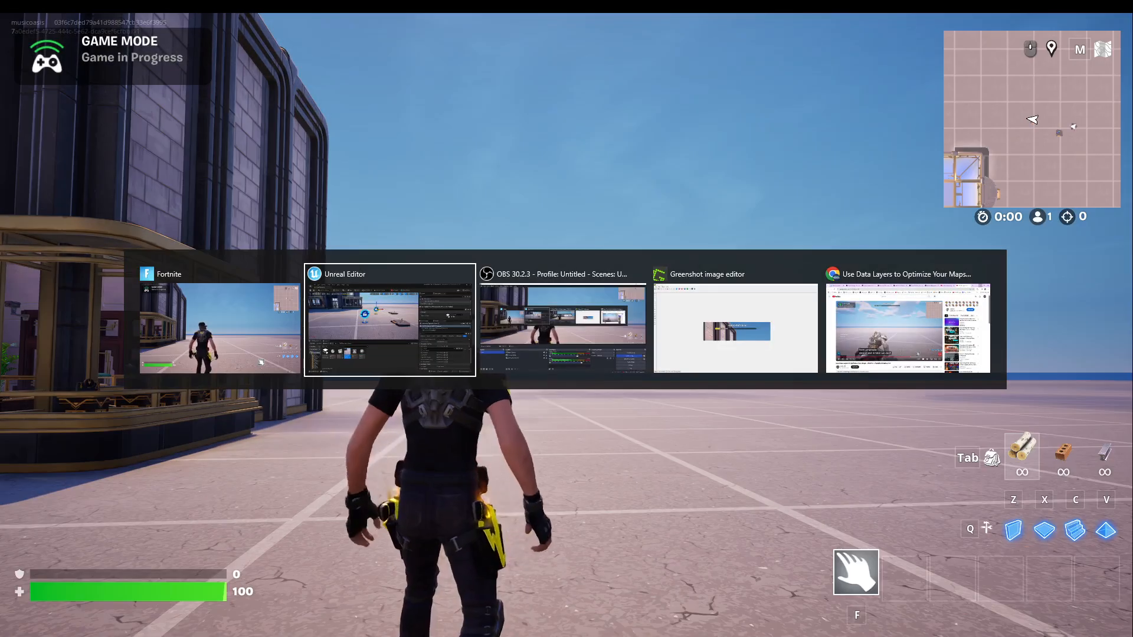